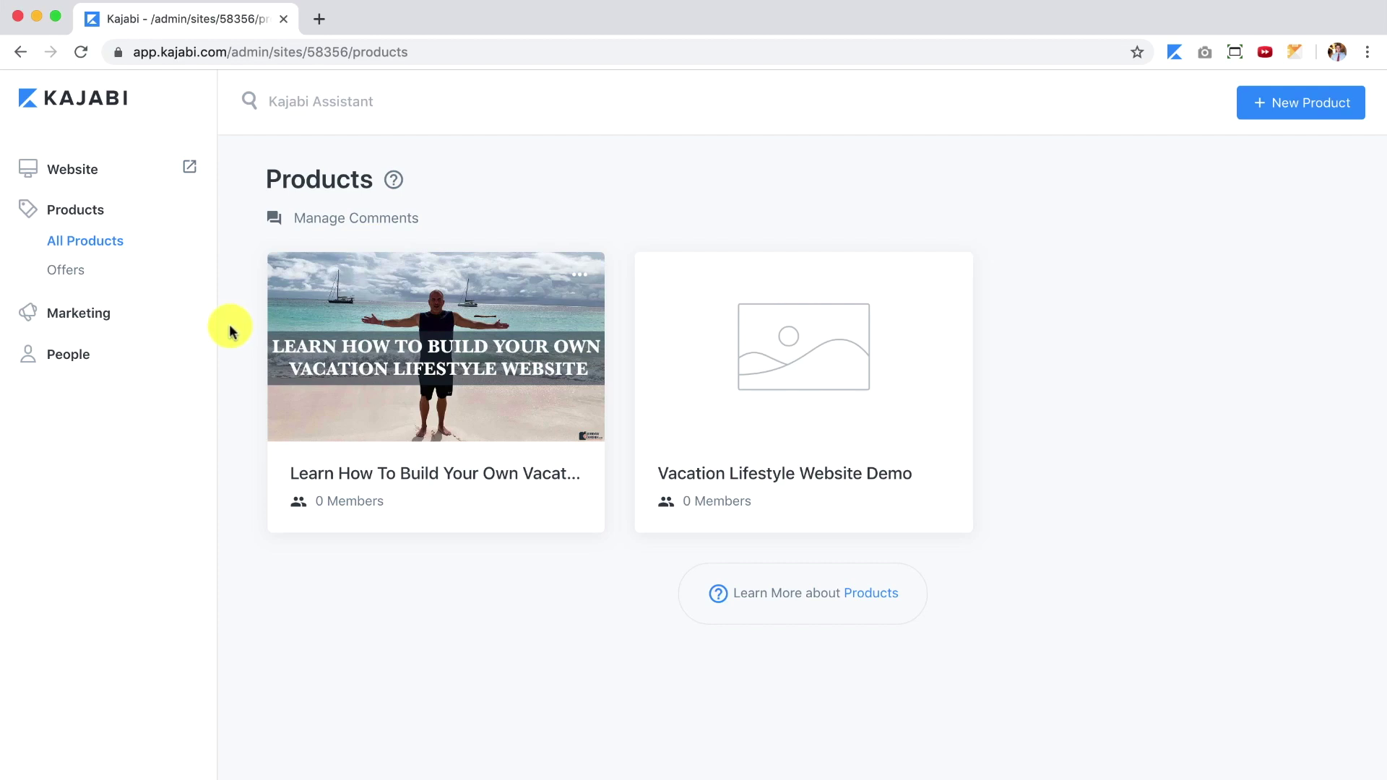
View the site's Offers page in a separate browser tab and close that tab.
right_click(71, 271)
left_click(80, 280)
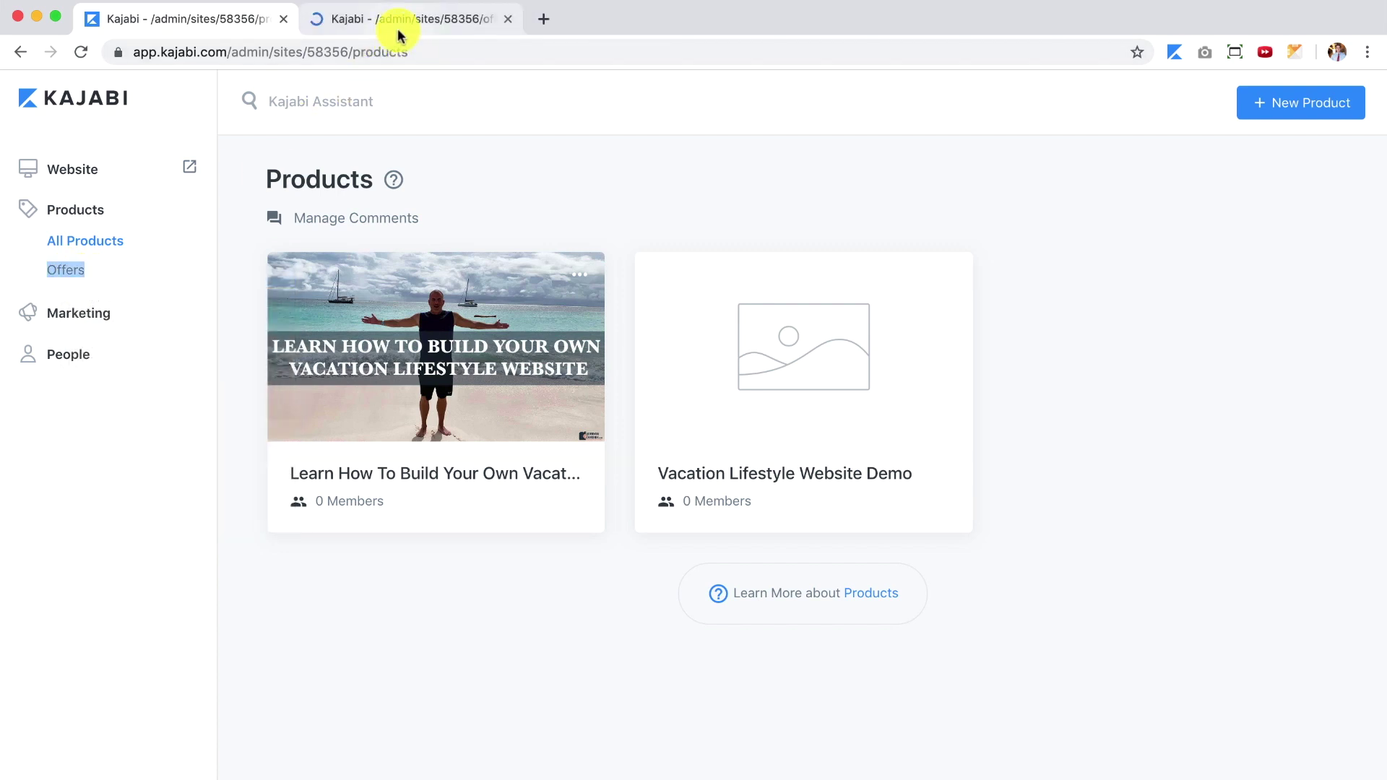
left_click(405, 28)
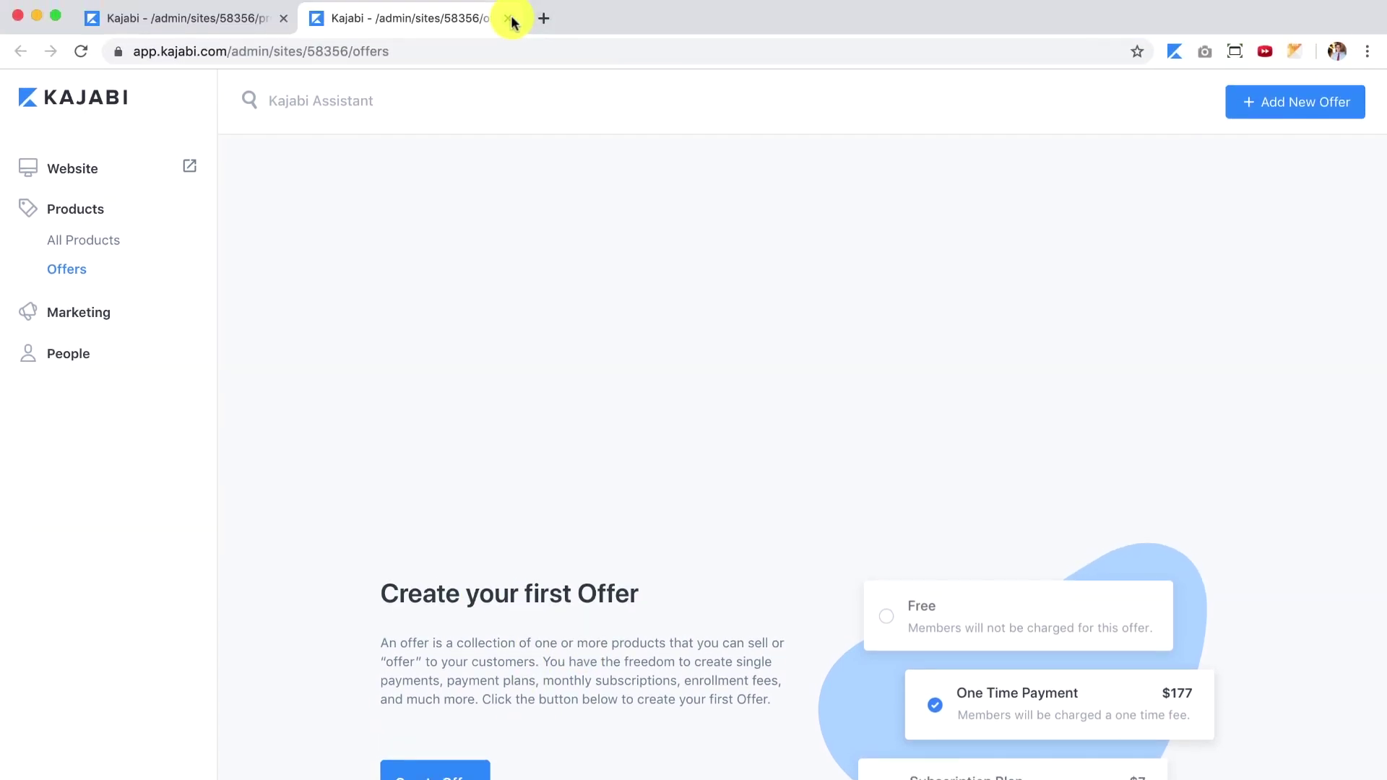
left_click(510, 19)
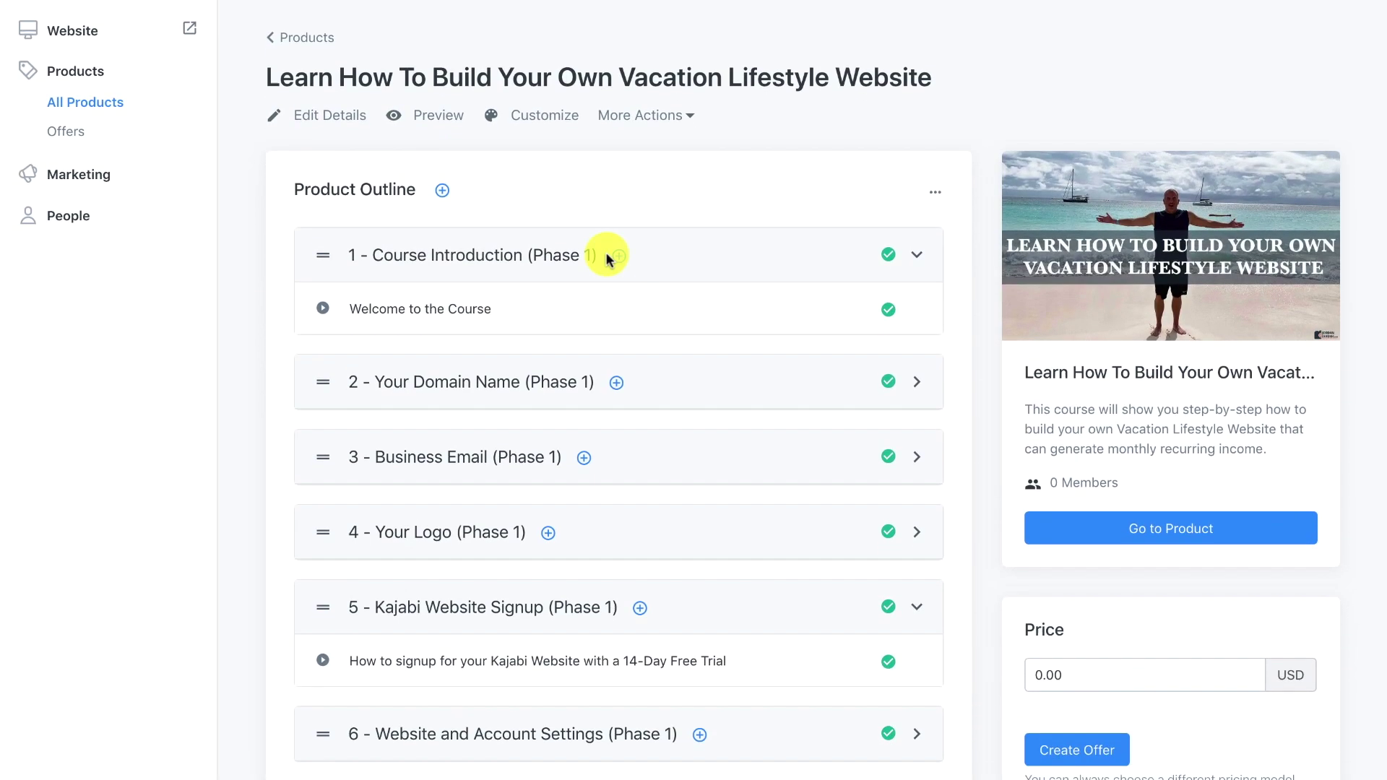
Create an offer for the Vacation Lifestyle Website course at a price of 297.00 USD.
left_click(1048, 614)
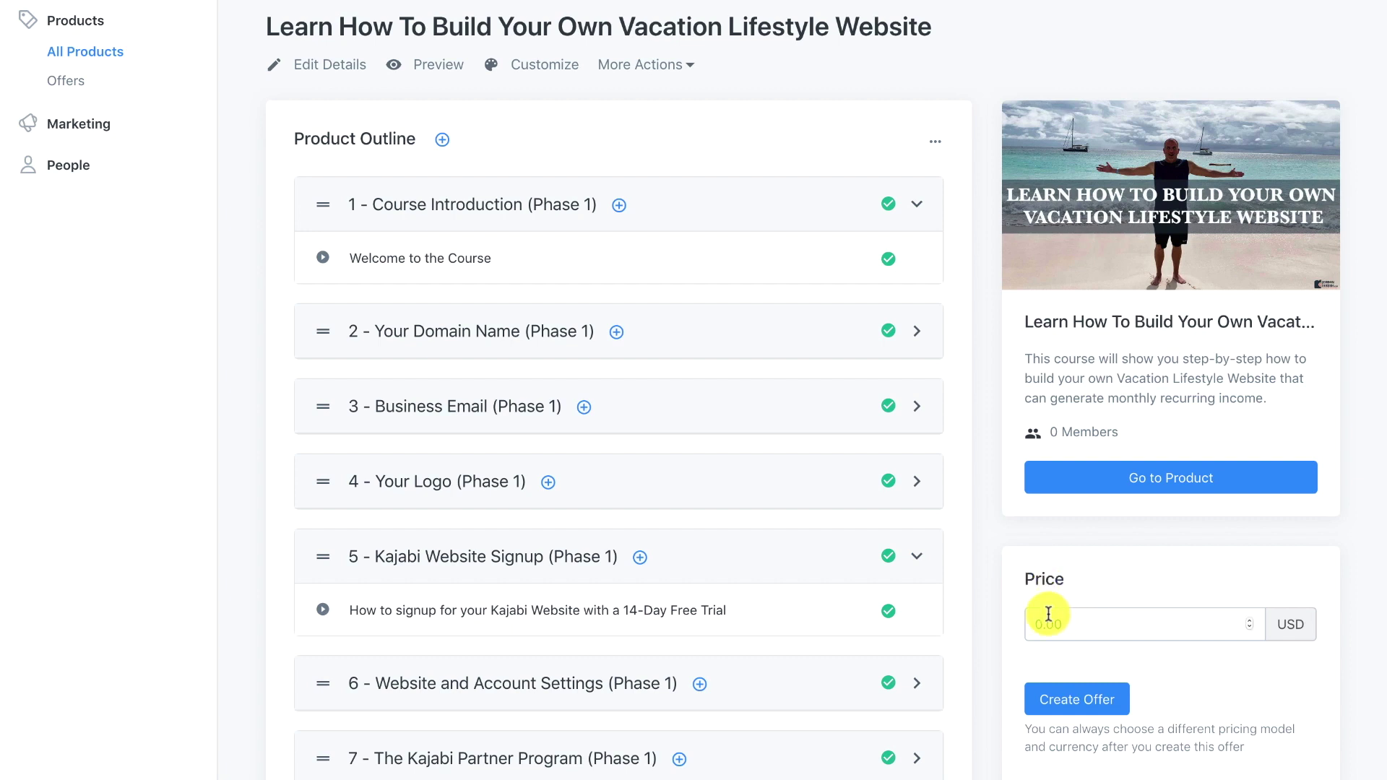
left_click(1040, 625)
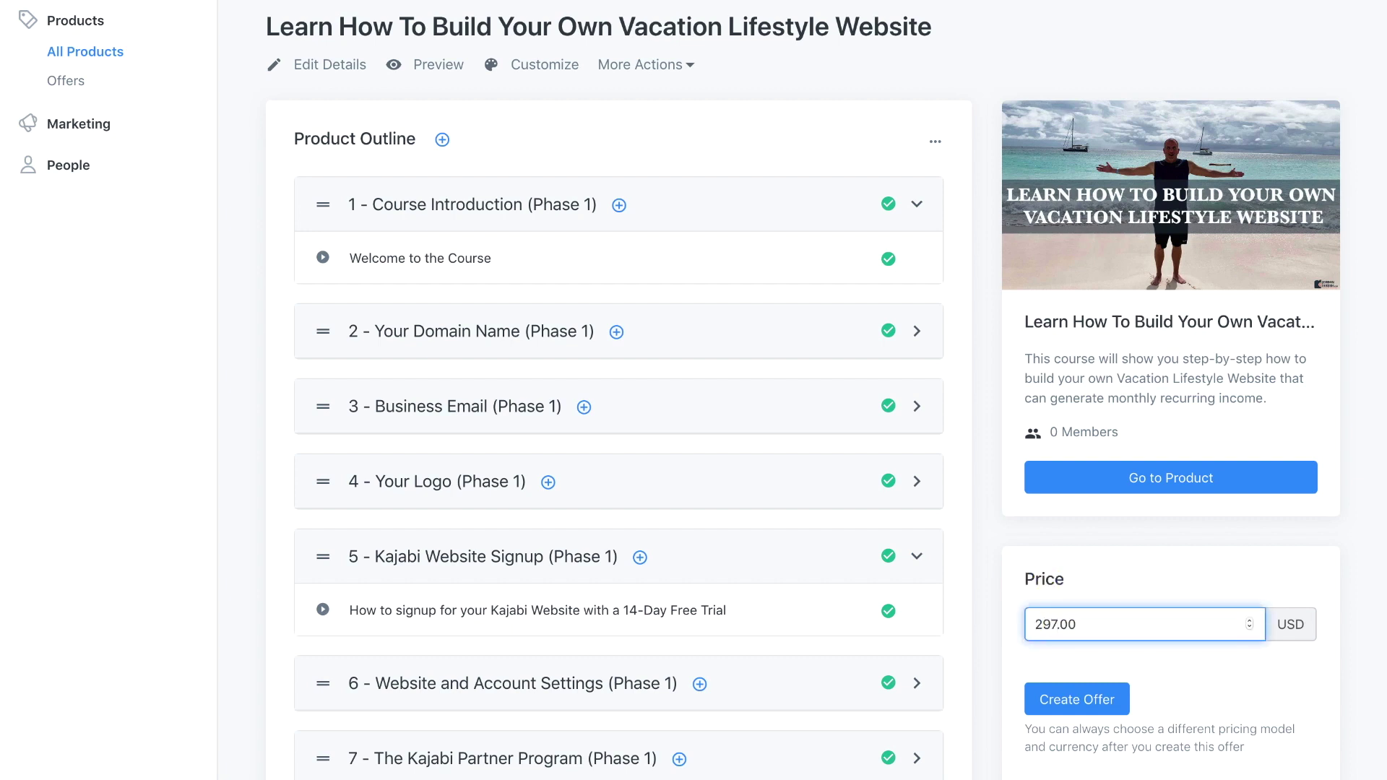
left_click(1081, 701)
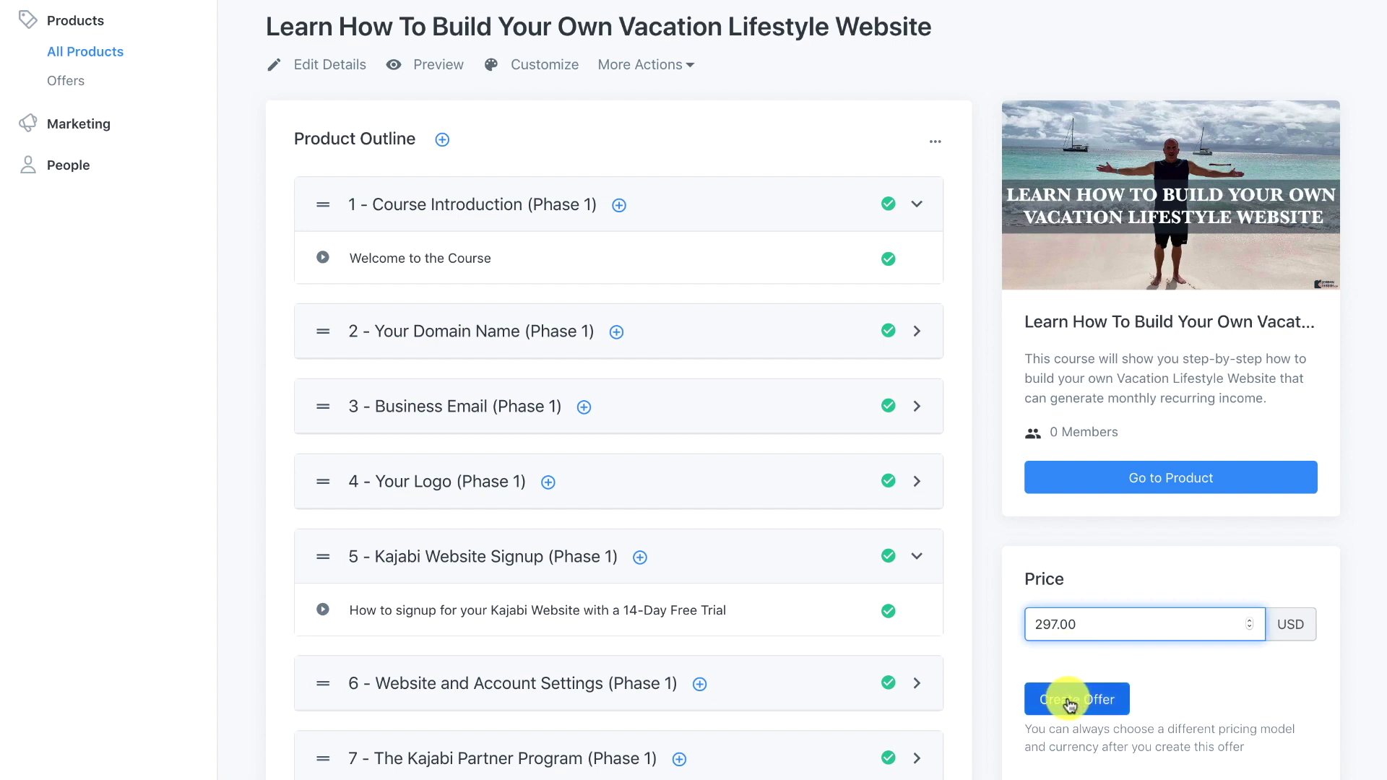
left_click(1063, 692)
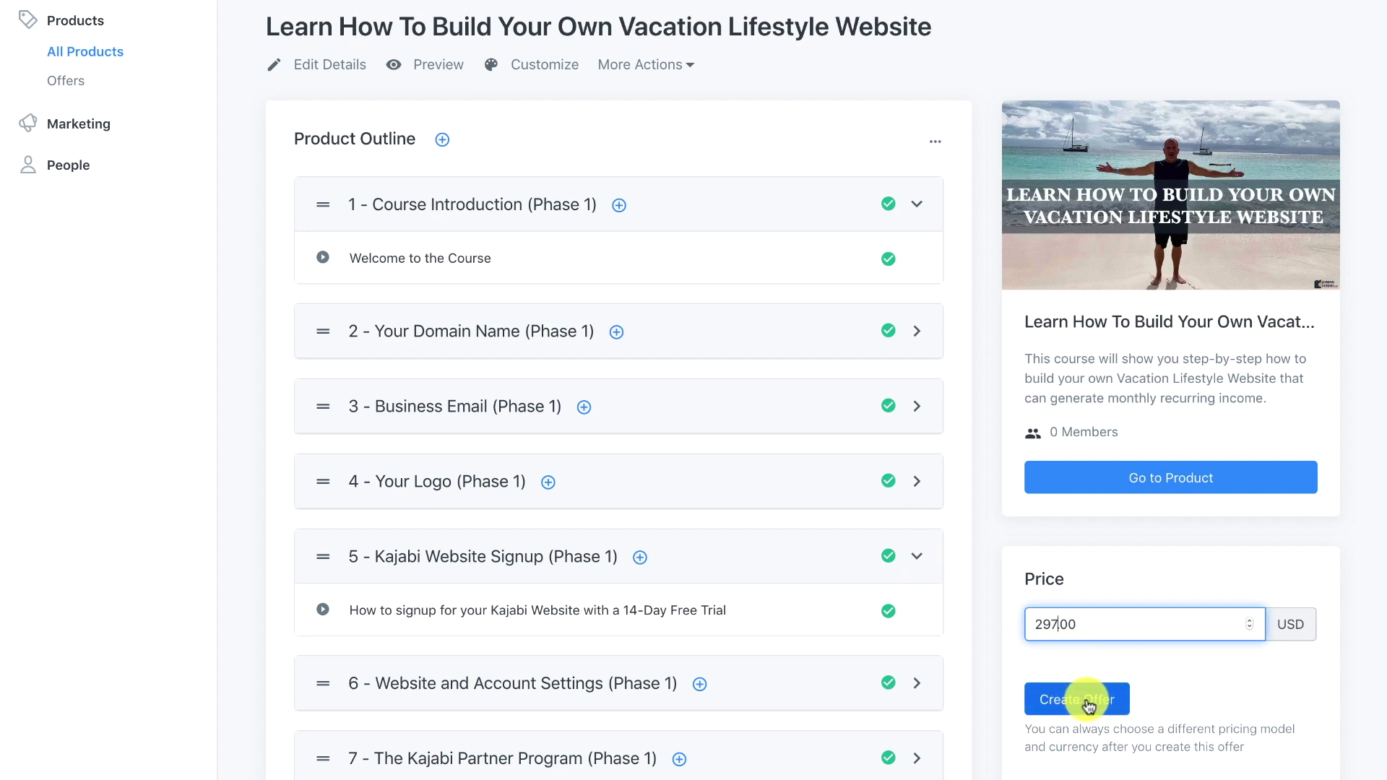
scroll(1074, 497, "down", 3)
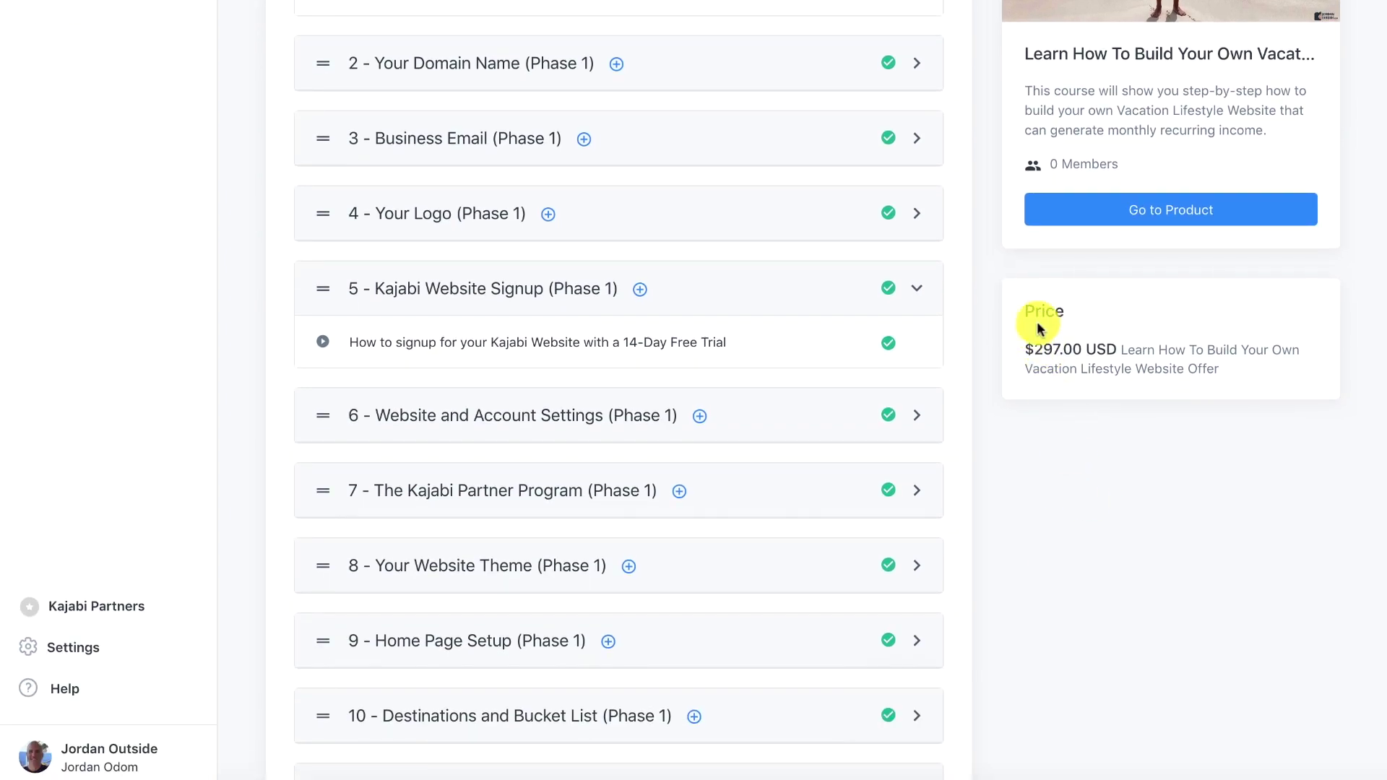
scroll(1155, 390, "up", 1)
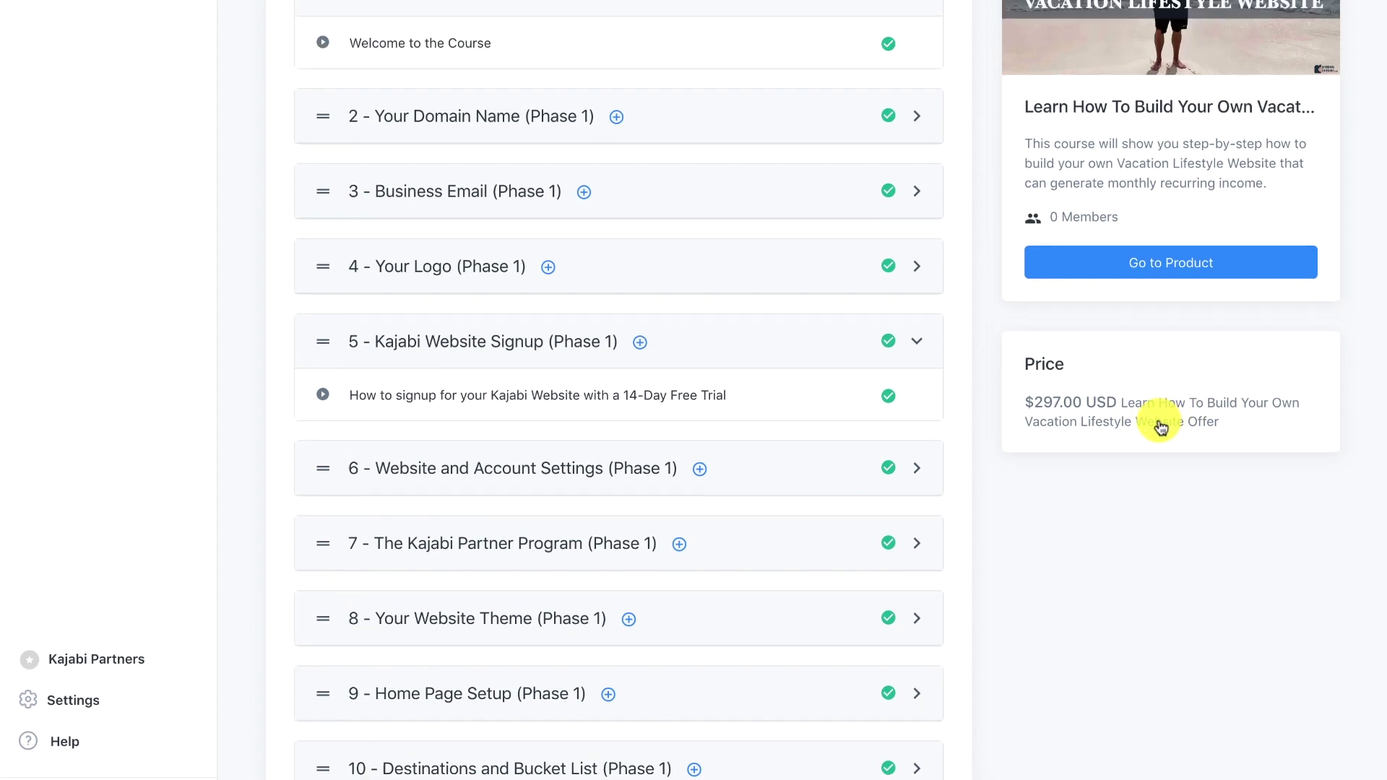
Open the "Learn How To Build Your Own Vacation Lifestyle Website Offer" from the Offers list for editing.
scroll(1160, 427, "up", 5)
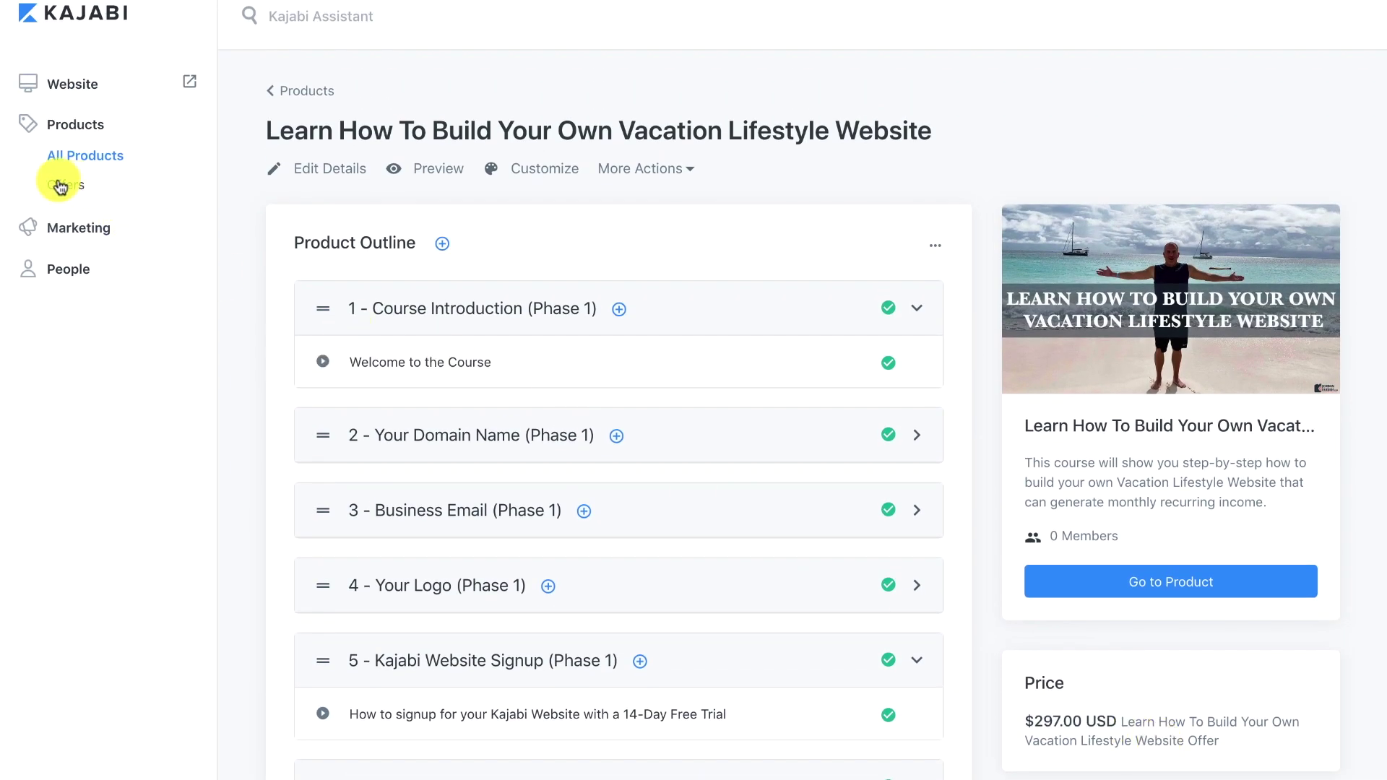
left_click(61, 185)
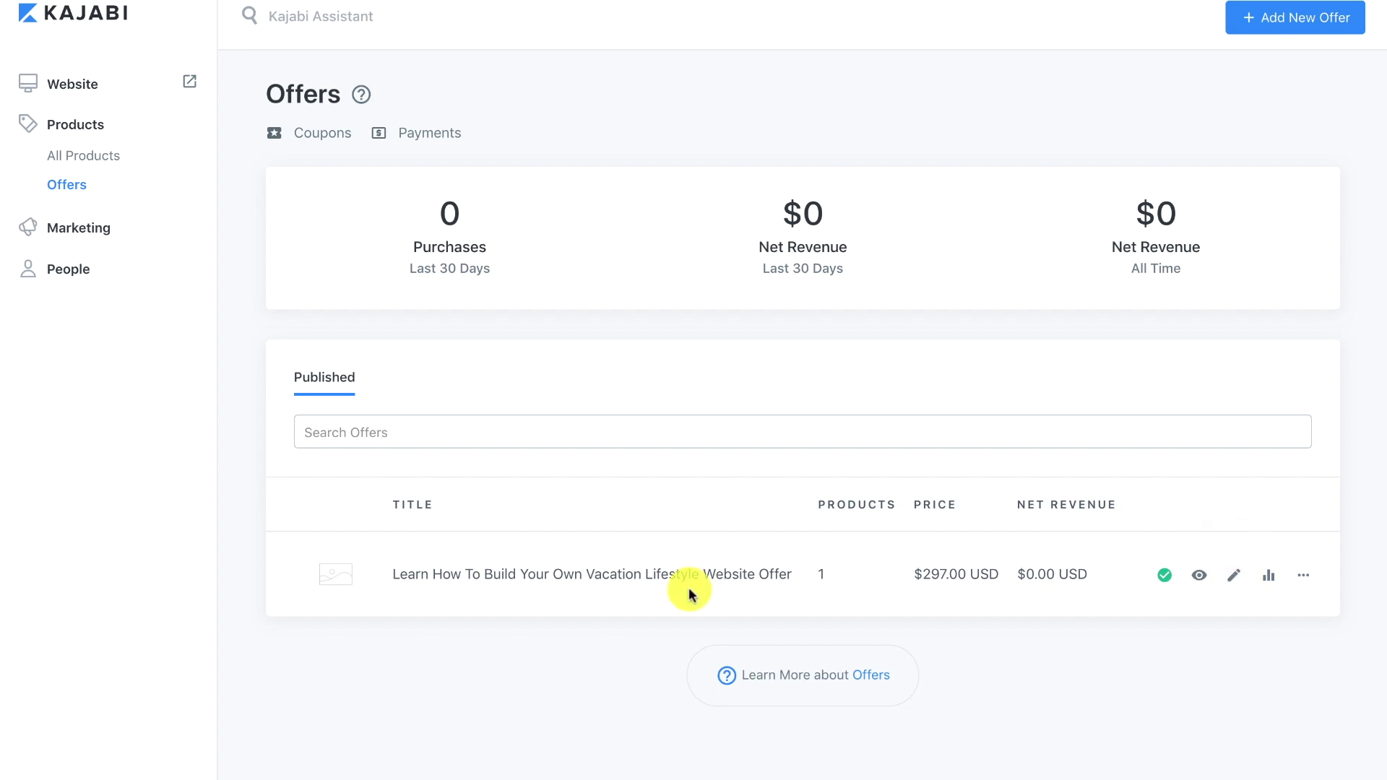
left_click(635, 574)
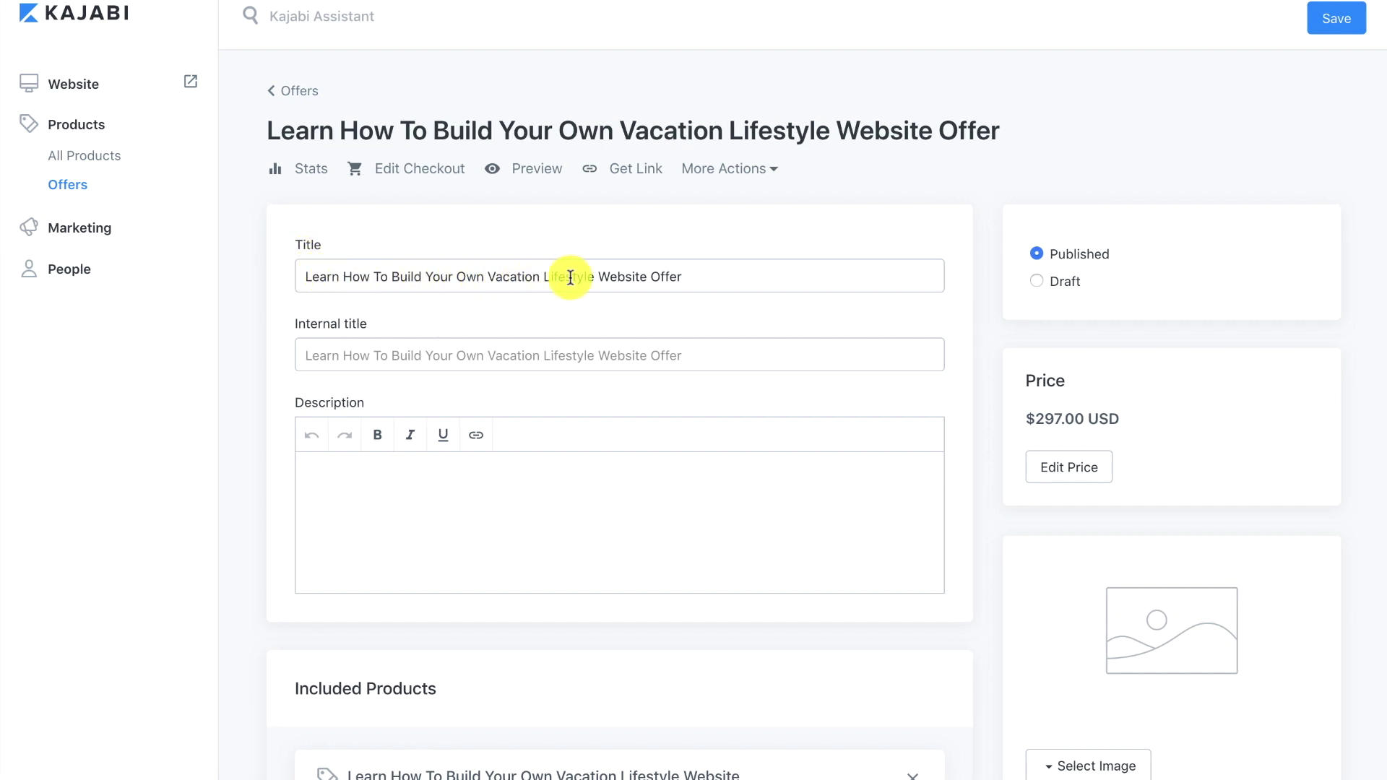
Shorten the offer's title to "Learn How To Build Your Own Vacation Lifestyle Website".
left_click(694, 276)
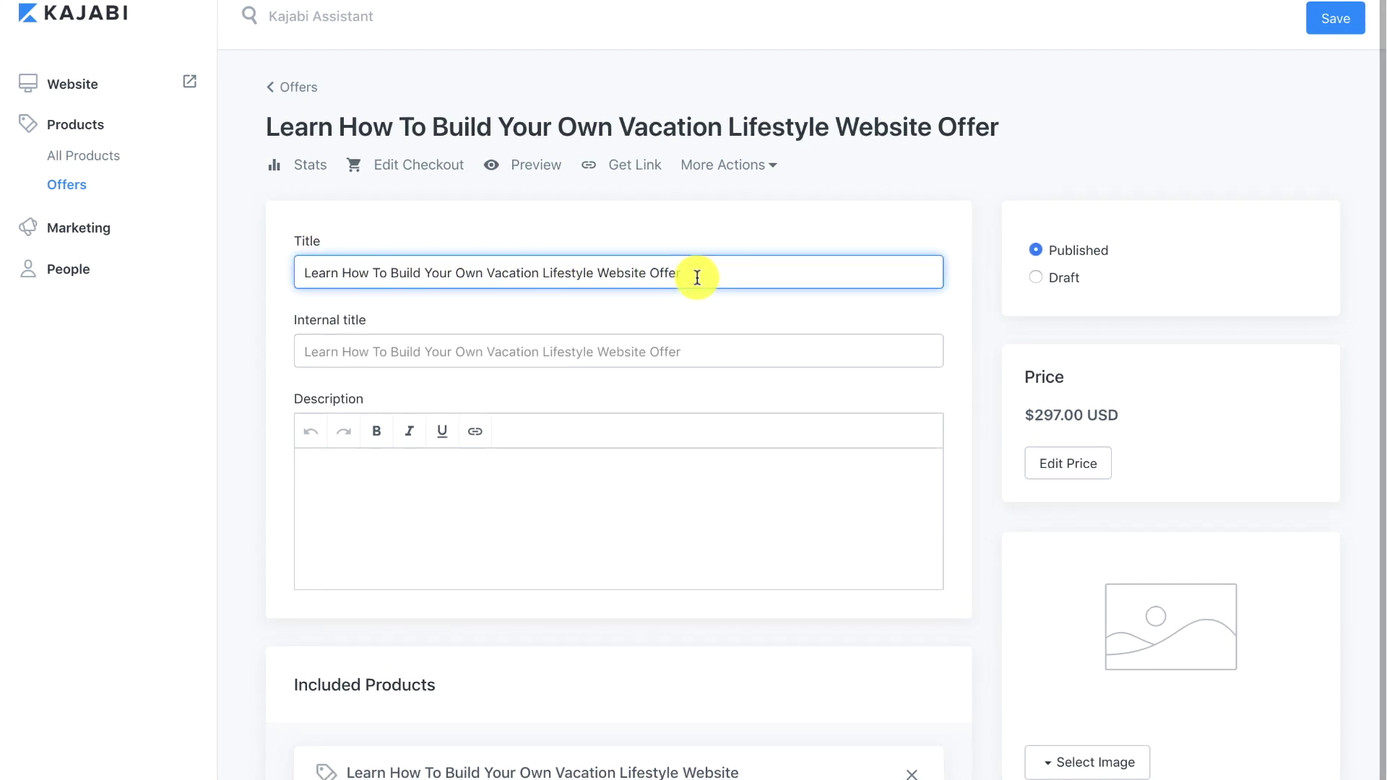
key("BackSpace")
key("BackSpace")
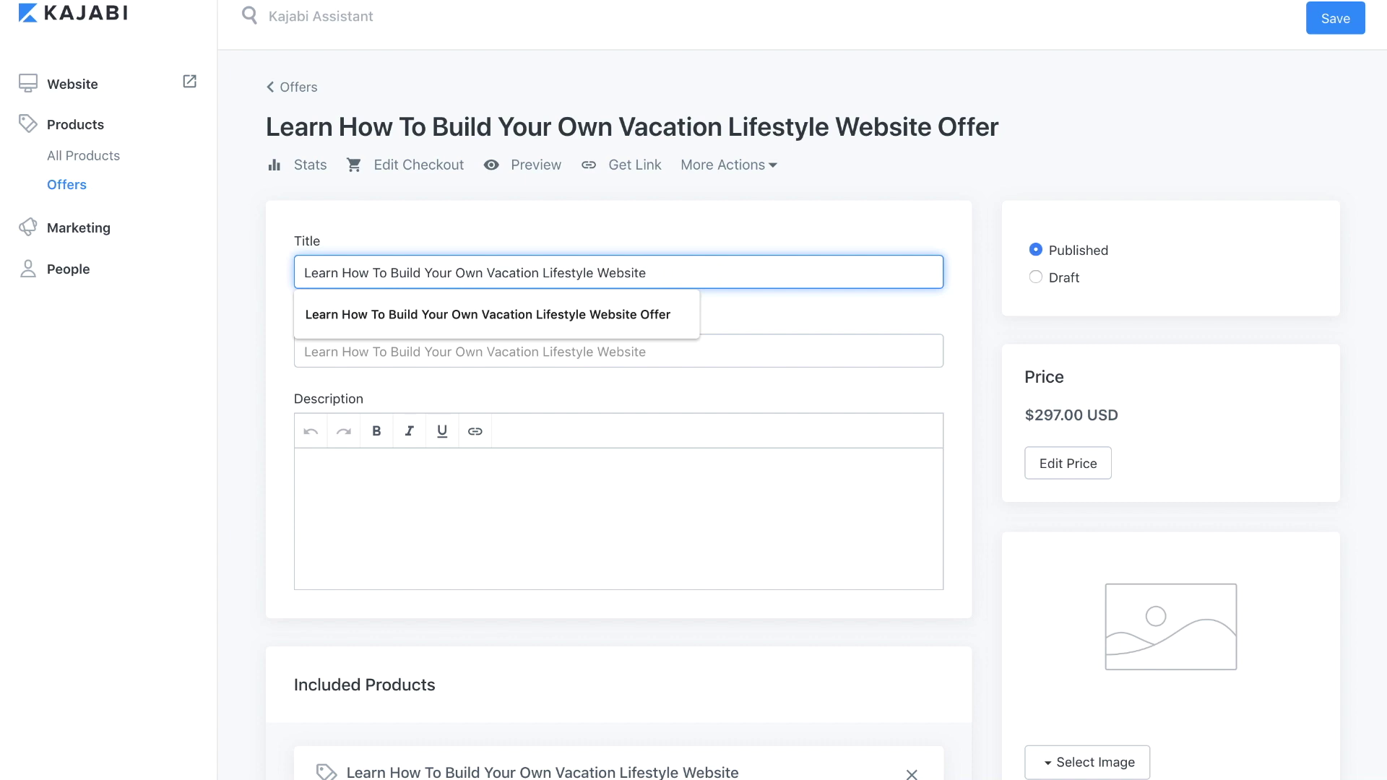
left_click(692, 236)
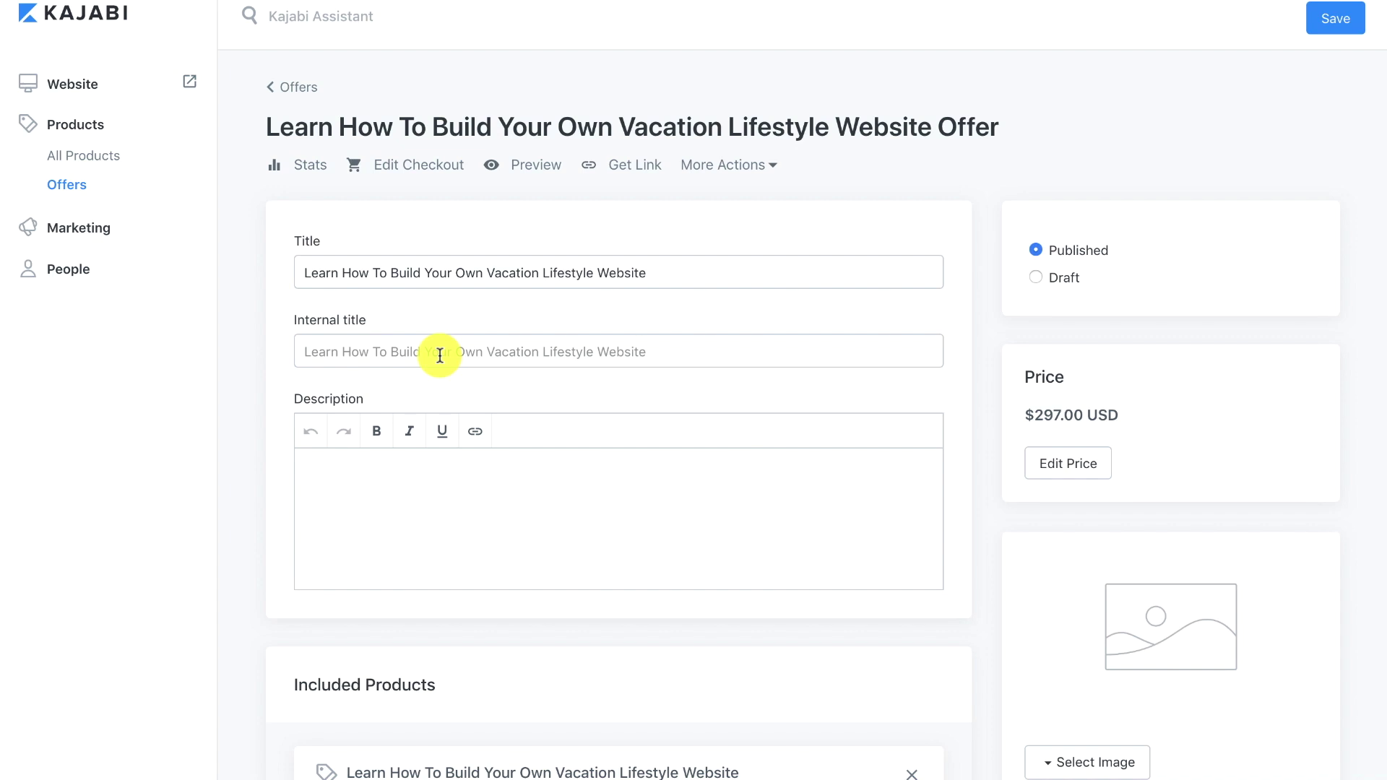
Set the offer's internal title to "Offer: Learn How To Build Your Own Vacation Lifestyle Website".
left_click(439, 356)
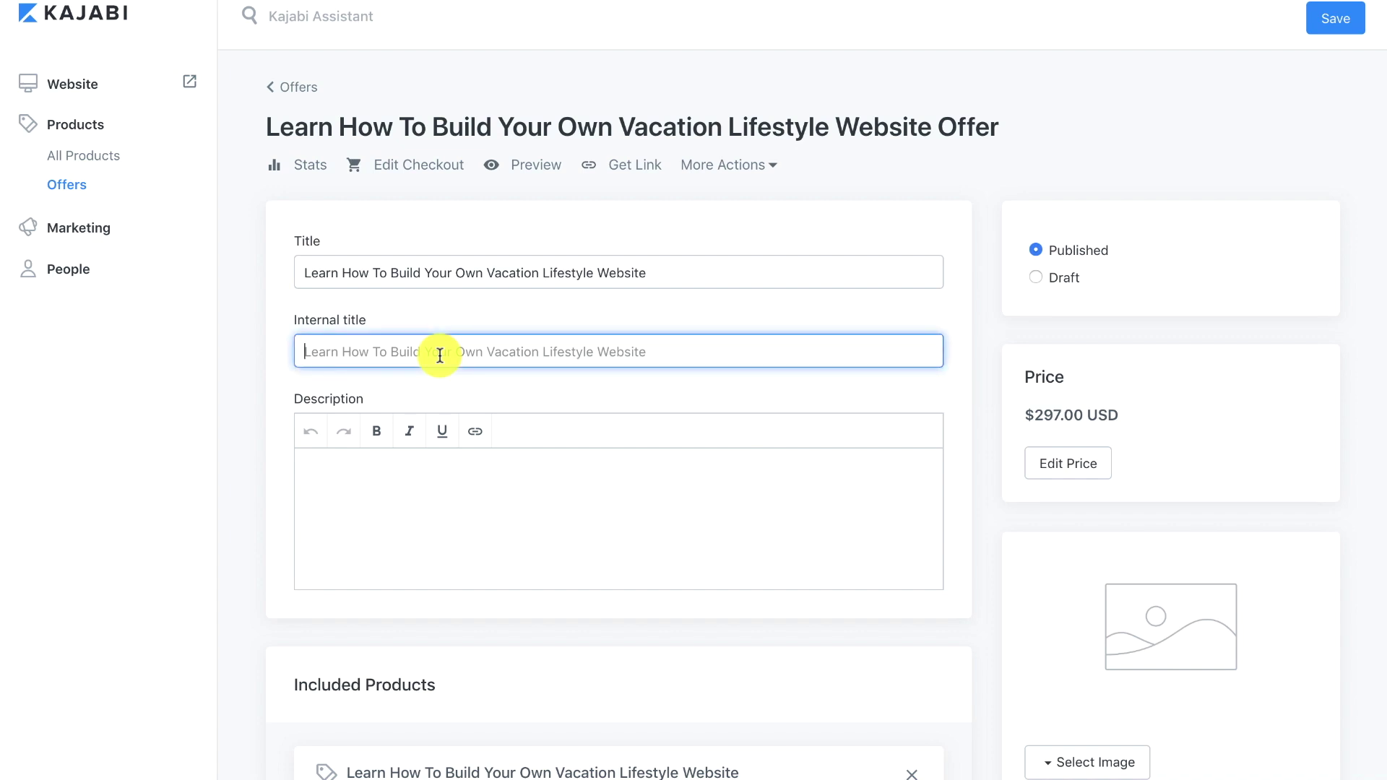
type("Offer:")
type("Learn How To Build Your Own Vacation Lifestyle Website")
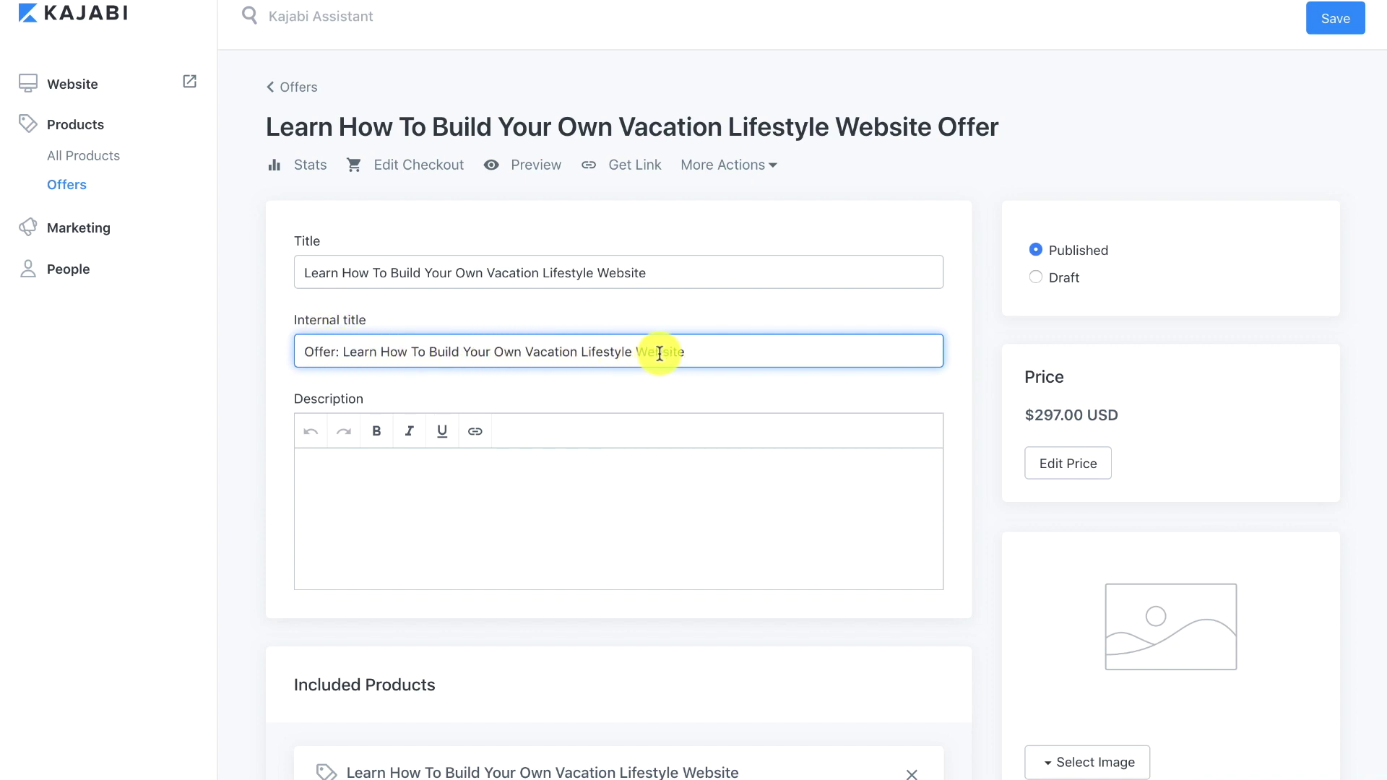
Fill the offer's description with the prepared course text outlining its three phases, and read it through.
left_click(332, 475)
key("ctrl+v")
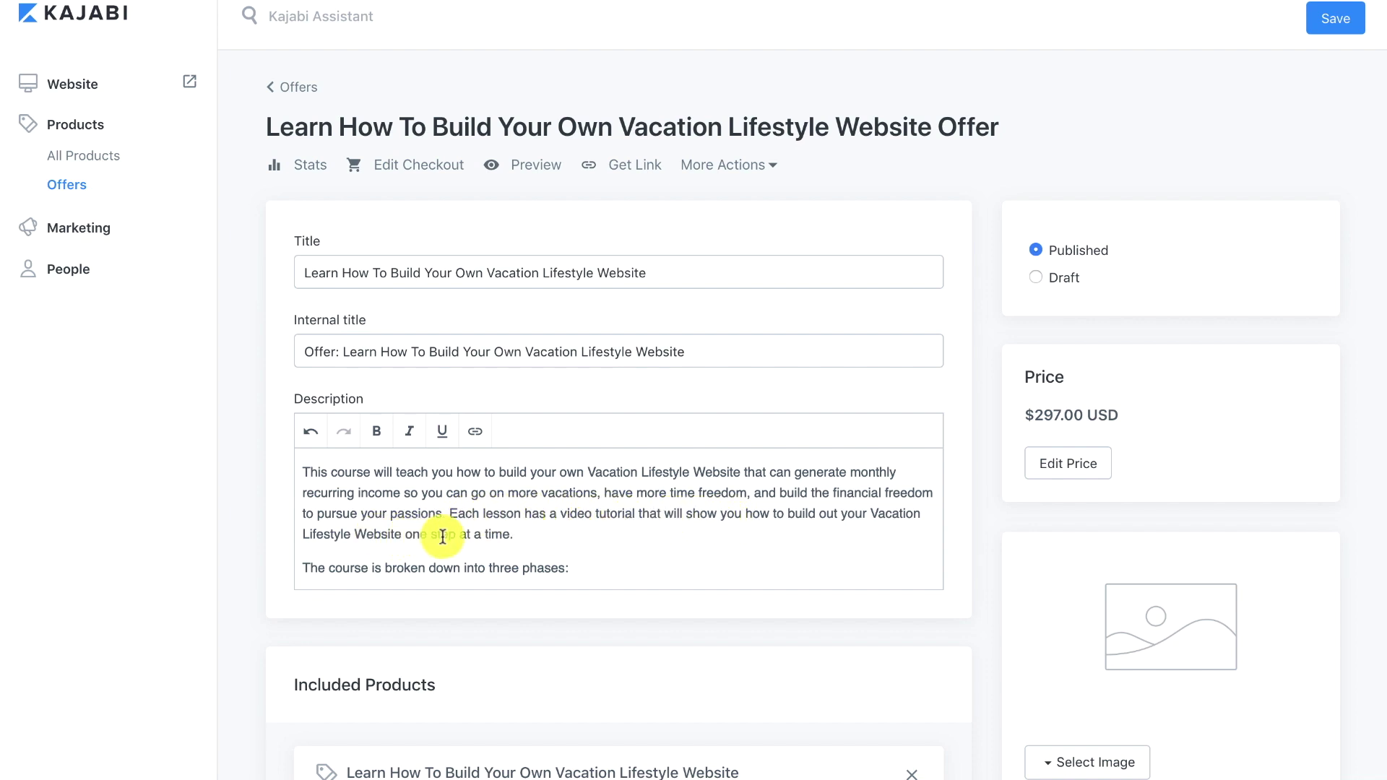
scroll(457, 538, "down", 3)
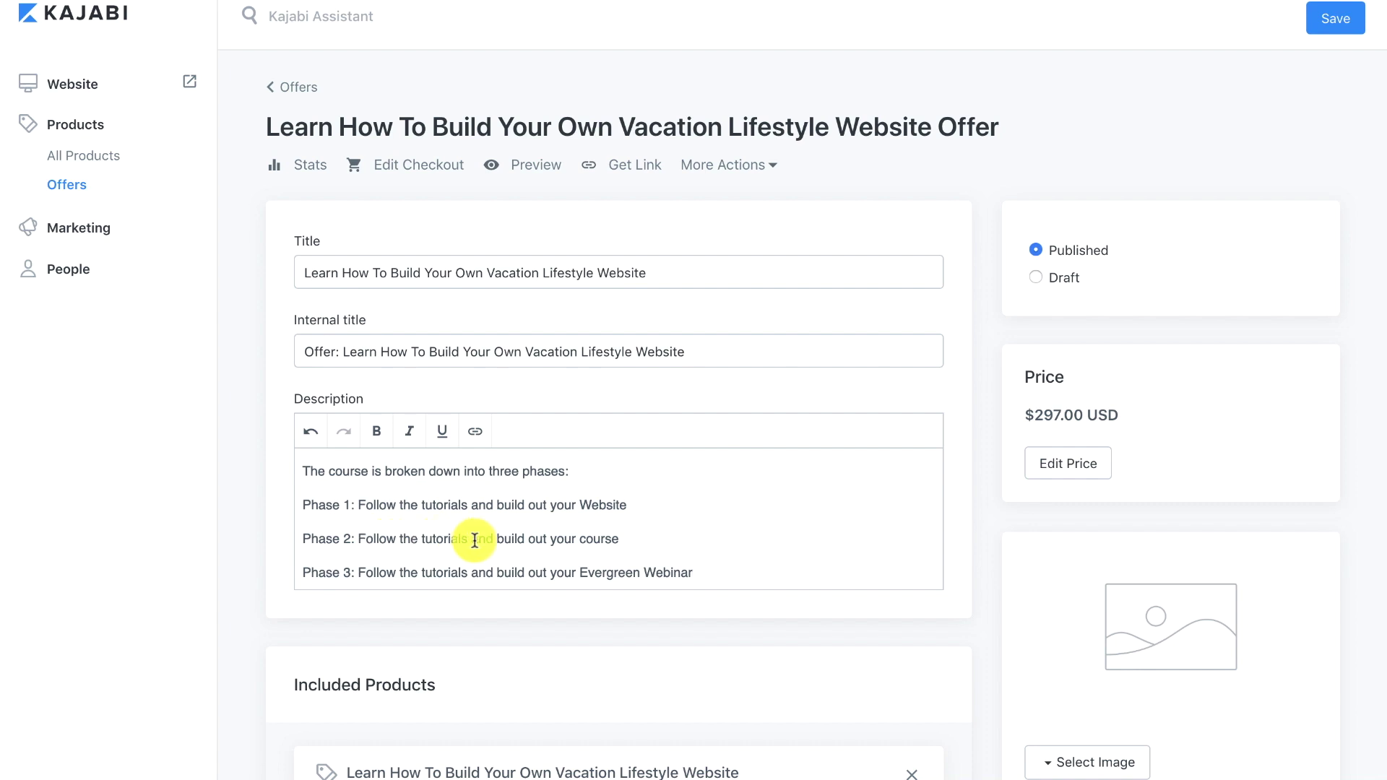
scroll(543, 542, "down", 1)
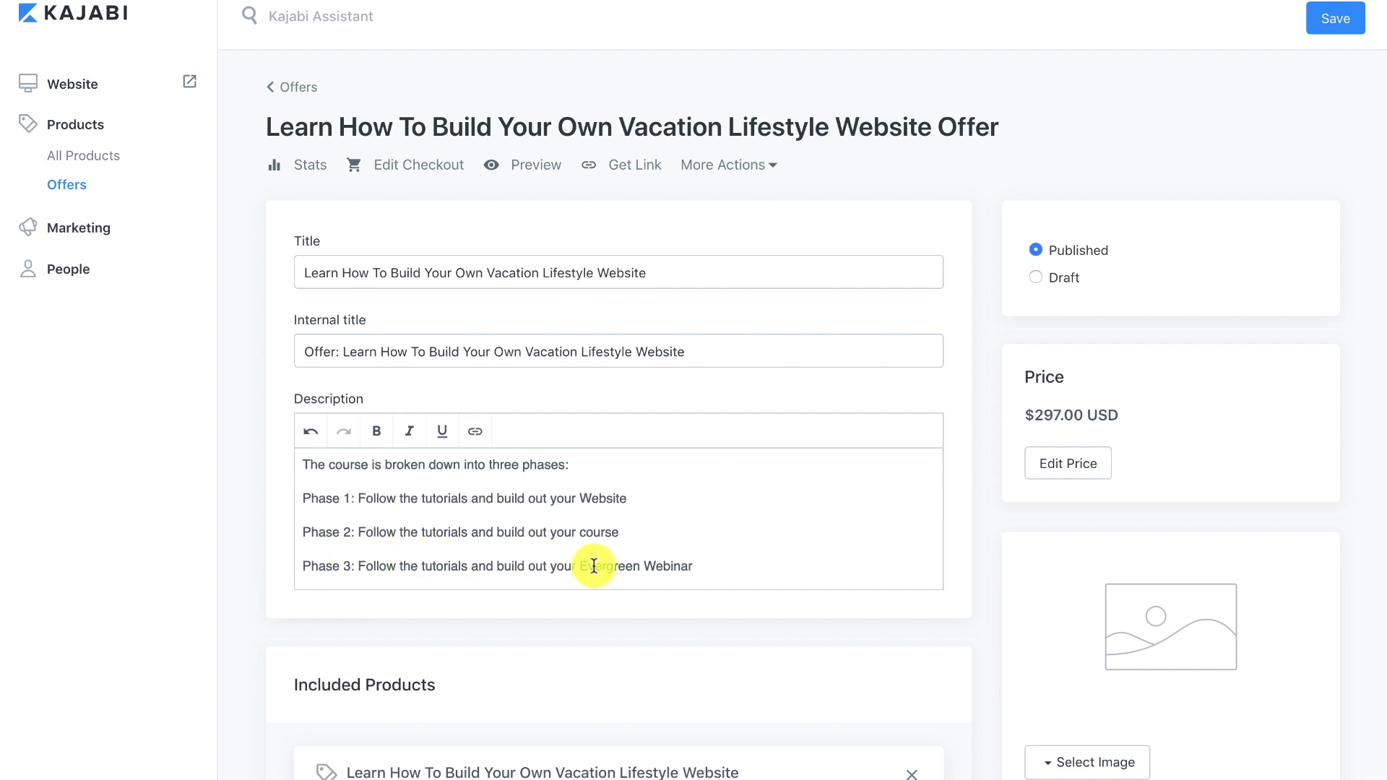
scroll(697, 563, "up", 3)
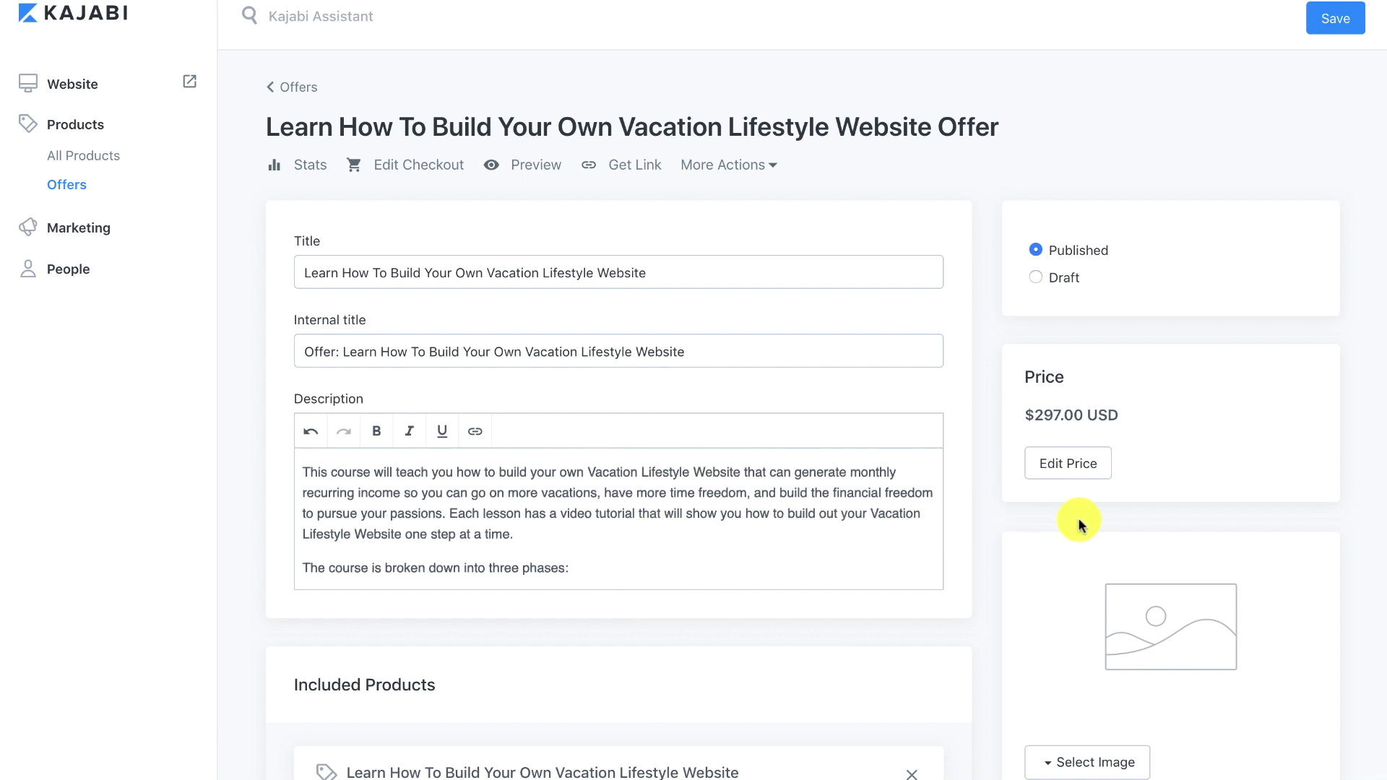
Upload Course - 1280x720.jpg from the Desktop as the offer's image.
scroll(1090, 613, "down", 3)
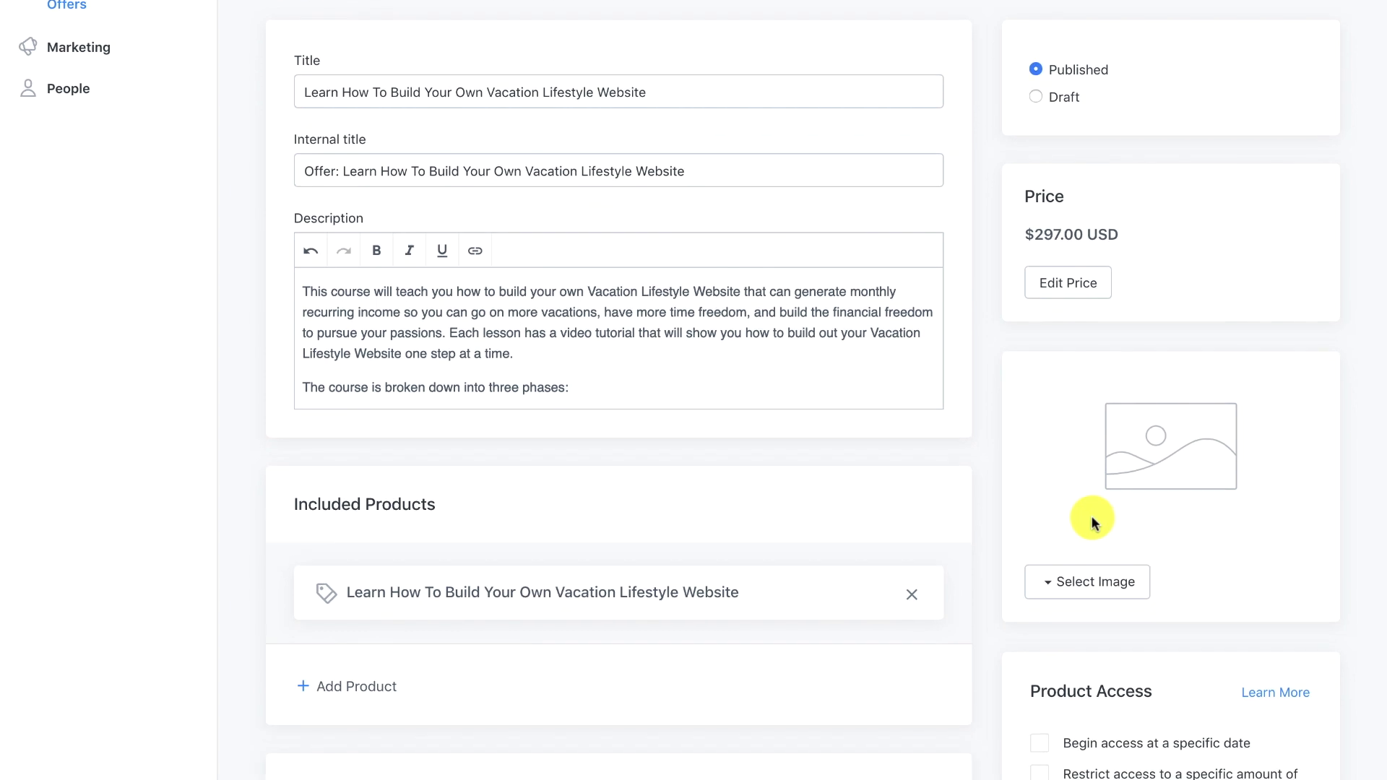
left_click(1076, 587)
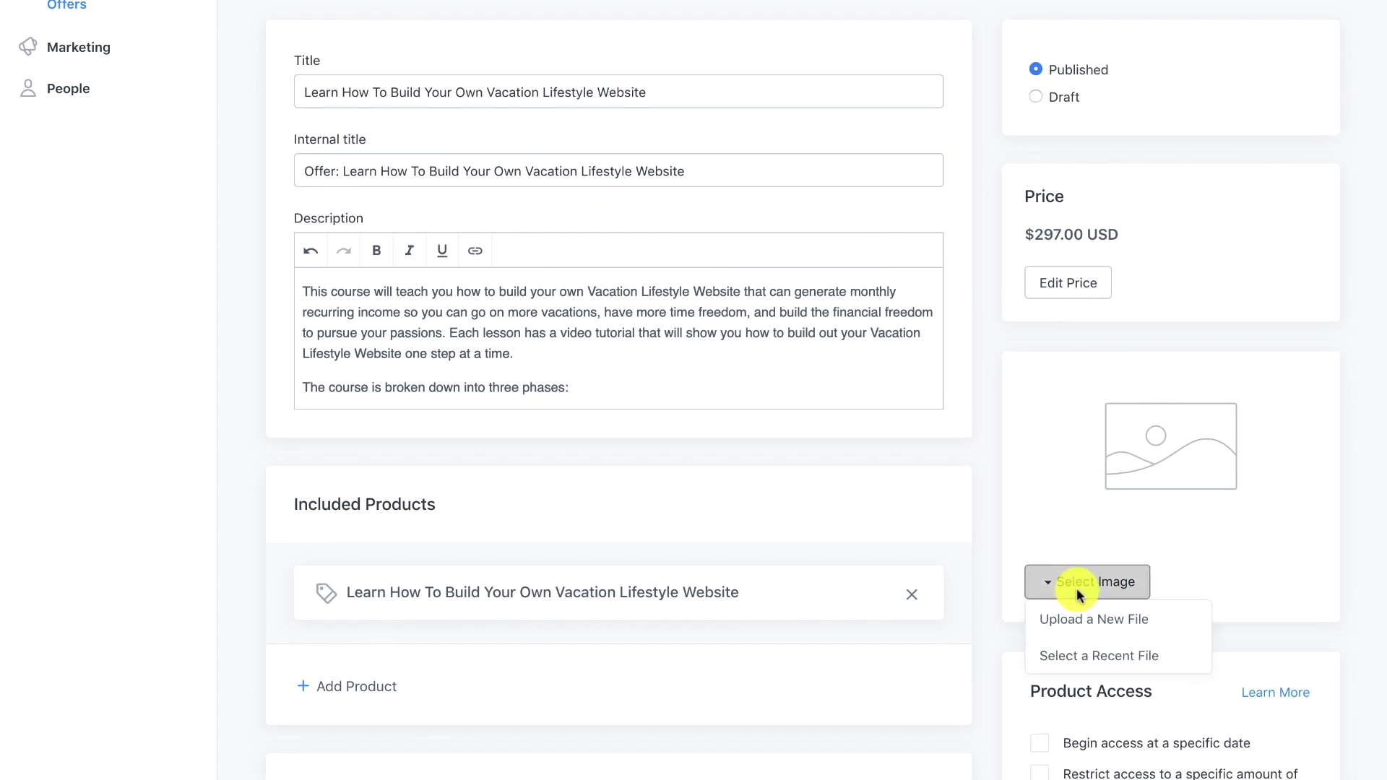
left_click(1077, 615)
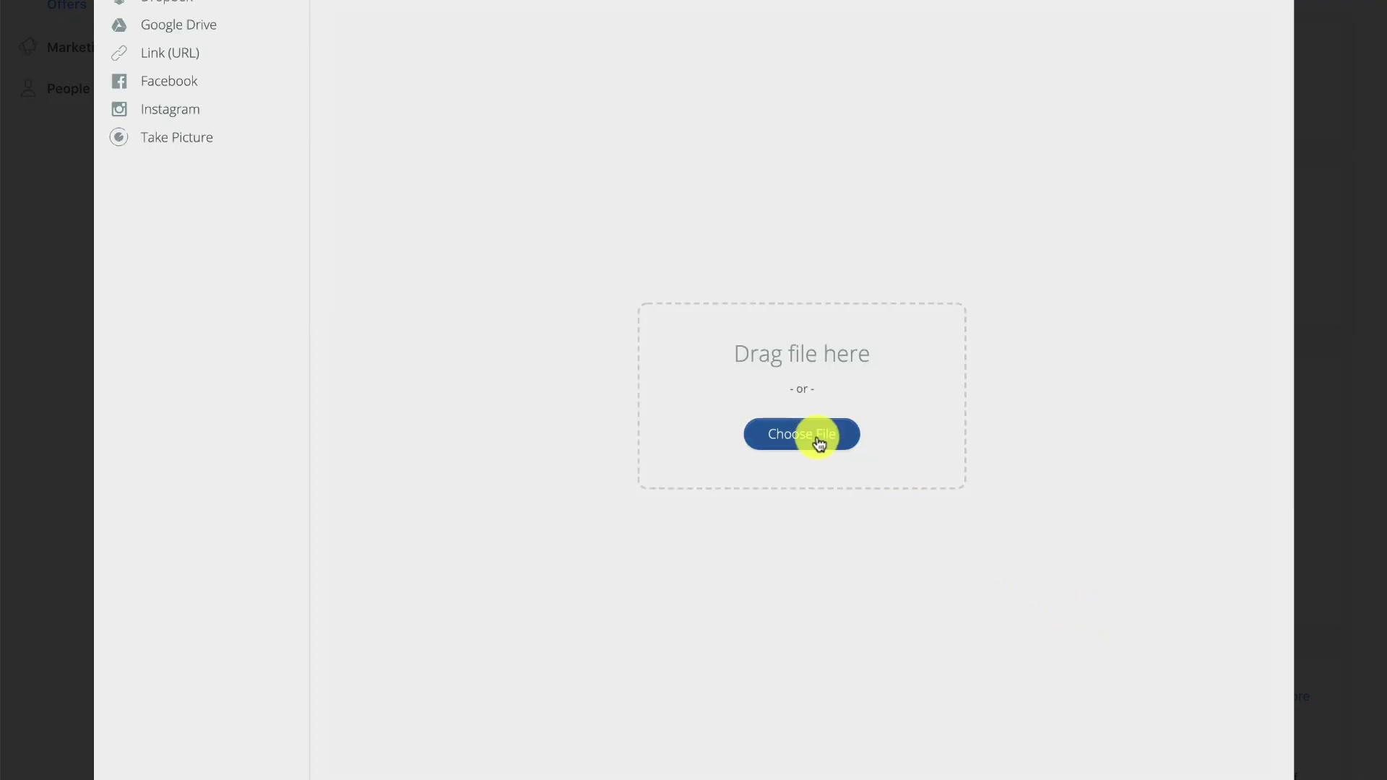
left_click(818, 435)
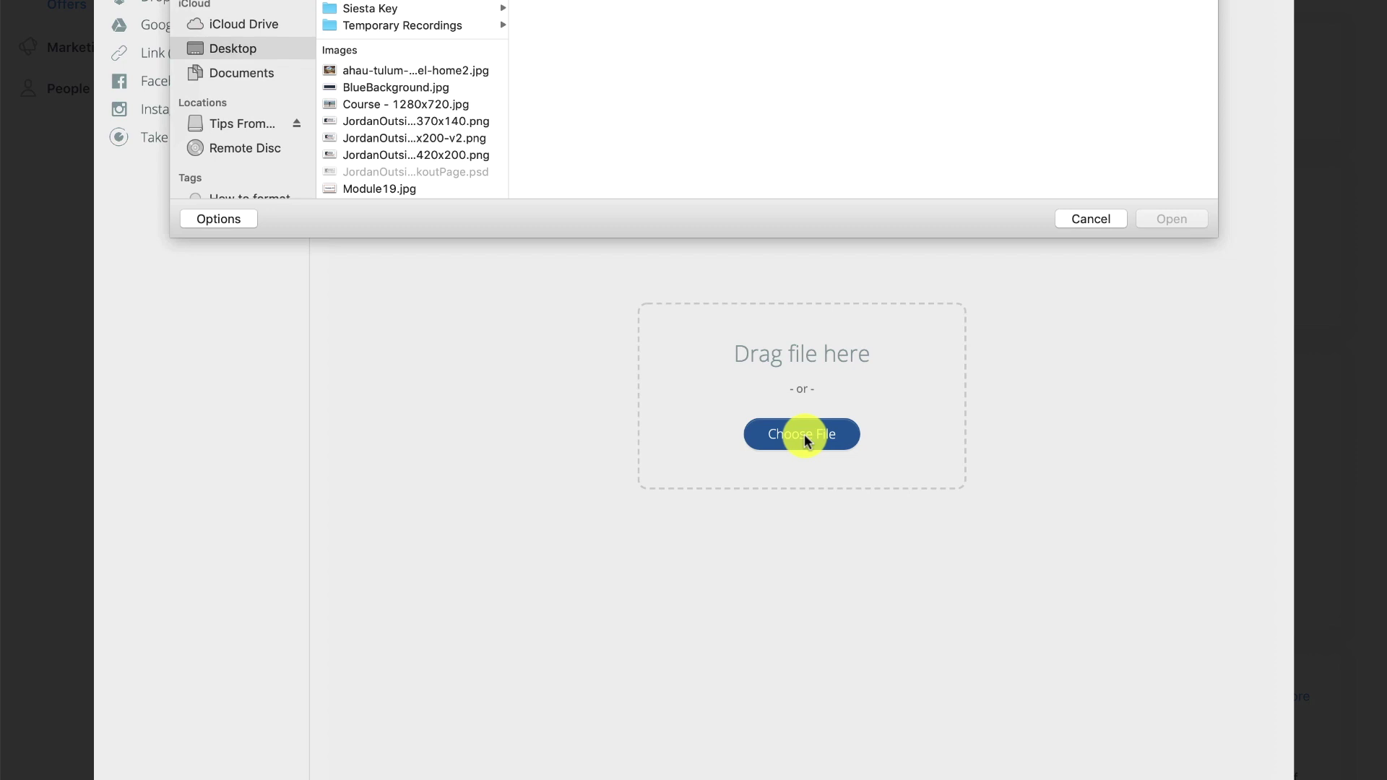
left_click(412, 104)
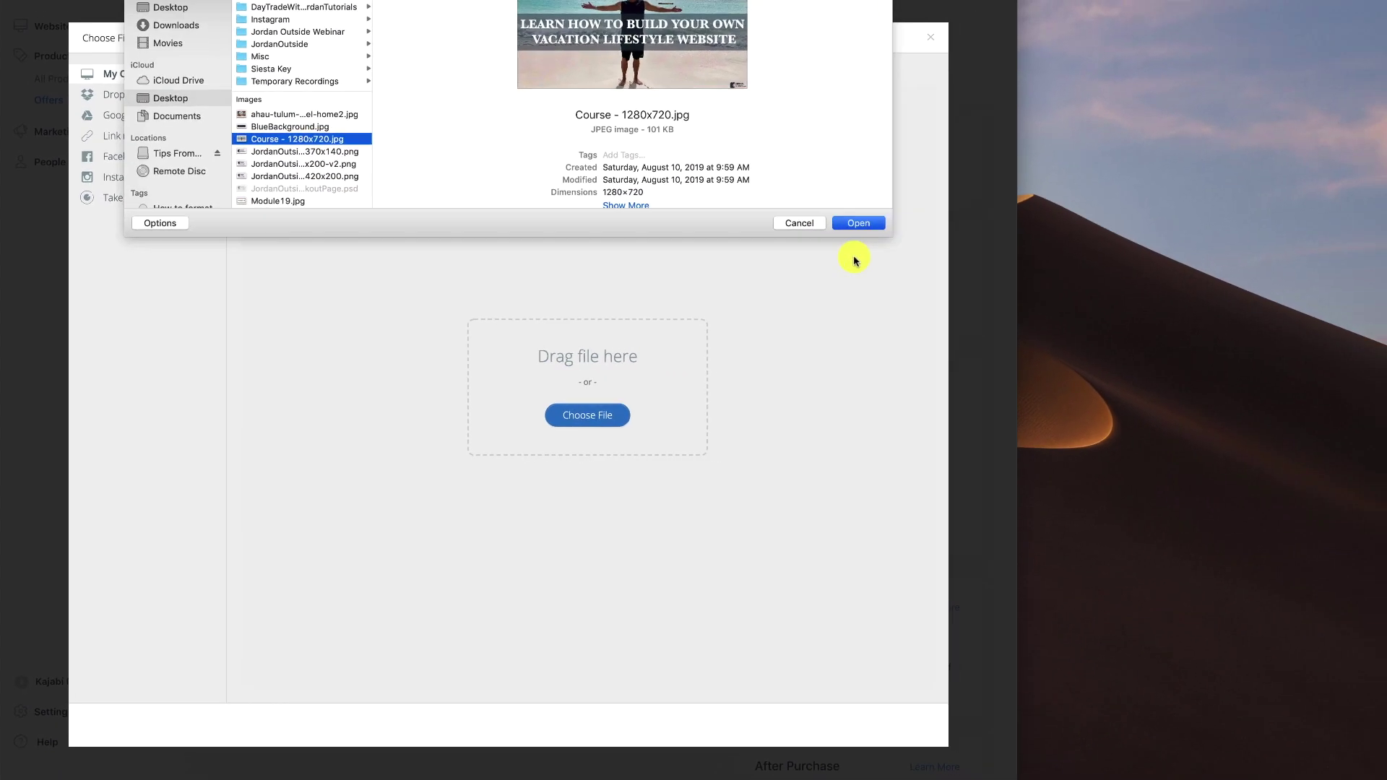
left_click(1171, 219)
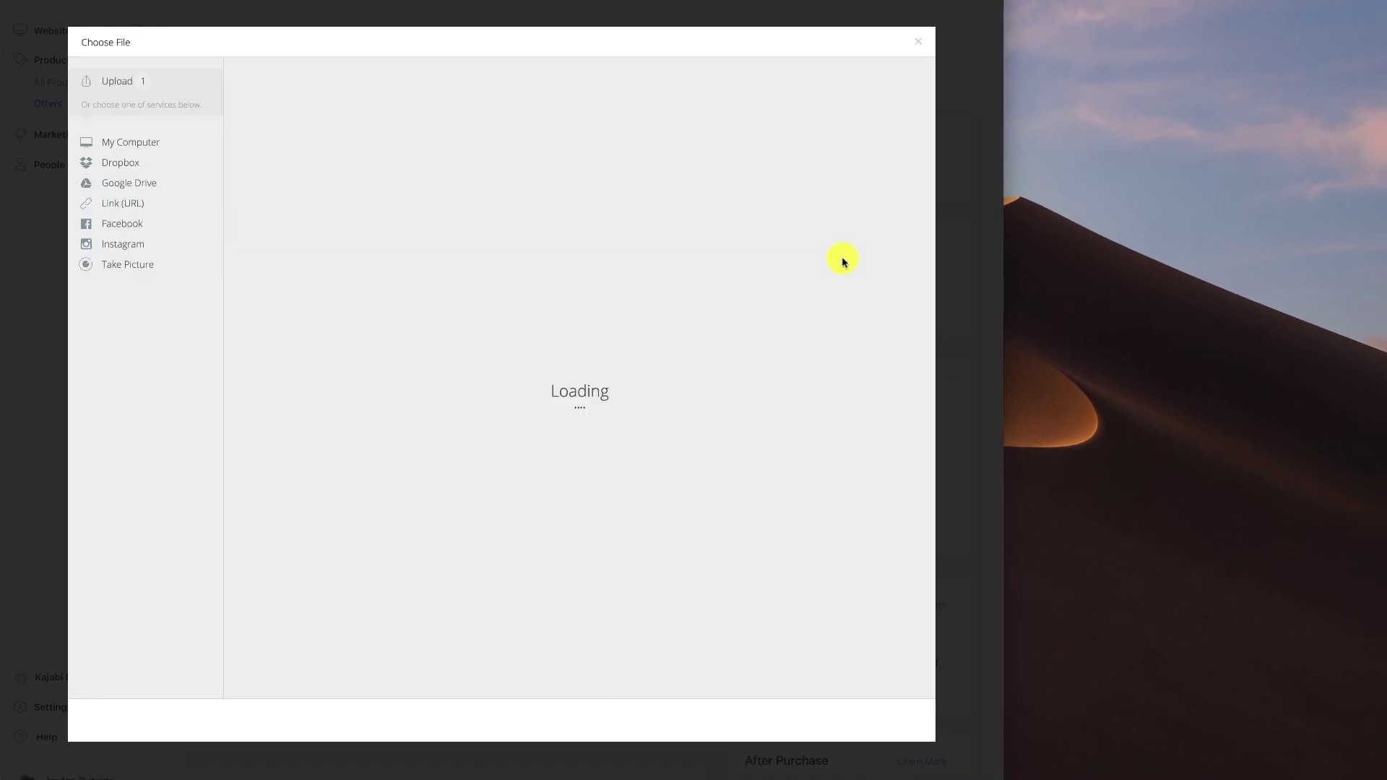
left_click(895, 719)
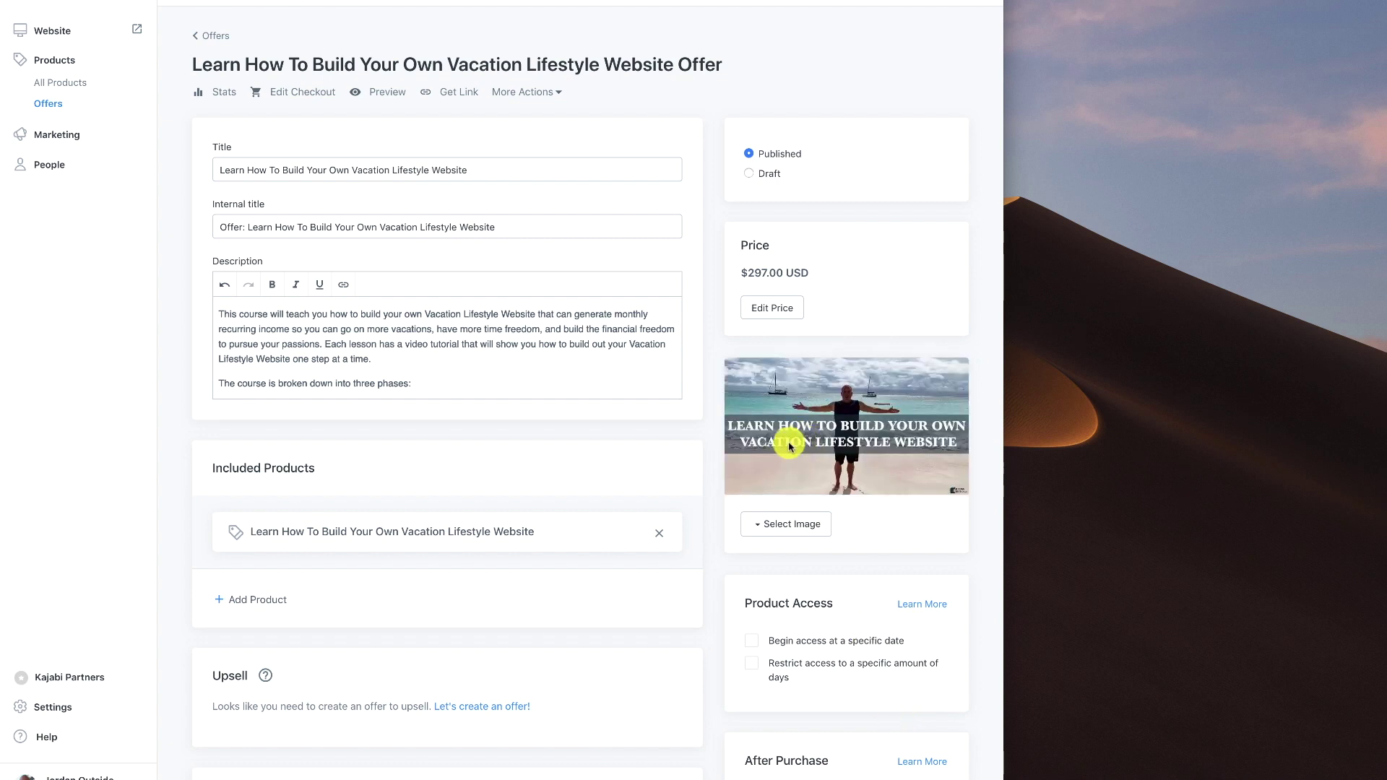
scroll(811, 432, "down", 5)
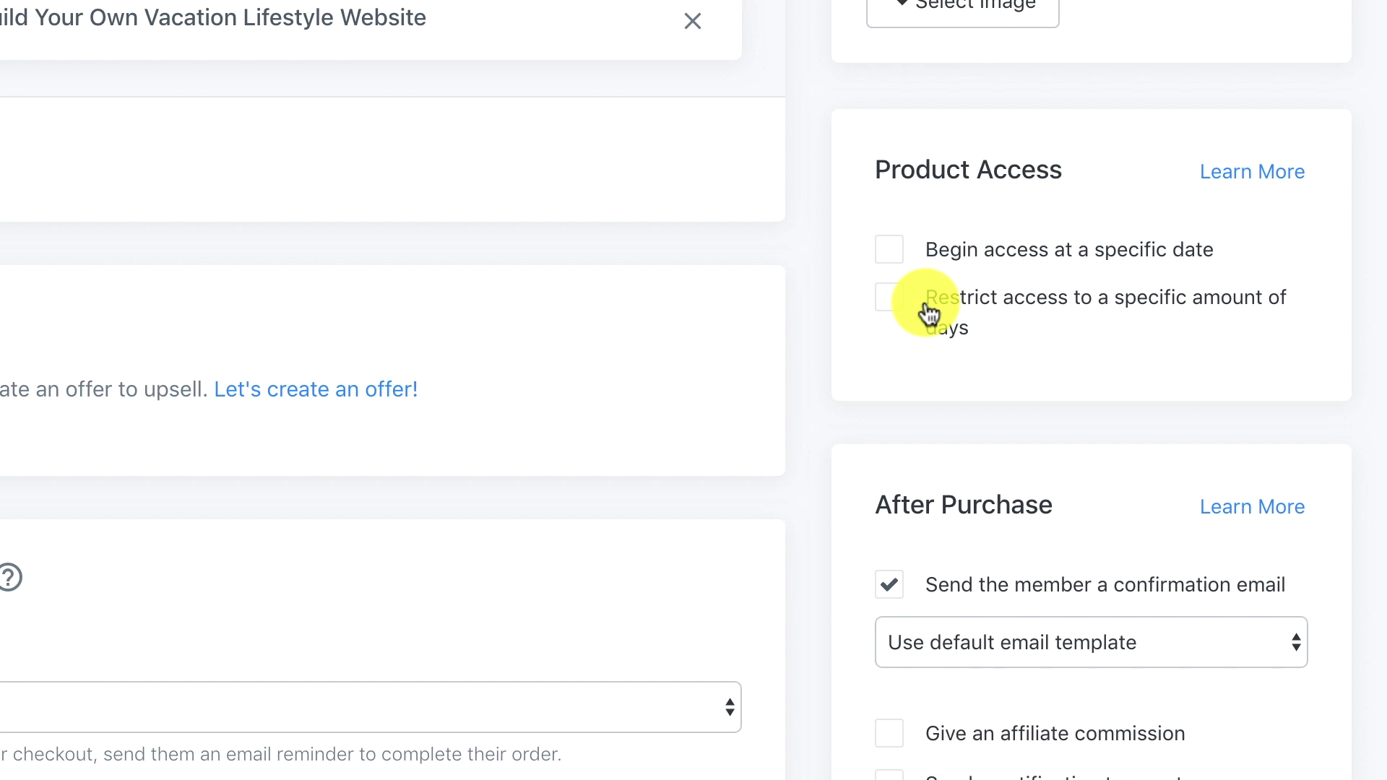
left_click(894, 309)
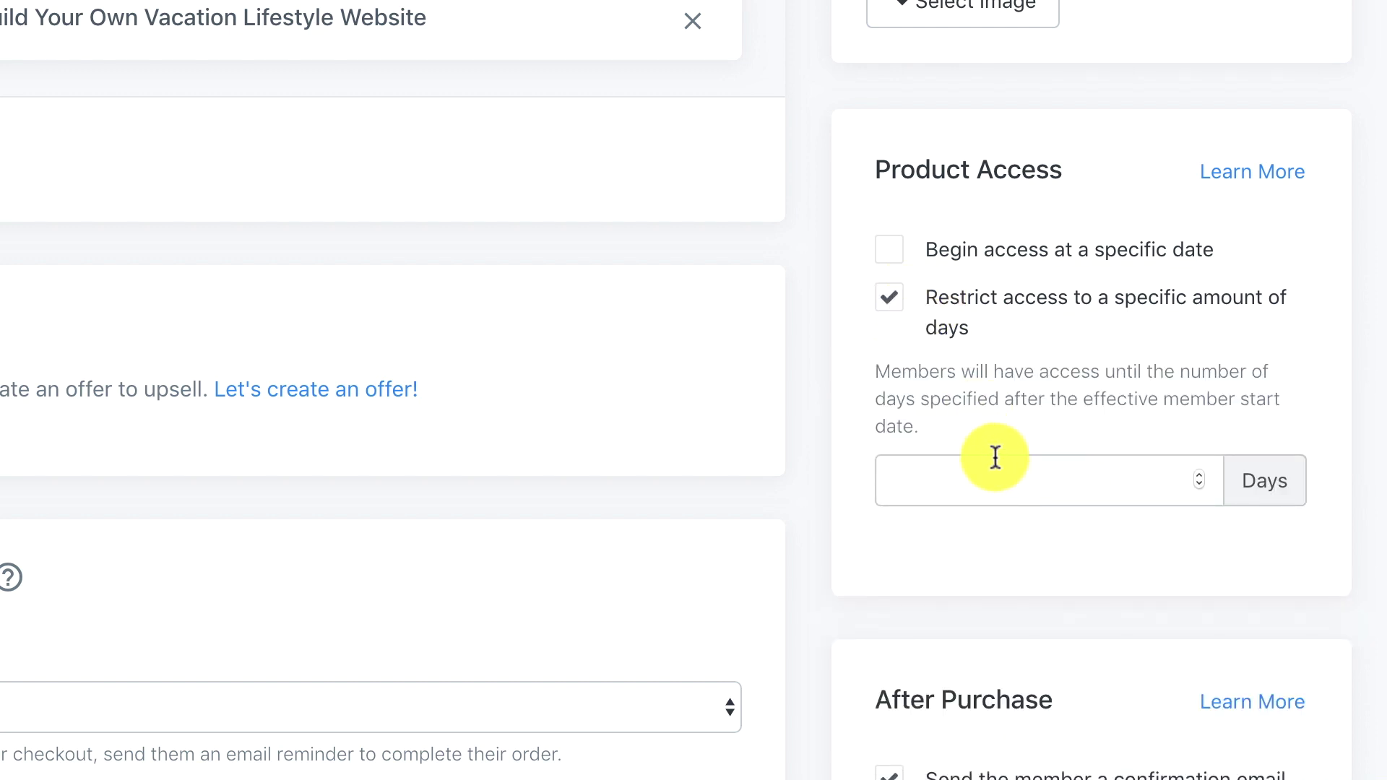
left_click(892, 302)
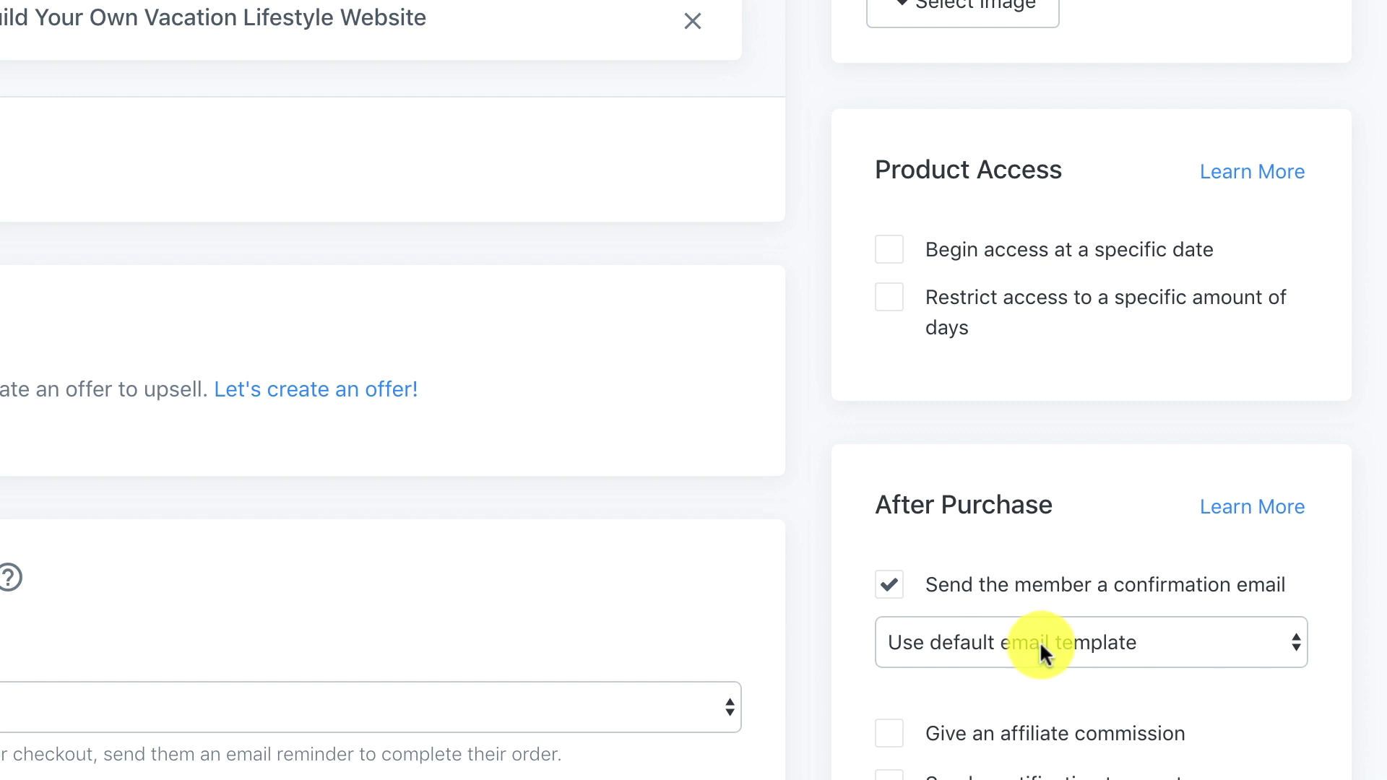
Enable the after-purchase notification to the team and enter the recipient's e-mail address.
scroll(1039, 640, "down", 5)
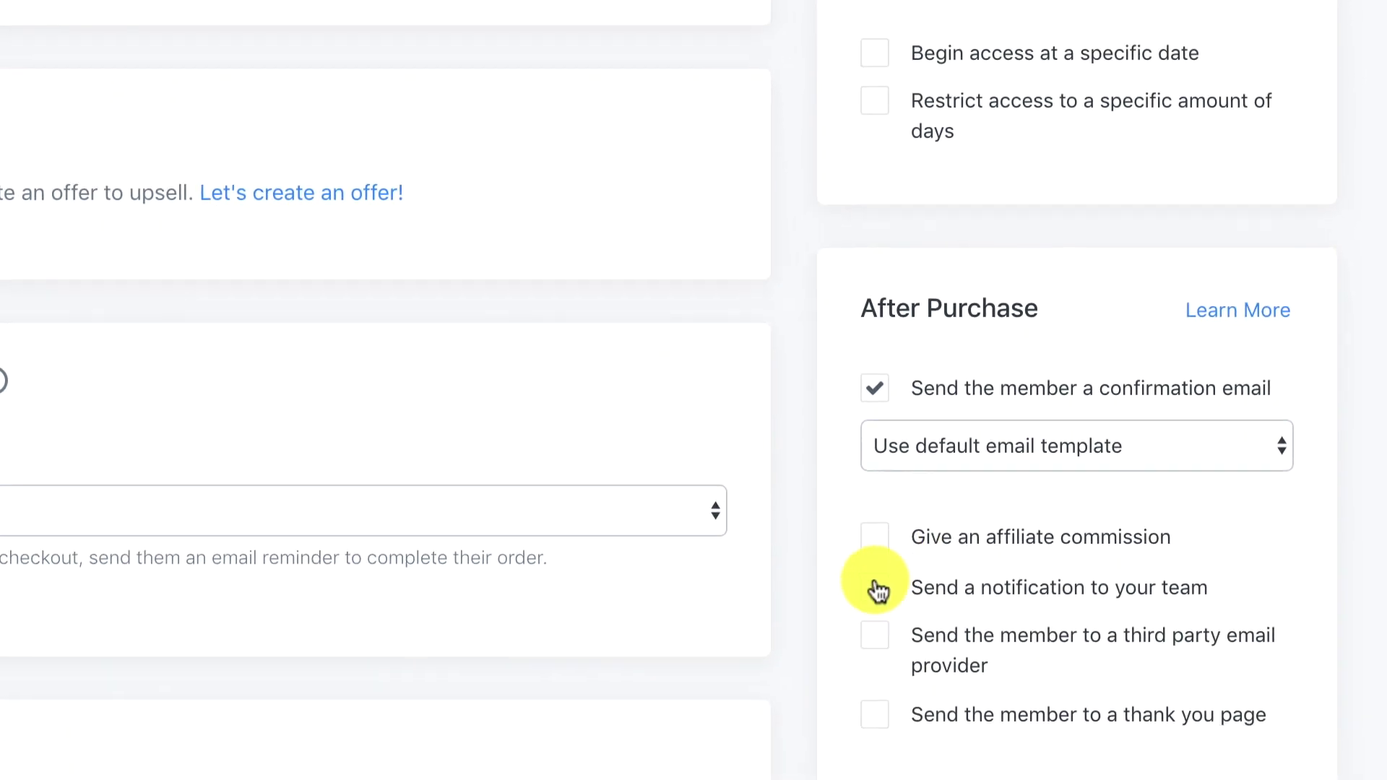
left_click(867, 481)
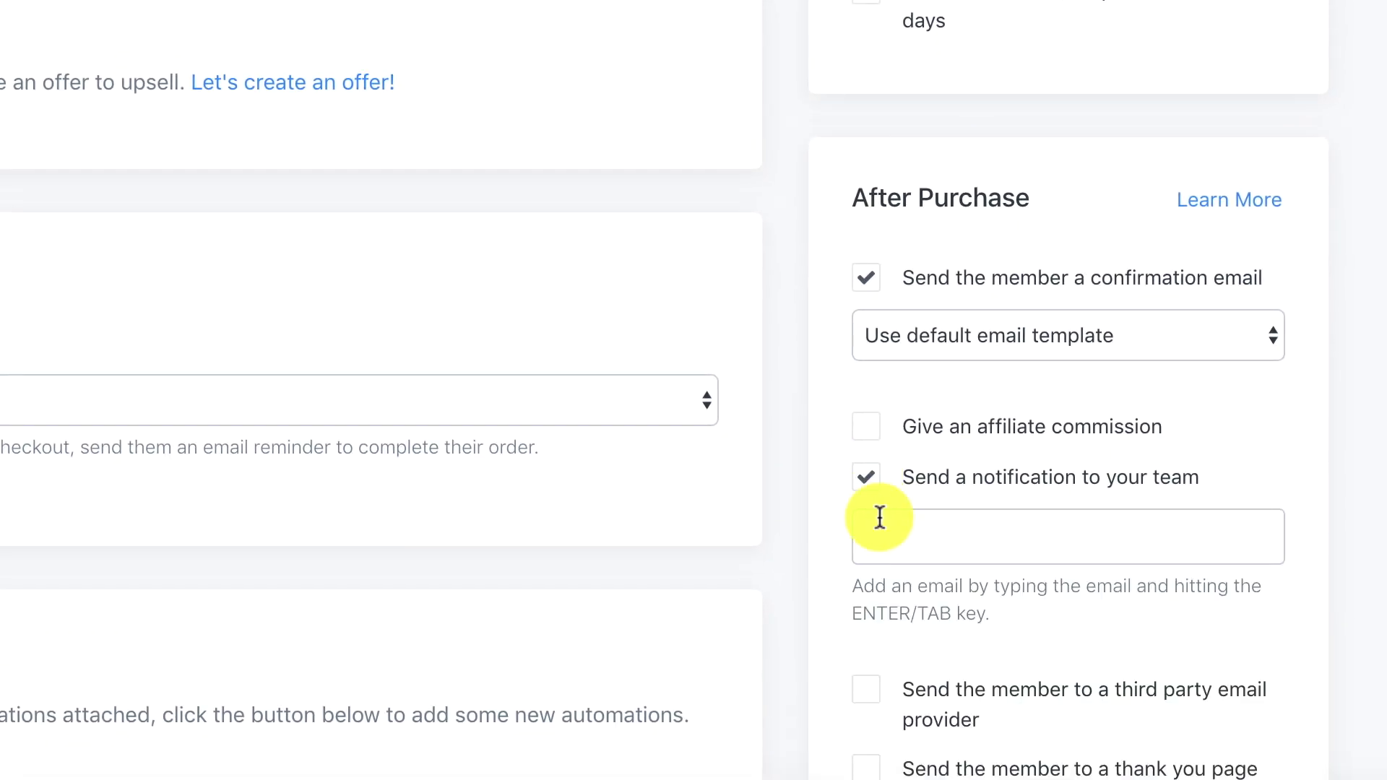
left_click(897, 545)
key("ctrl+v")
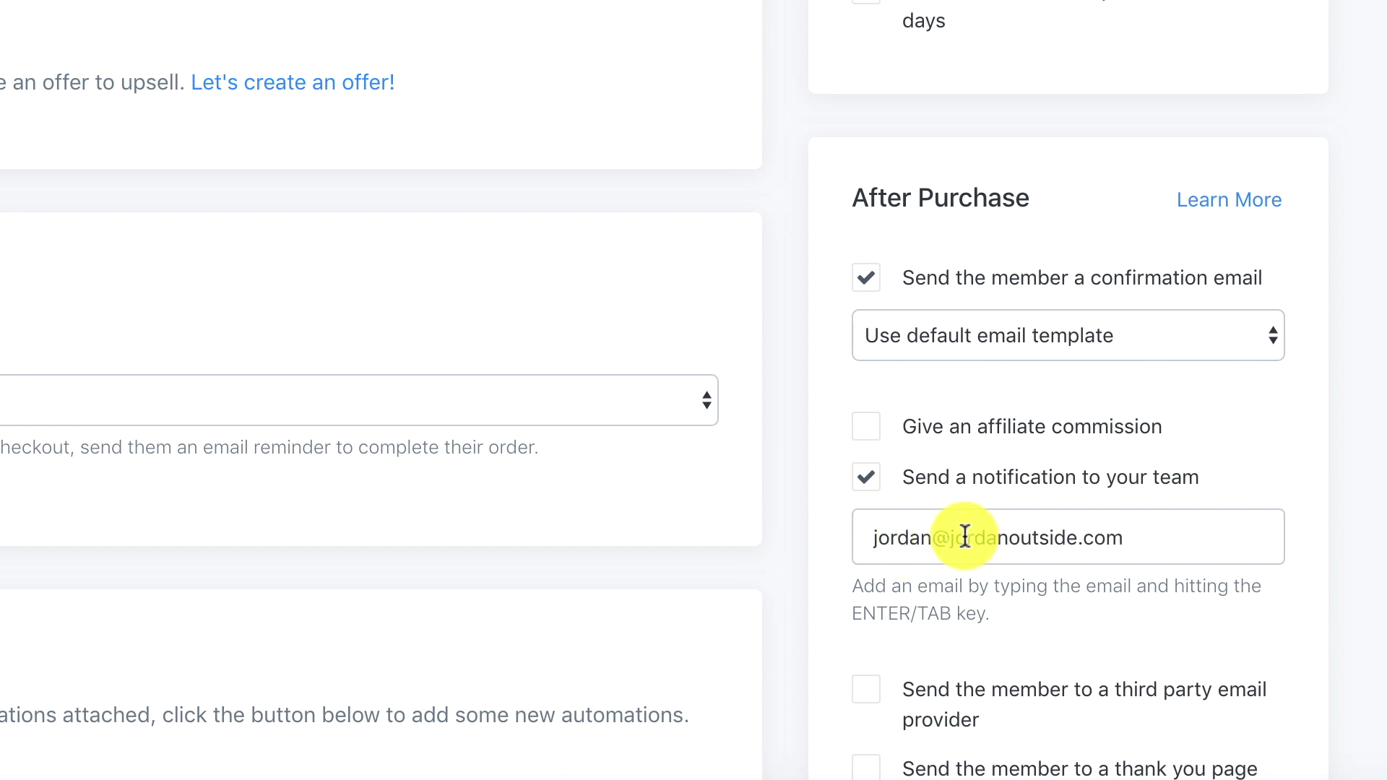
scroll(1063, 543, "down", 2)
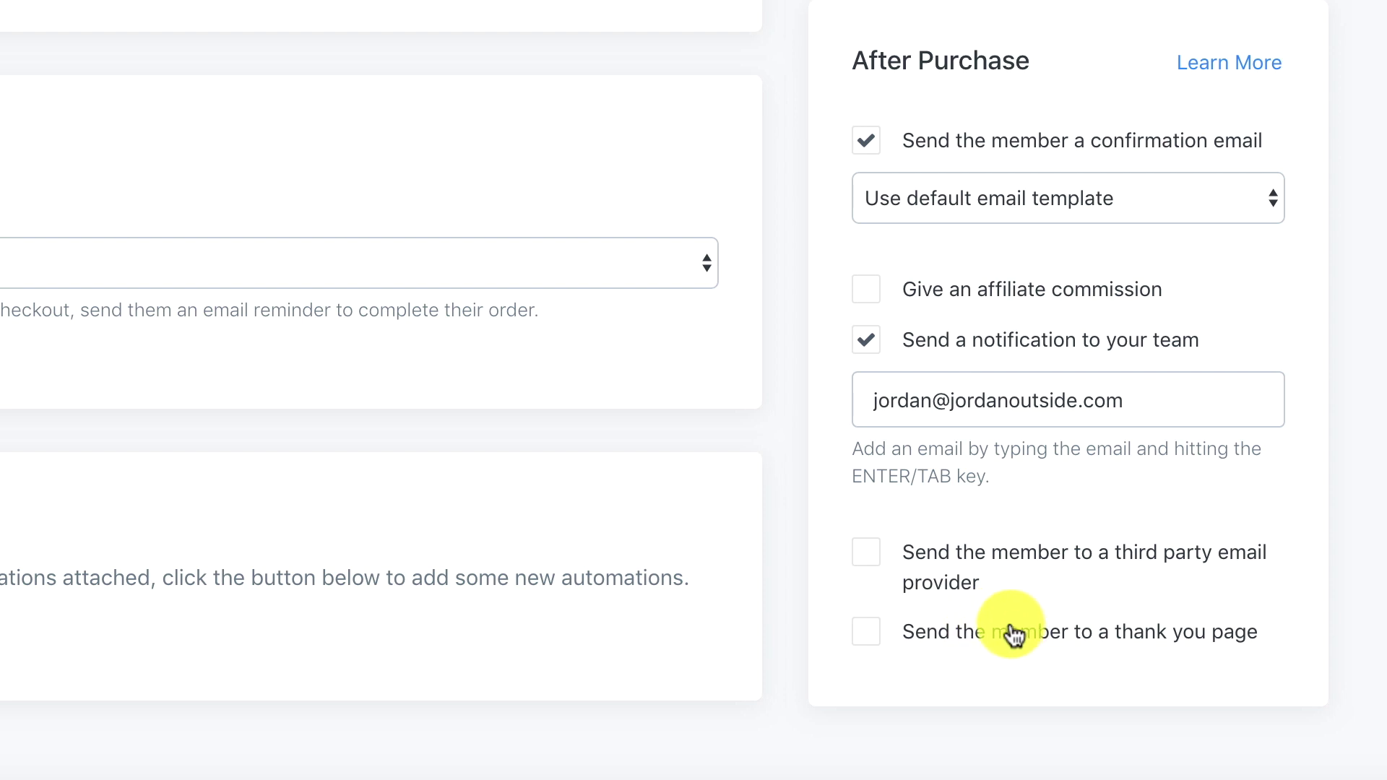
left_click(866, 635)
scroll(867, 640, "down", 4)
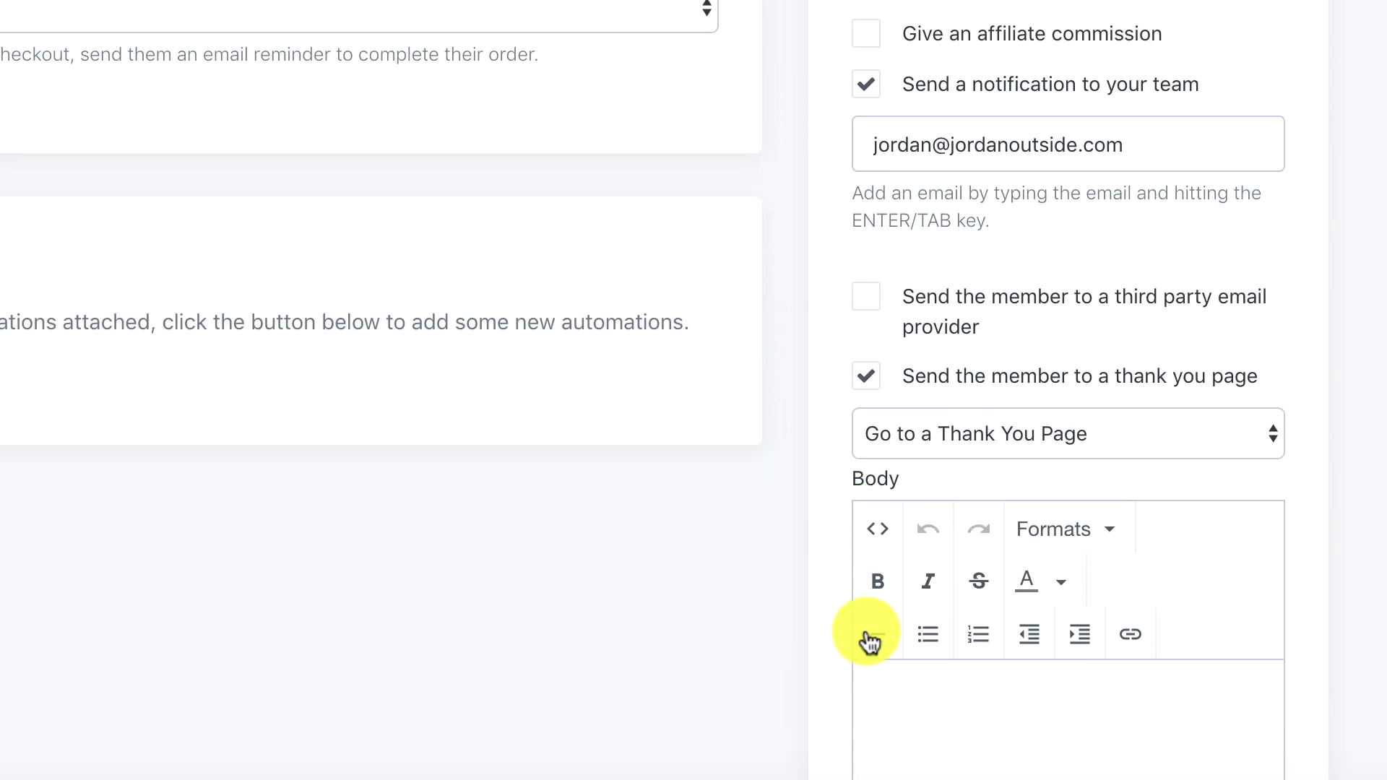
left_click(1019, 432)
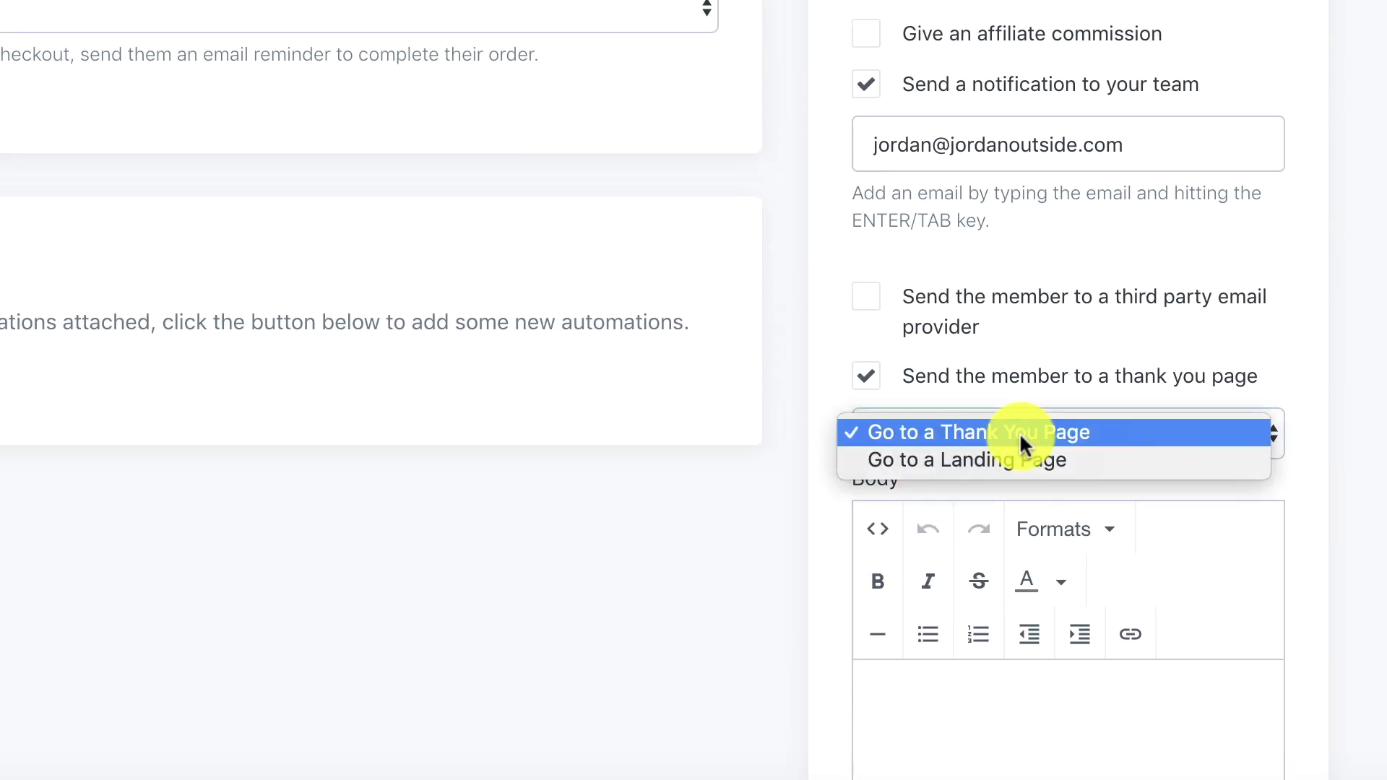
left_click(868, 384)
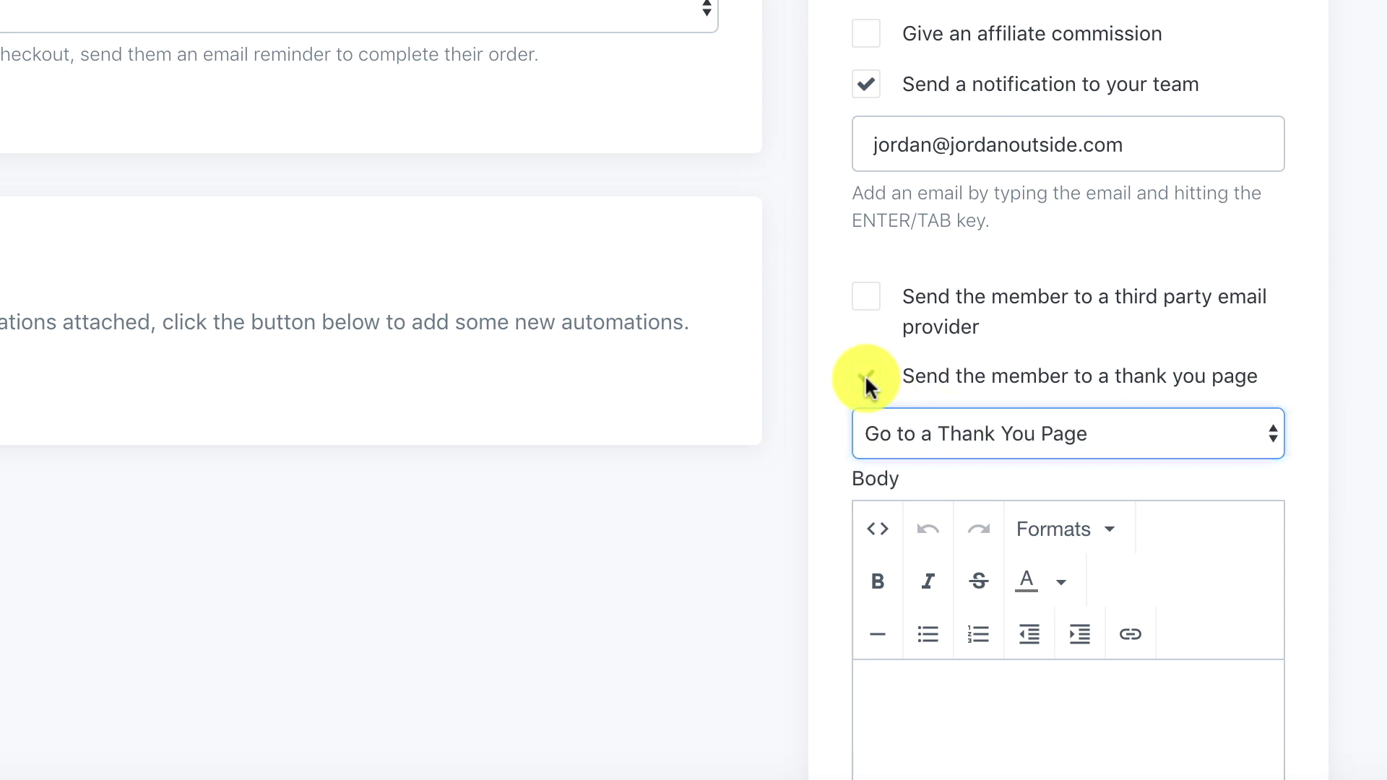
left_click(867, 379)
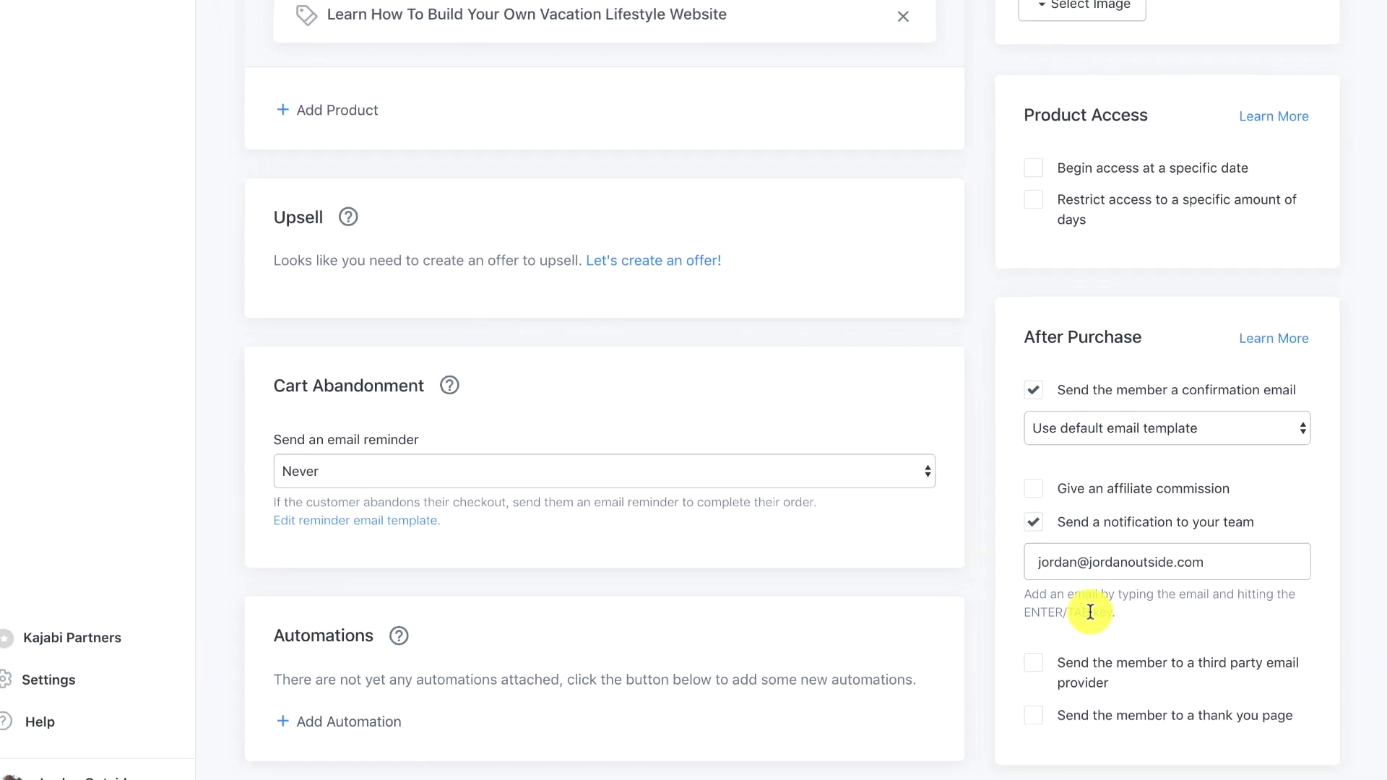
Set the cart abandonment email reminder to 24 hours later and save the offer.
scroll(1096, 621, "up", 10)
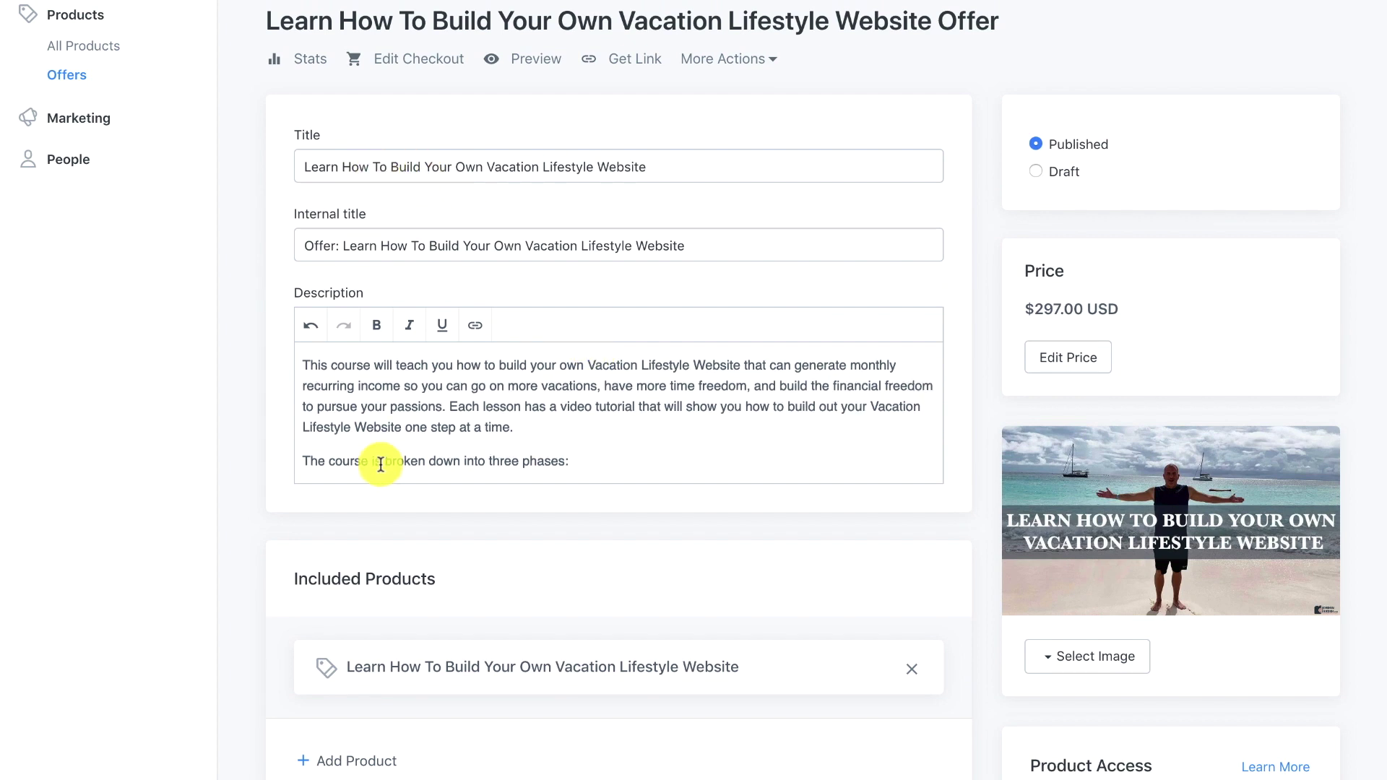
scroll(376, 462, "down", 3)
scroll(327, 564, "down", 2)
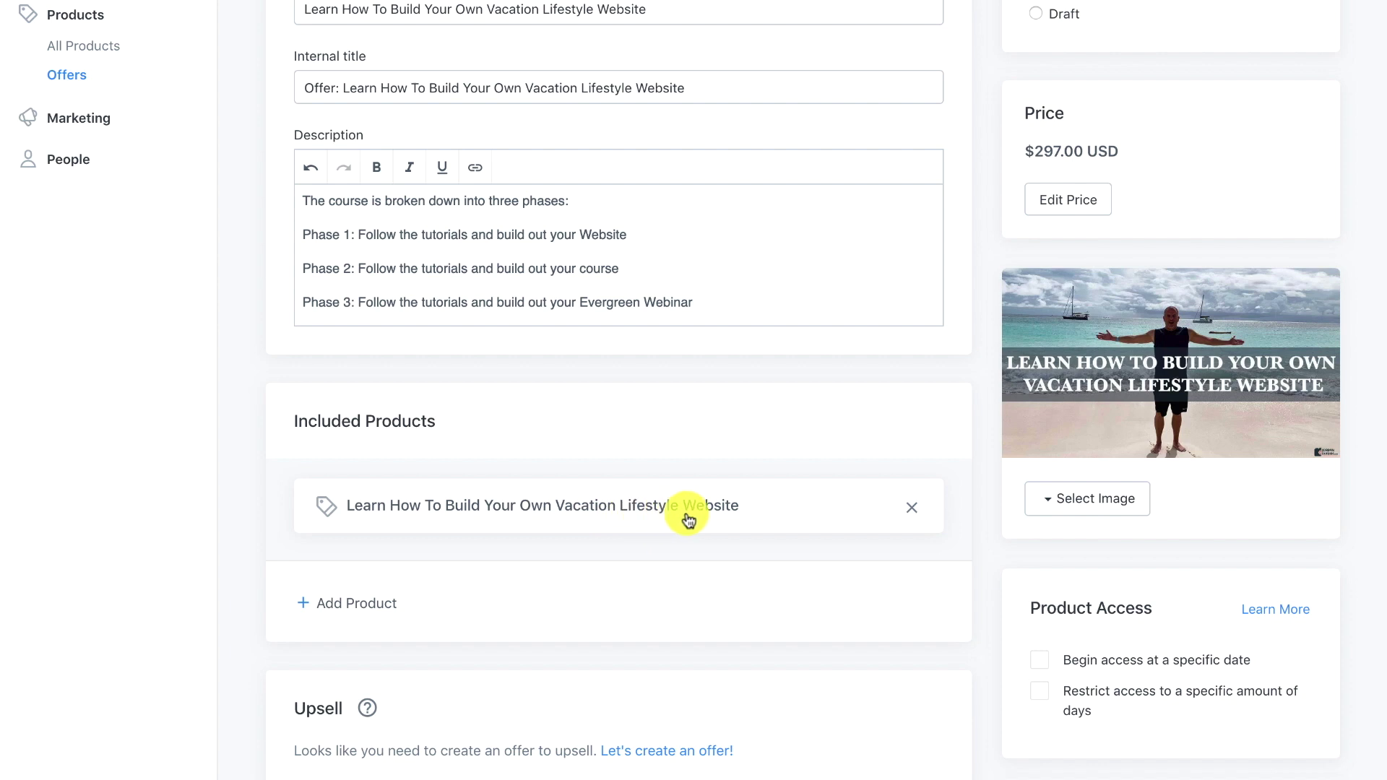
scroll(587, 571, "down", 2)
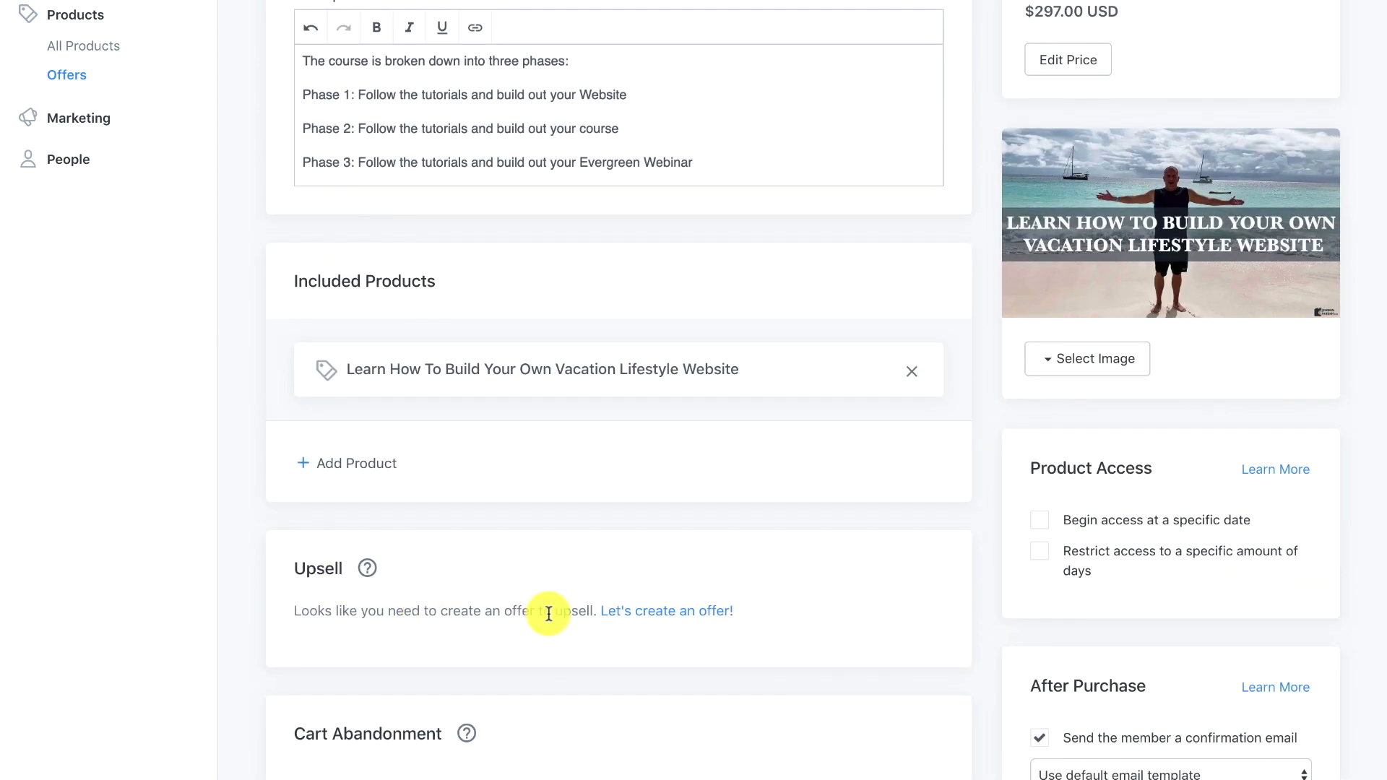
scroll(548, 613, "down", 4)
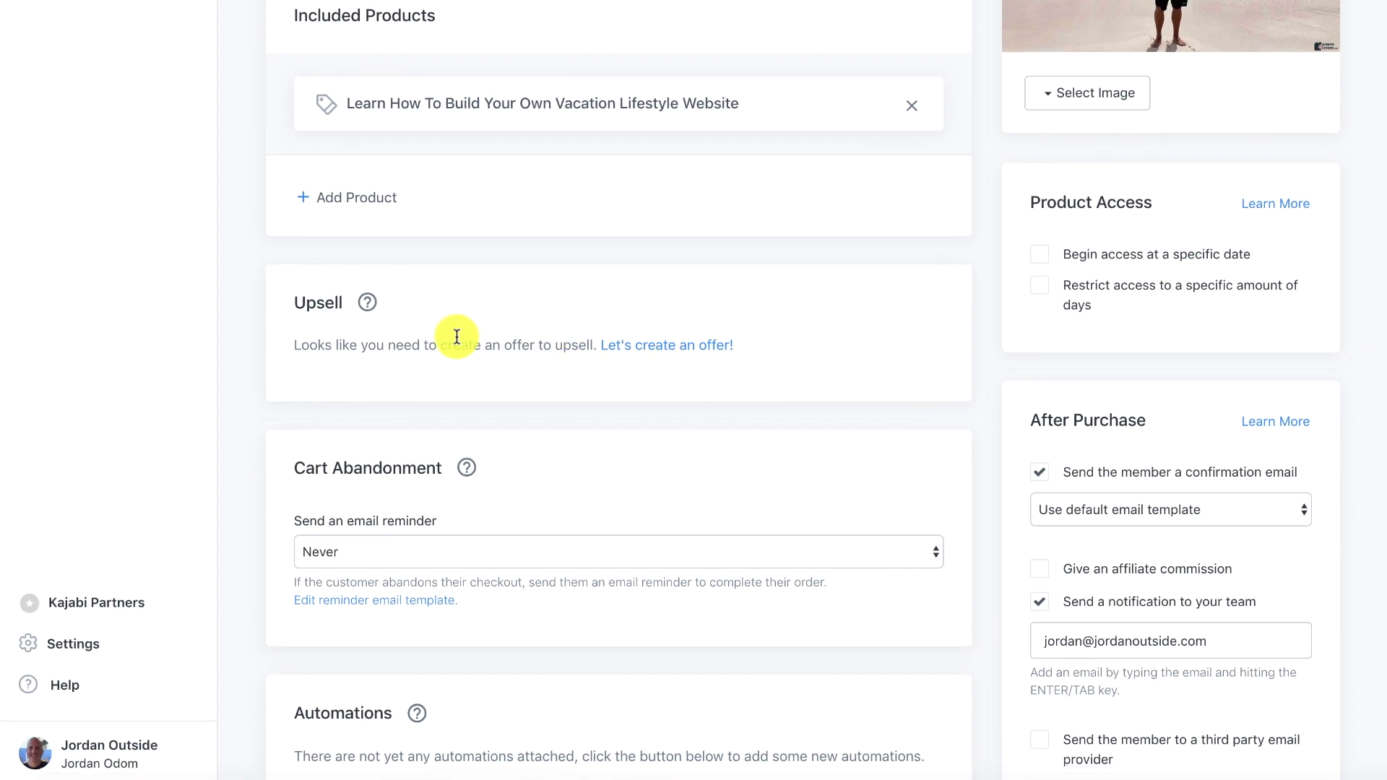
scroll(532, 504, "down", 1)
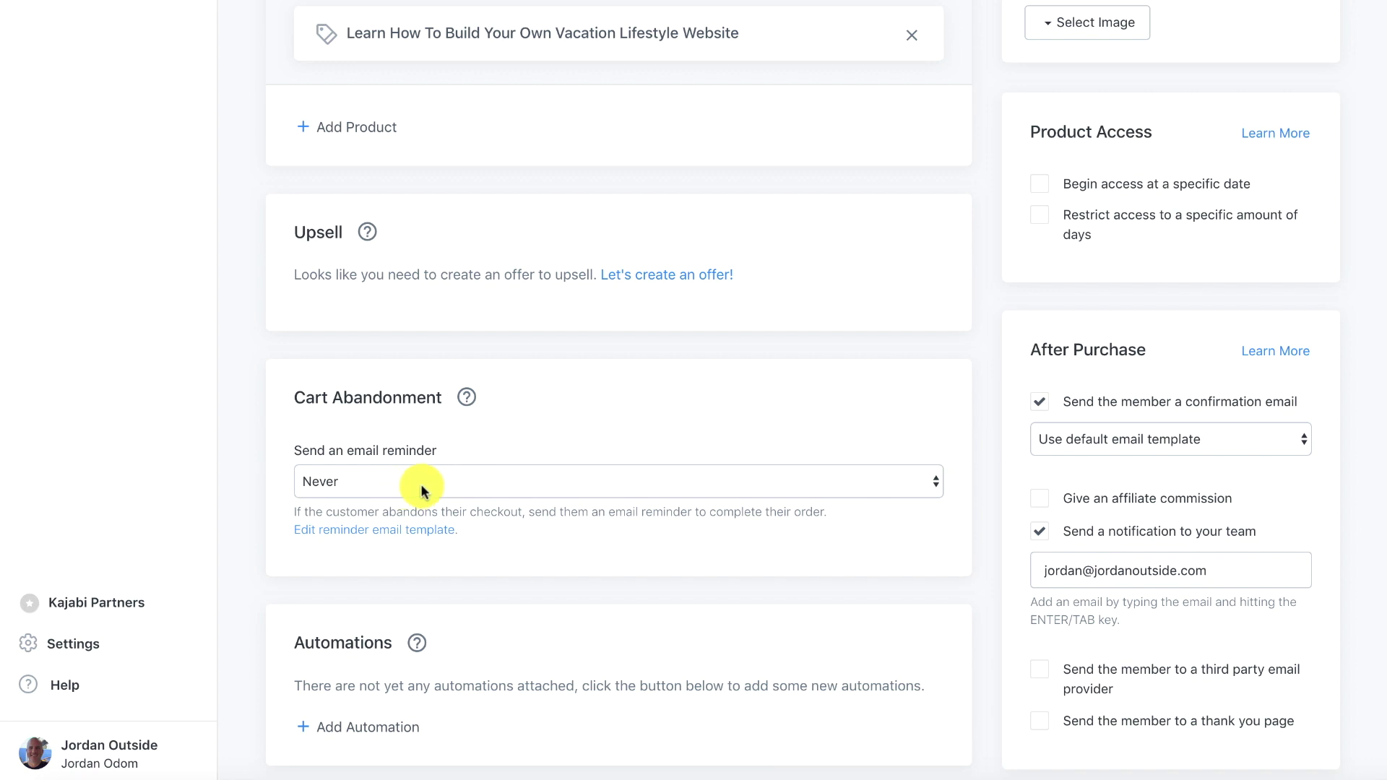
left_click(397, 483)
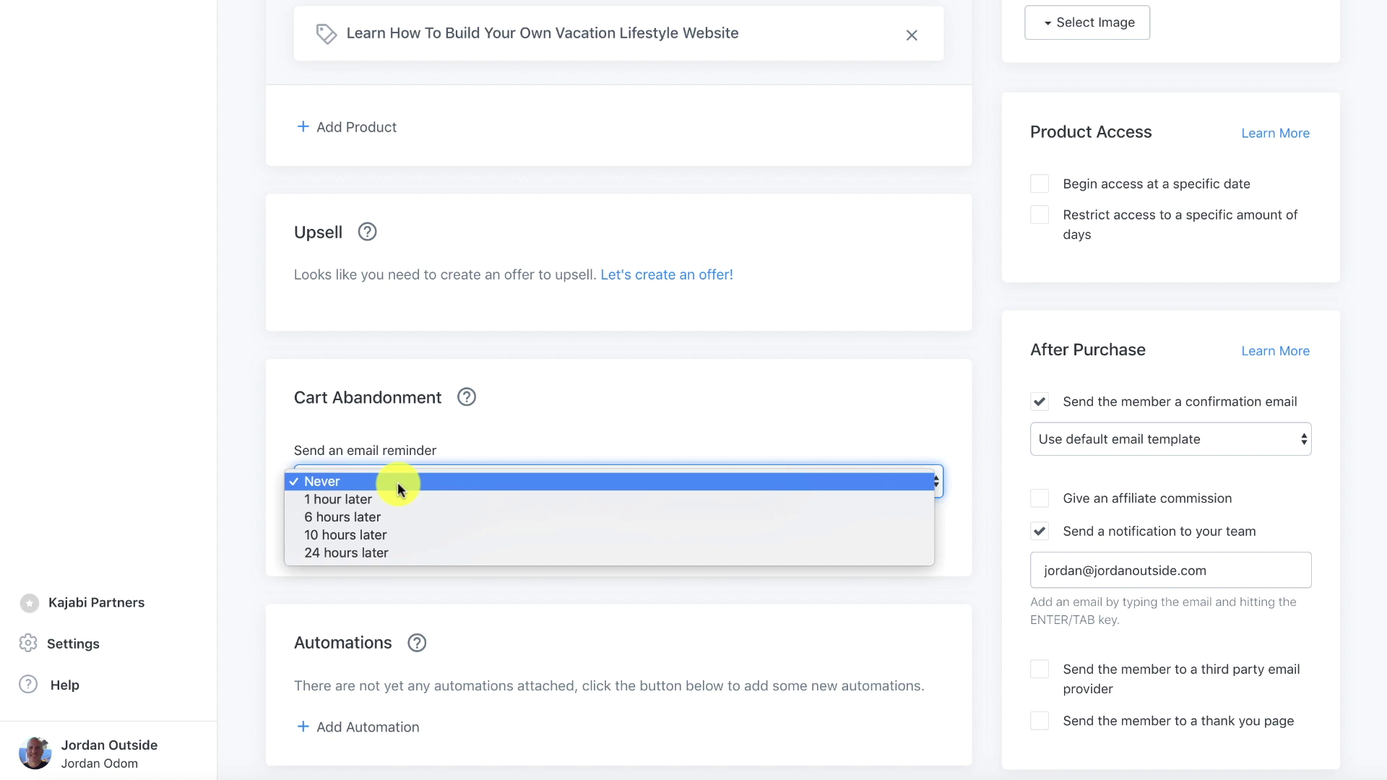
left_click(389, 553)
scroll(387, 553, "up", 1)
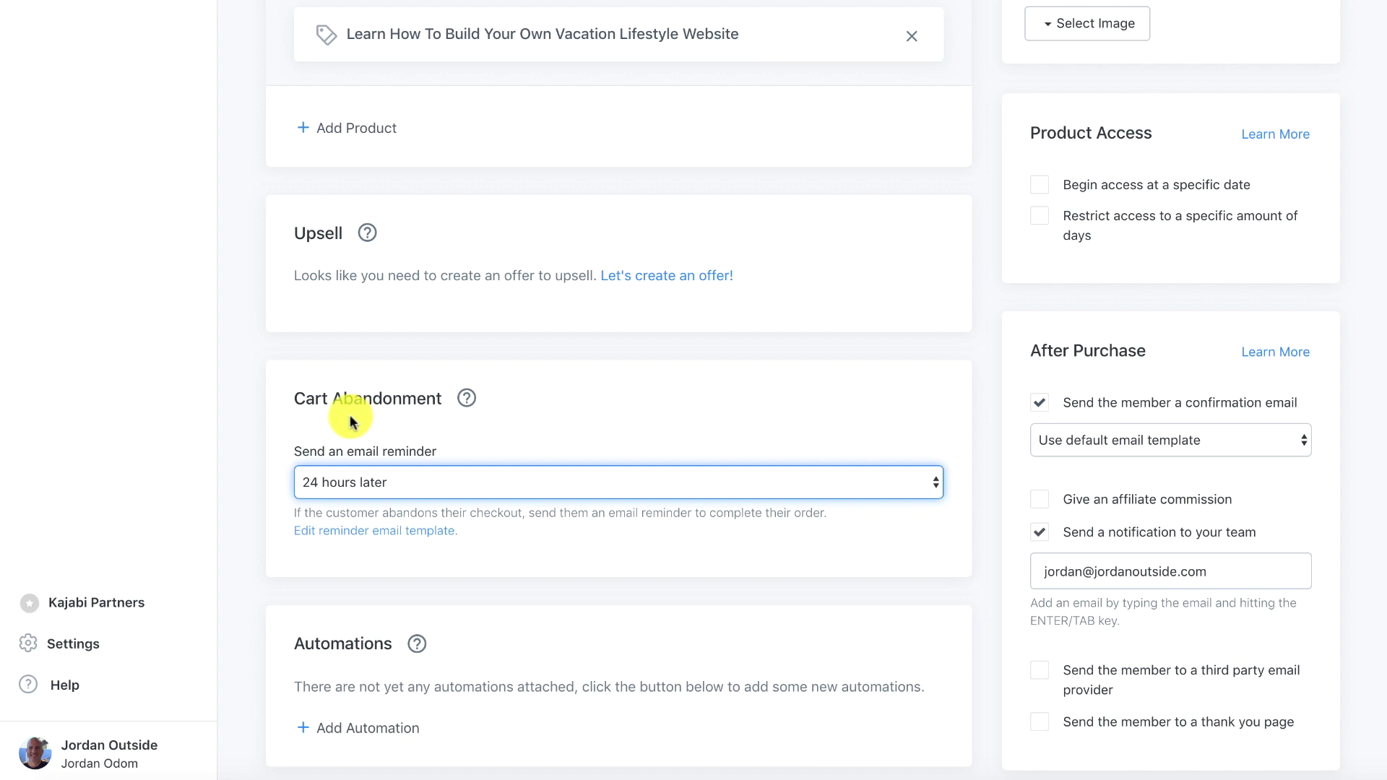
scroll(348, 419, "down", 1)
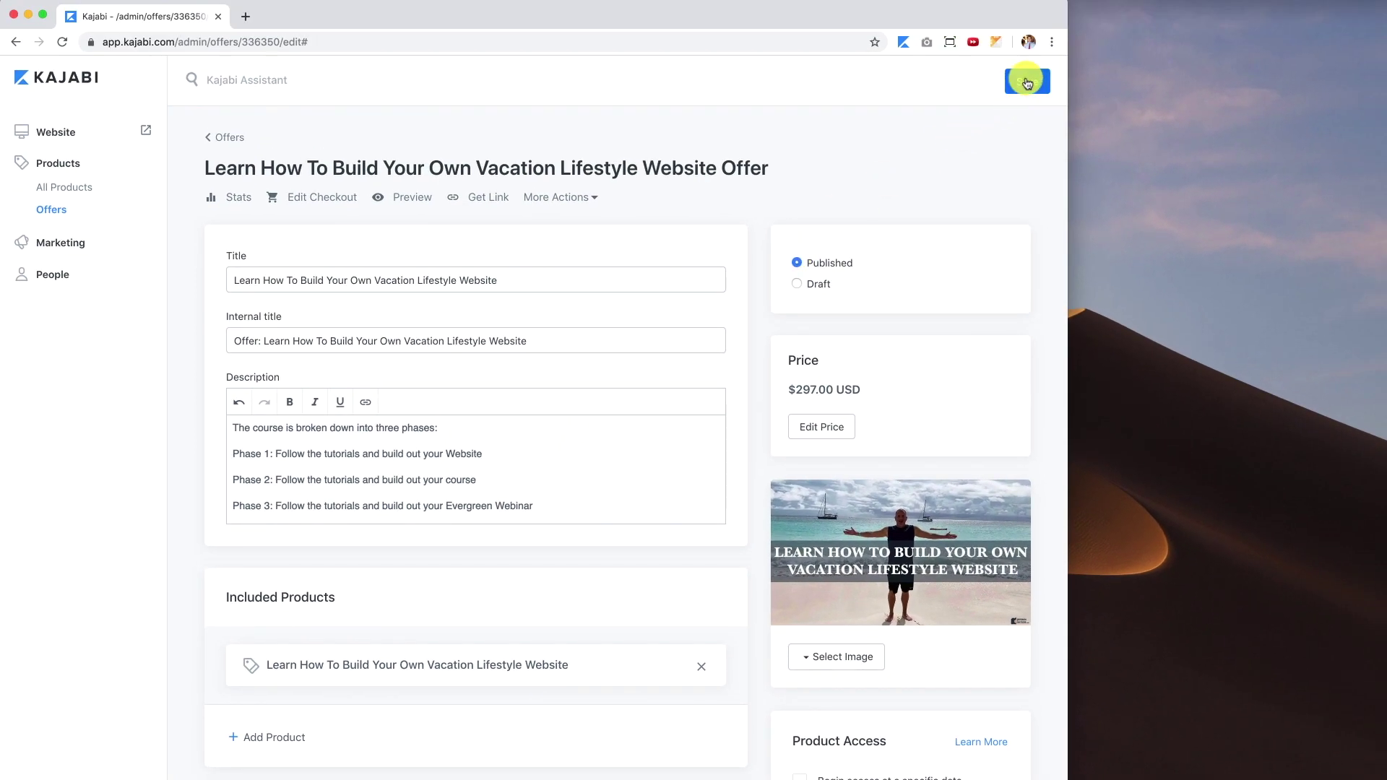
left_click(1026, 82)
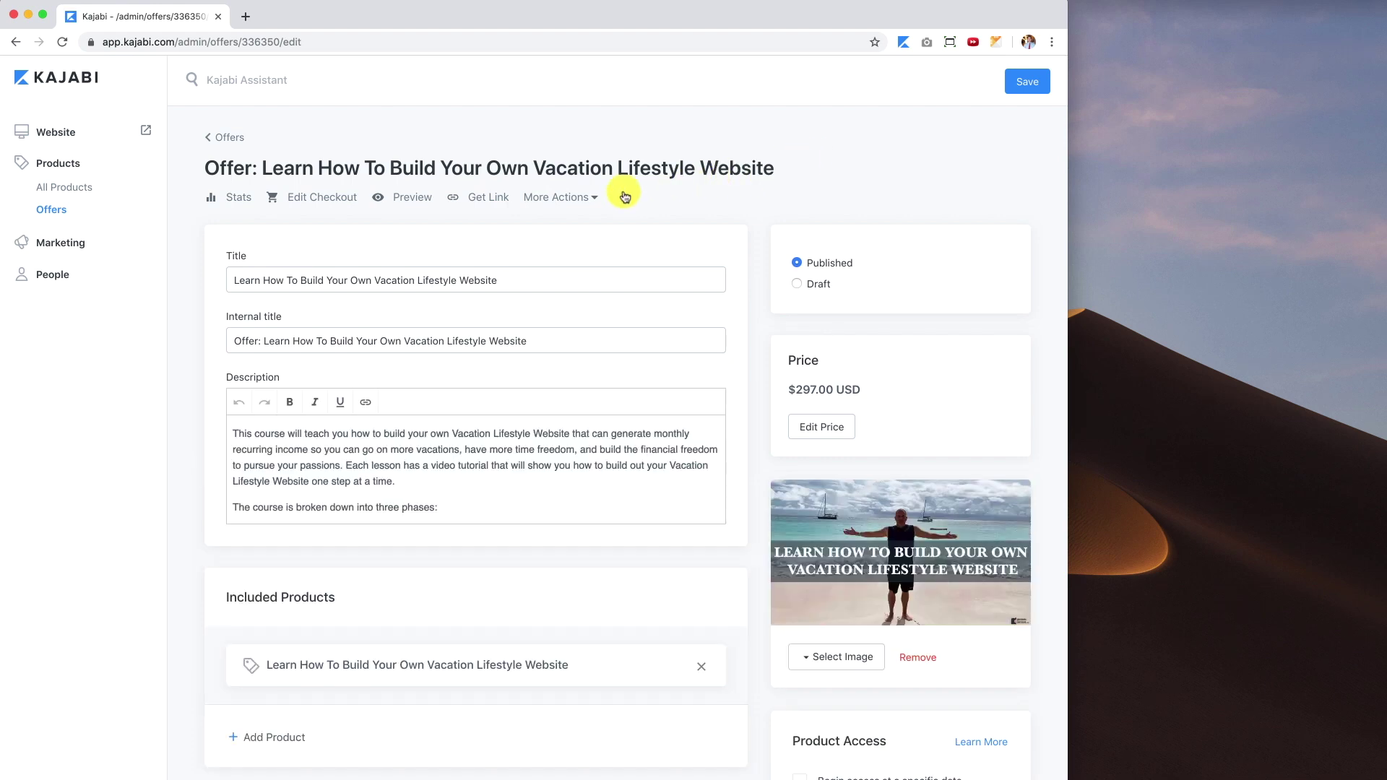
Preview the offer's checkout page in a new browser tab, and close it again.
right_click(409, 197)
left_click(424, 204)
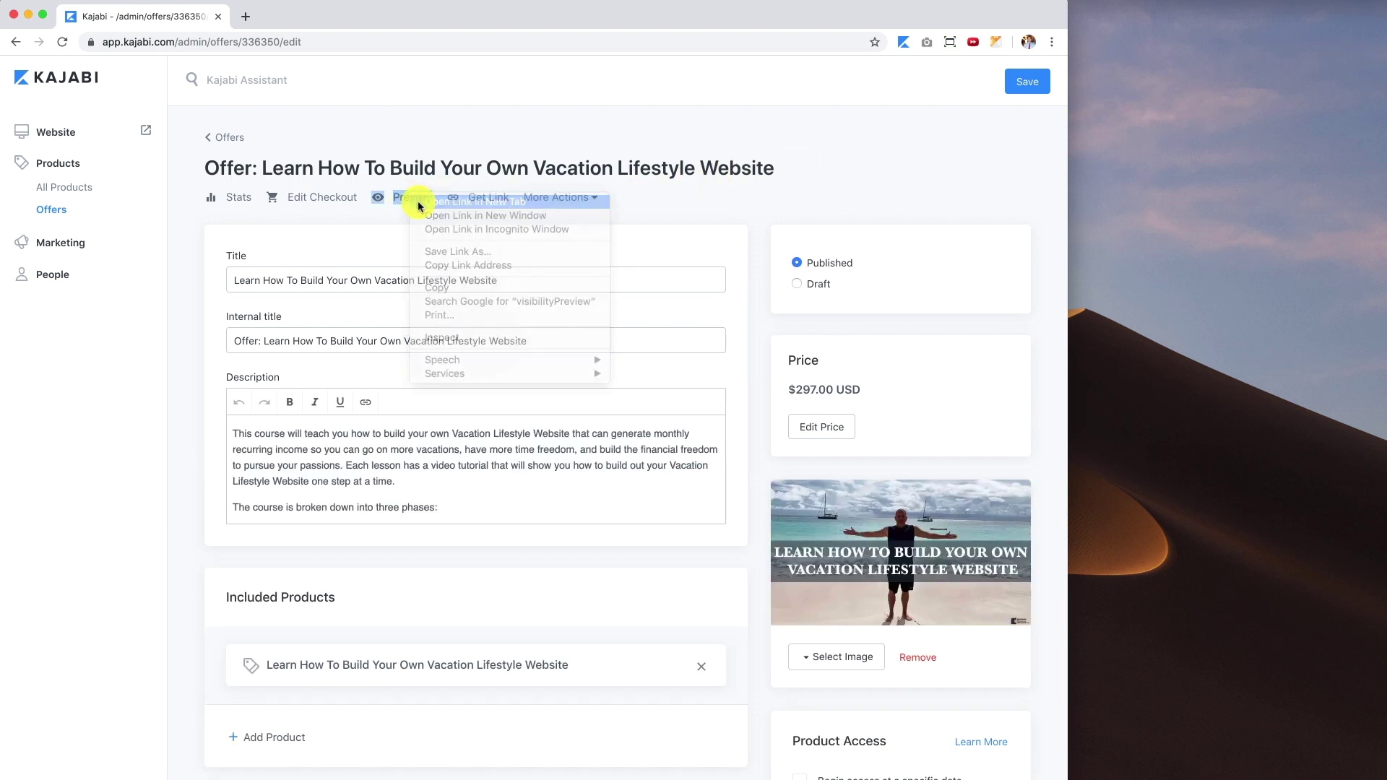
left_click(315, 18)
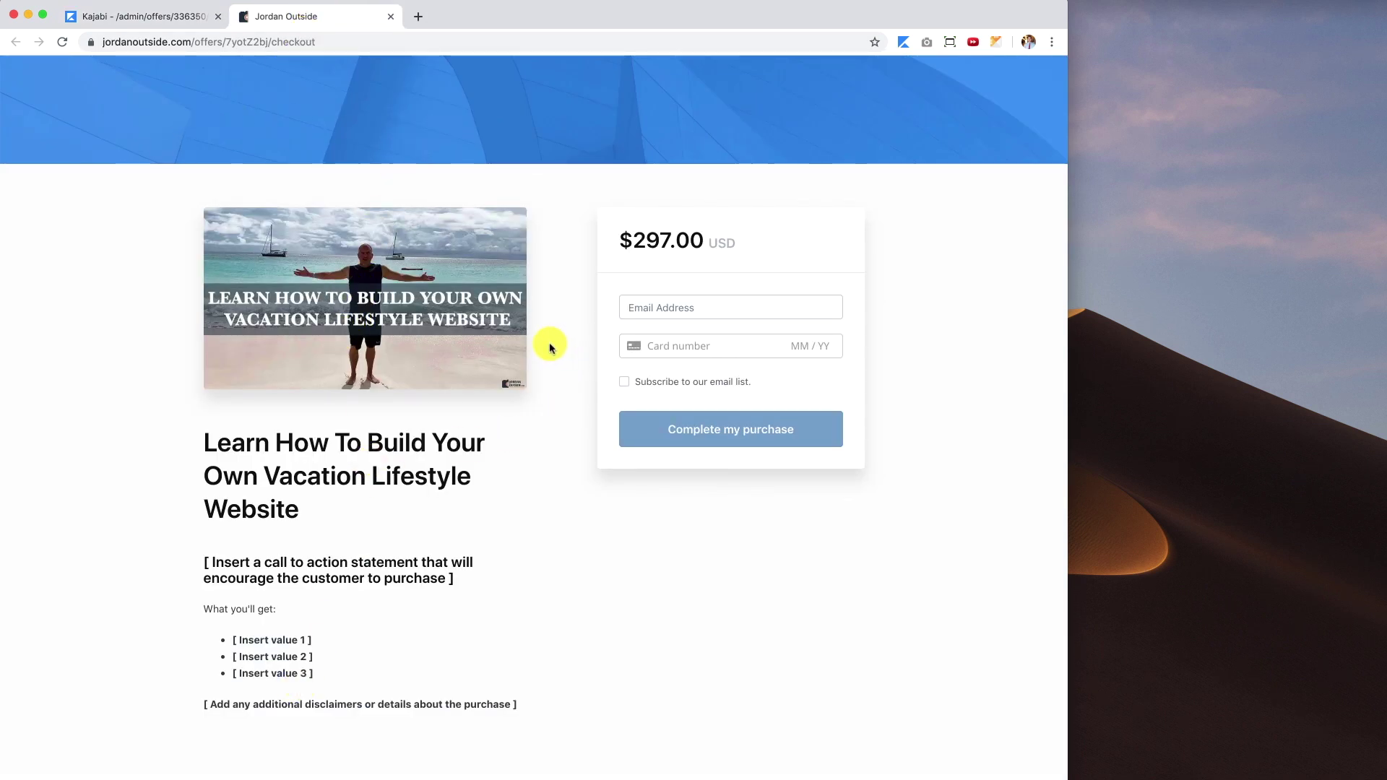
left_click(391, 18)
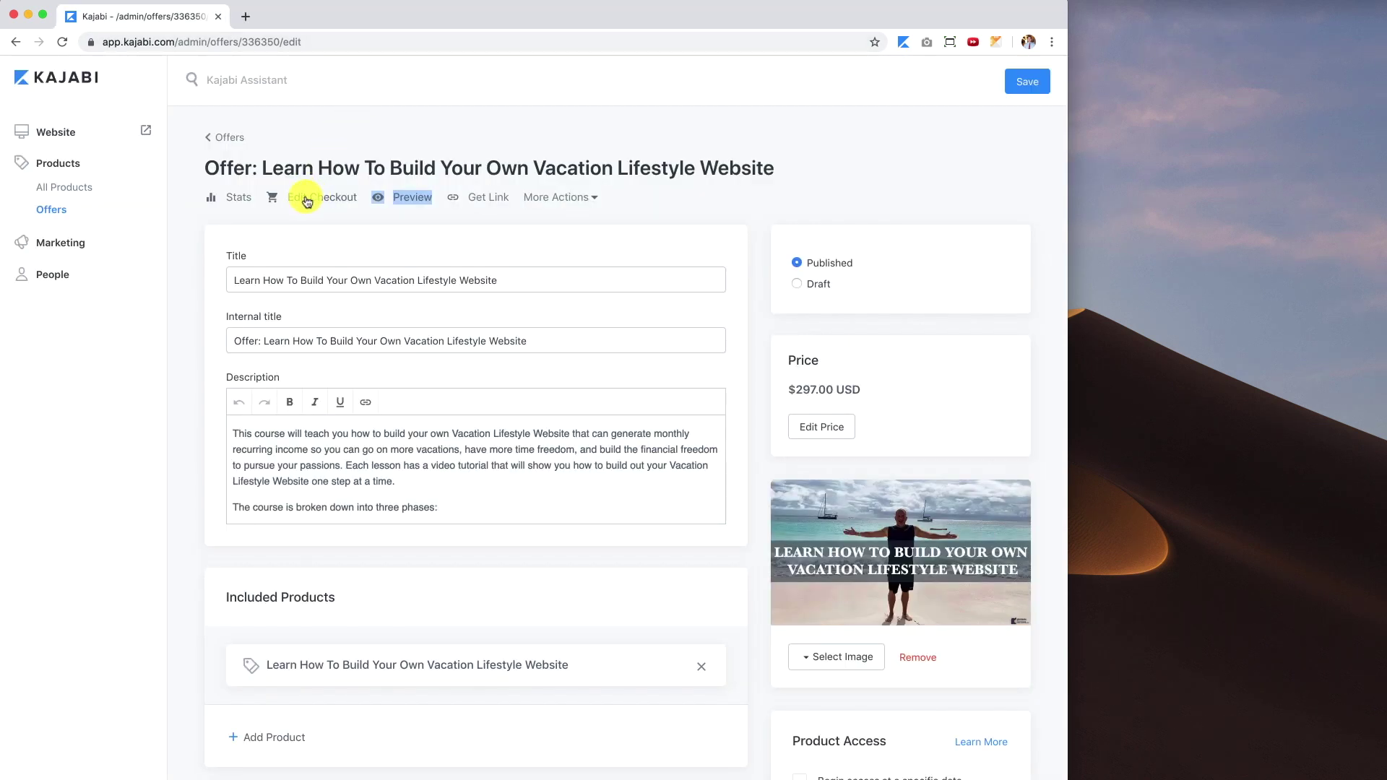
In the checkout page's offer details, add "Course: " to the beginning of the title and save.
left_click(307, 202)
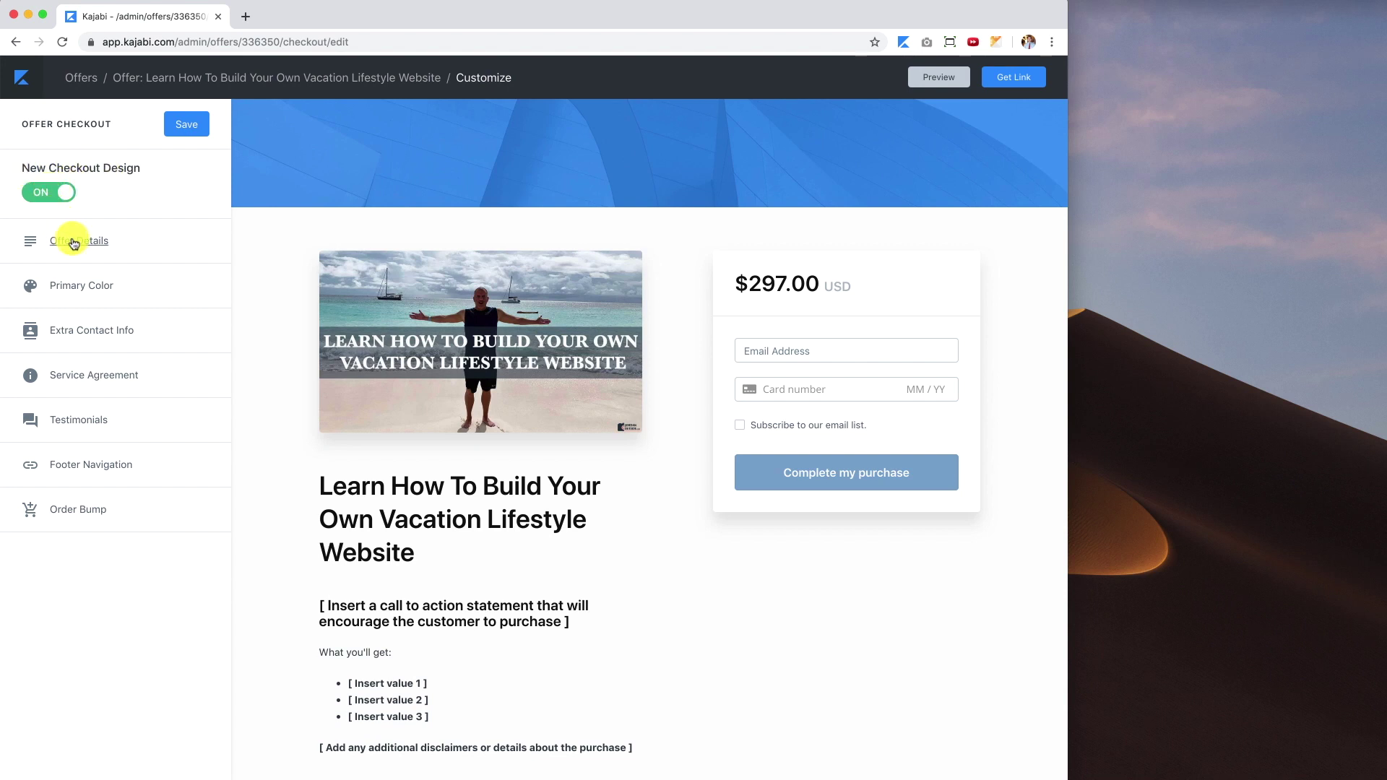
left_click(74, 242)
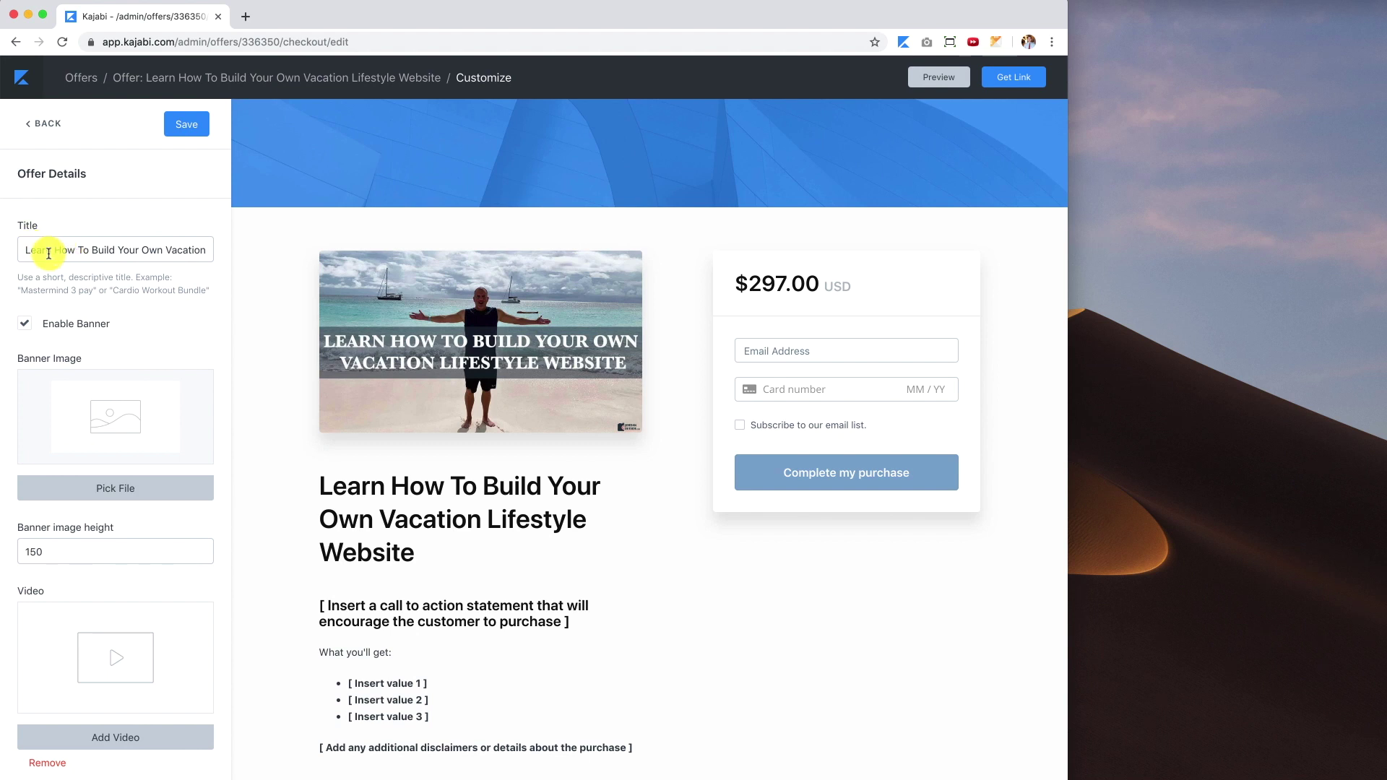
triple_click(50, 251)
key("Left")
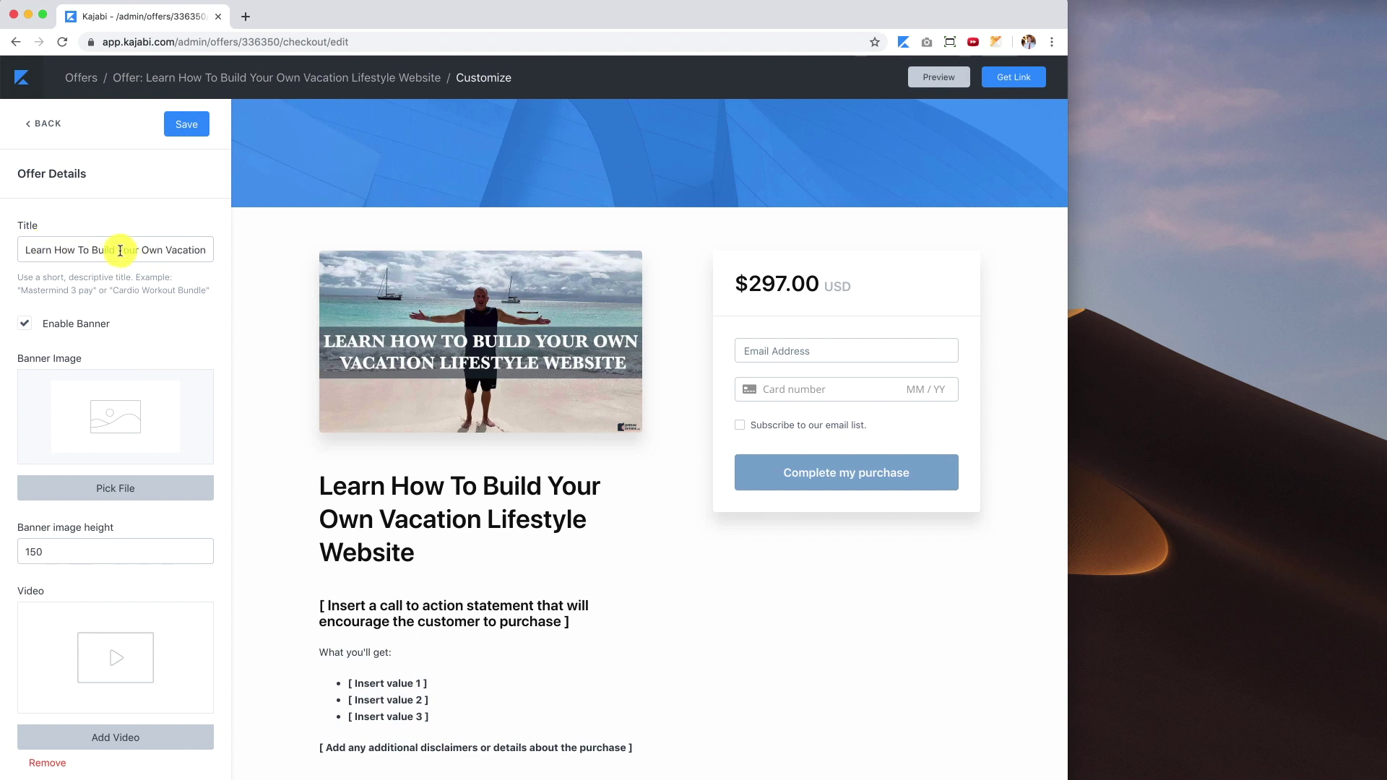
left_click(23, 249)
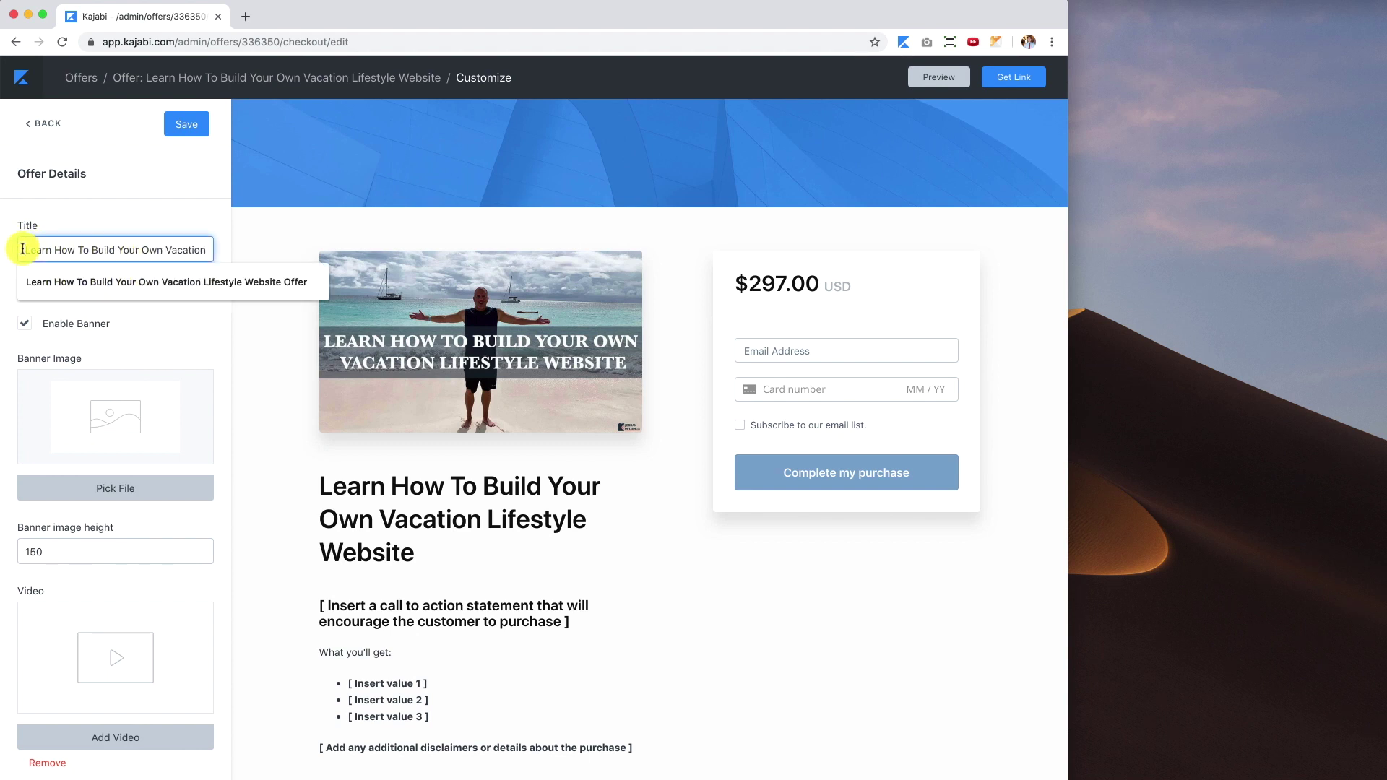
type("Course:")
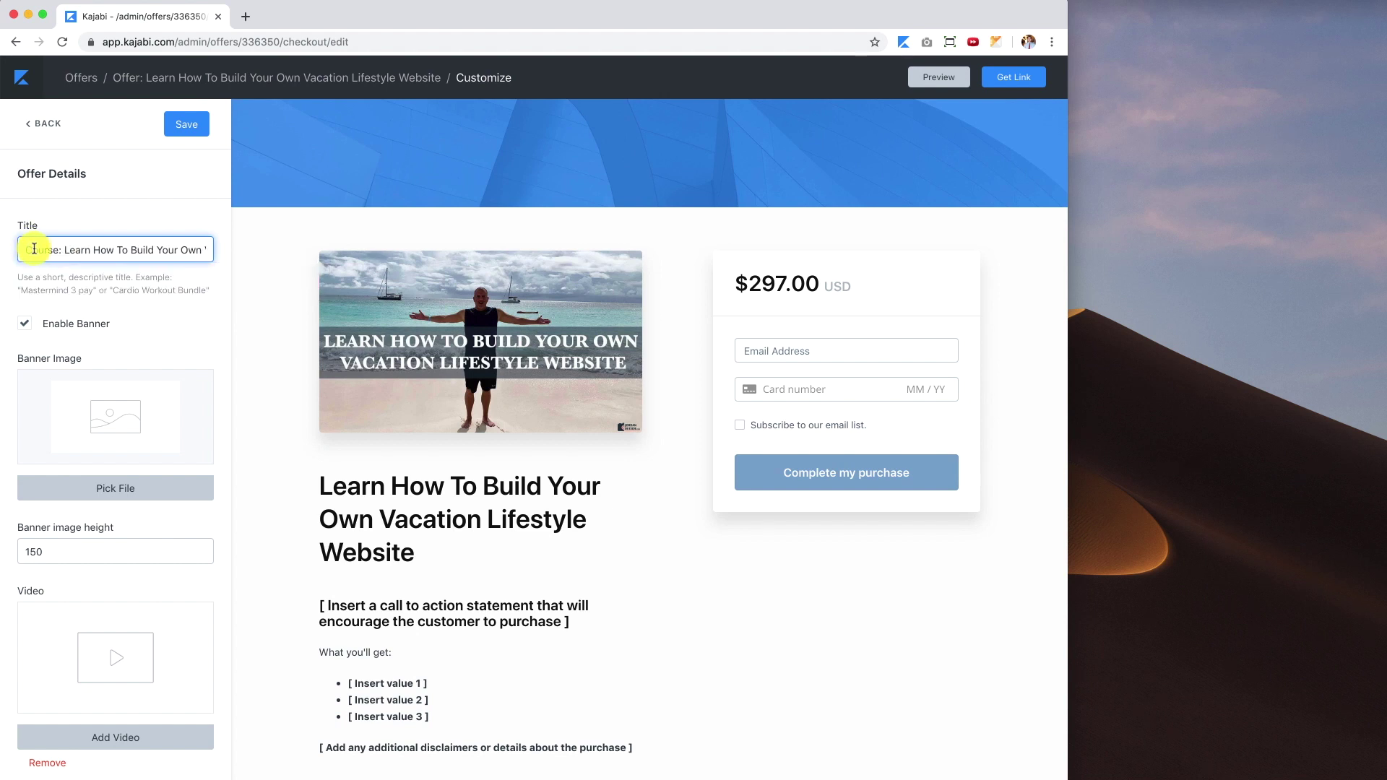
key("End")
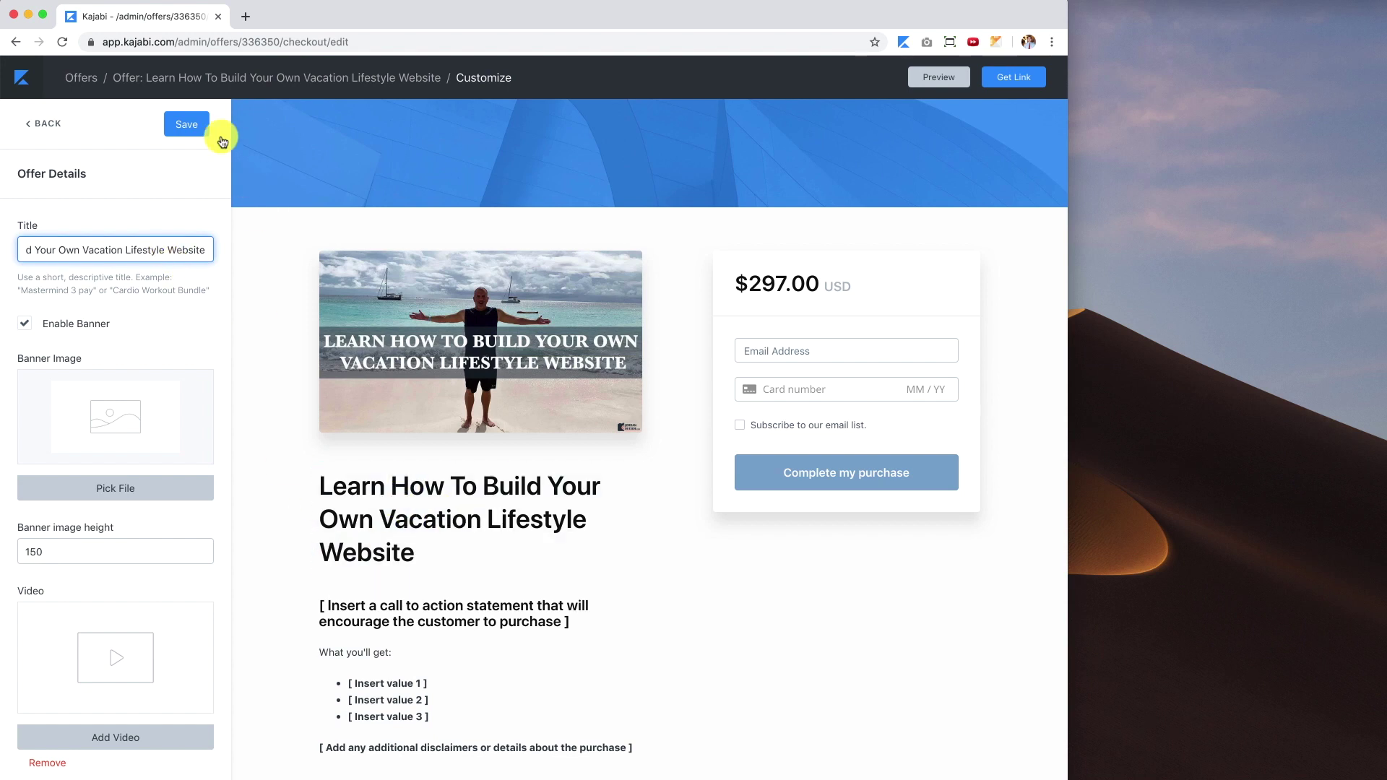
left_click(179, 126)
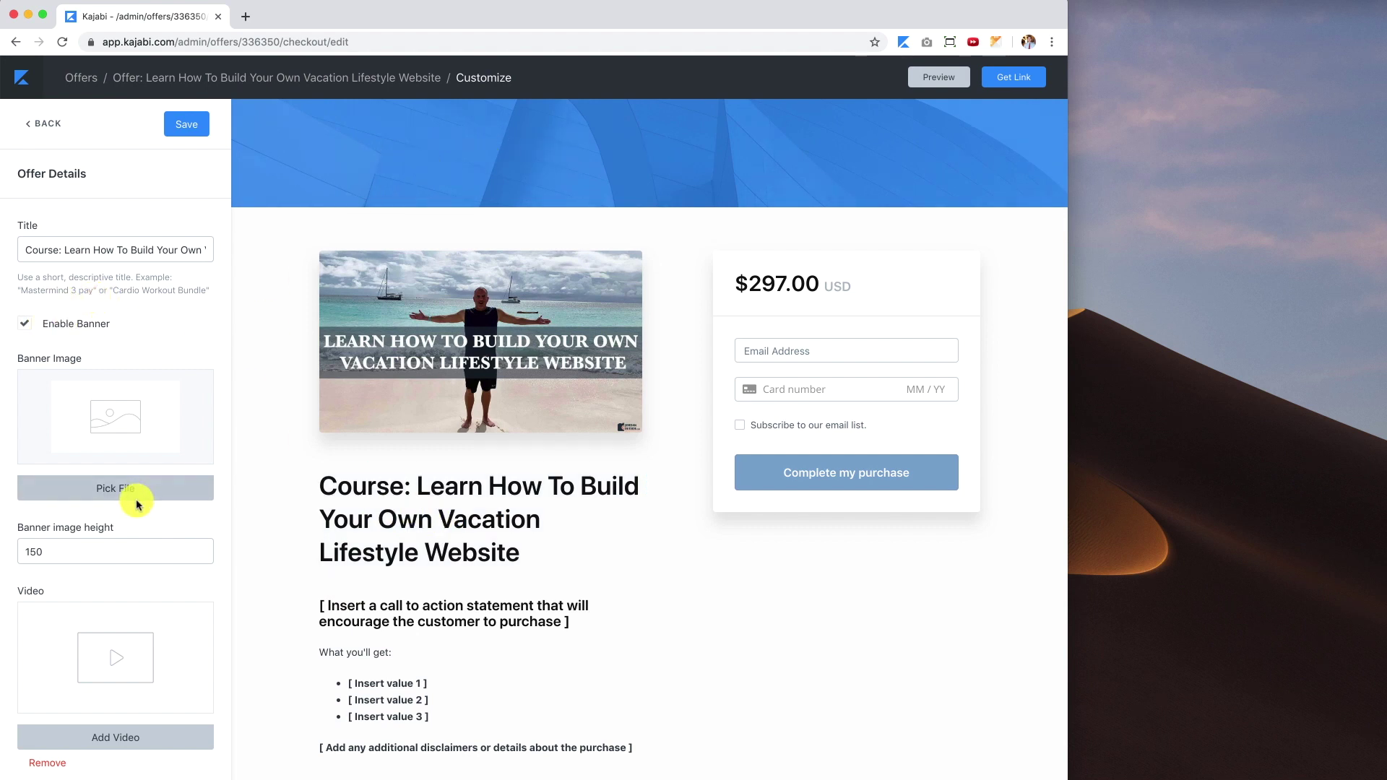
Upload whitesandbackground.jpg from the Desktop as the checkout page's banner image and save.
left_click(117, 490)
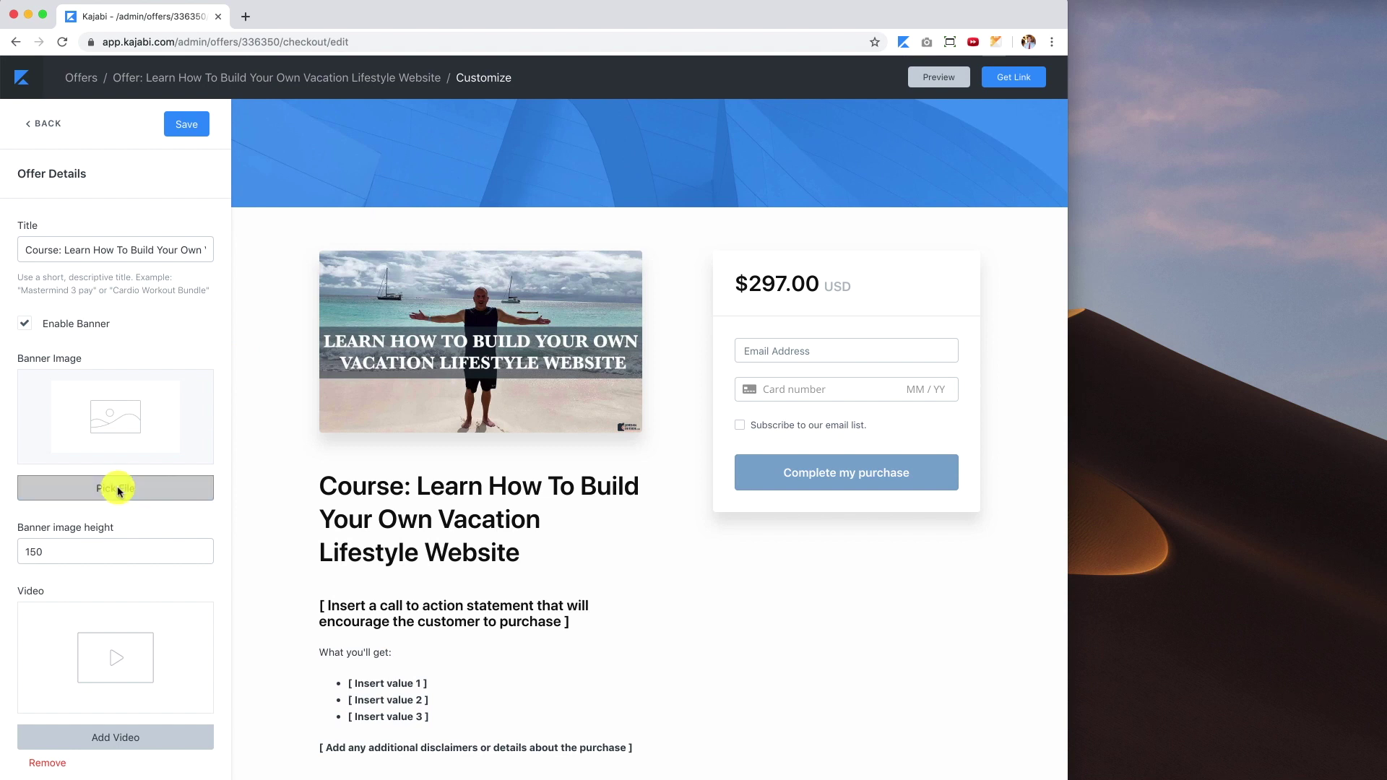
left_click(607, 542)
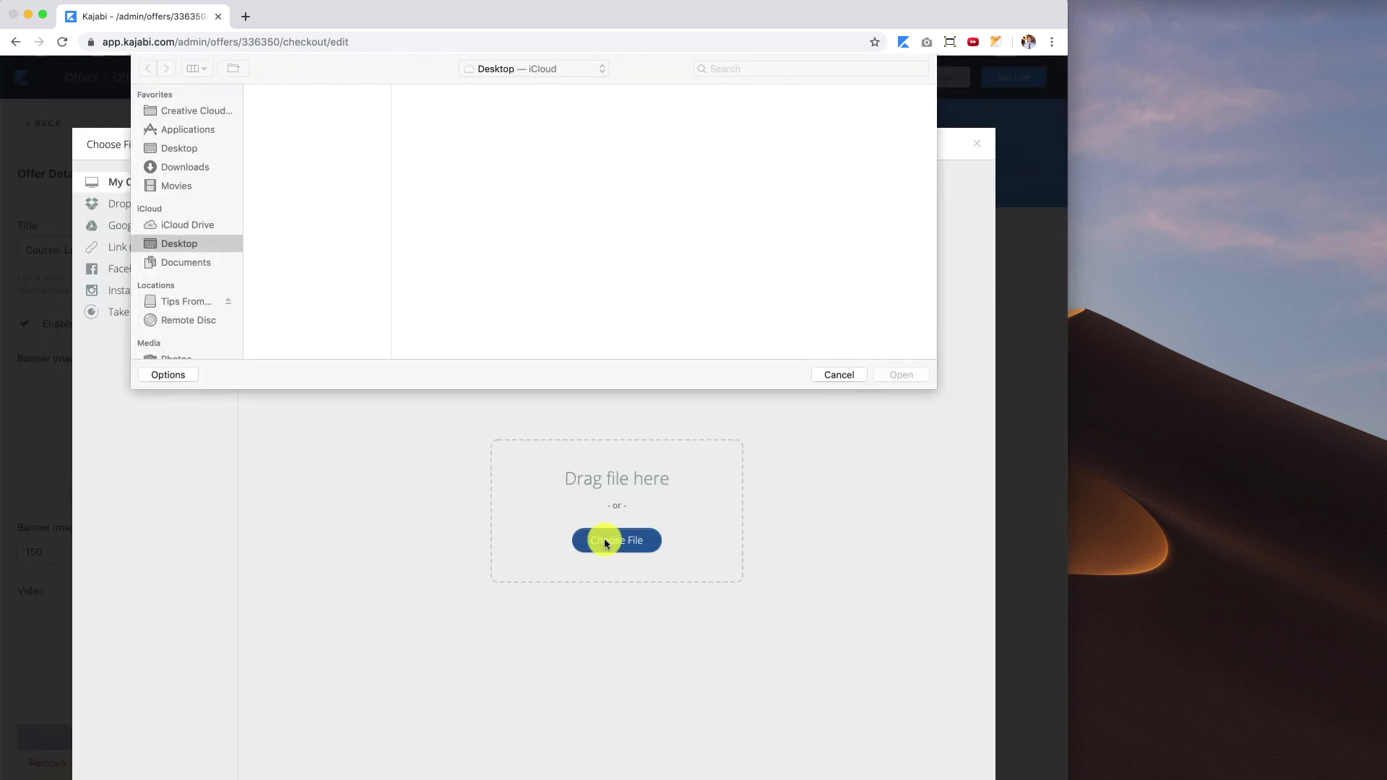
left_click(310, 329)
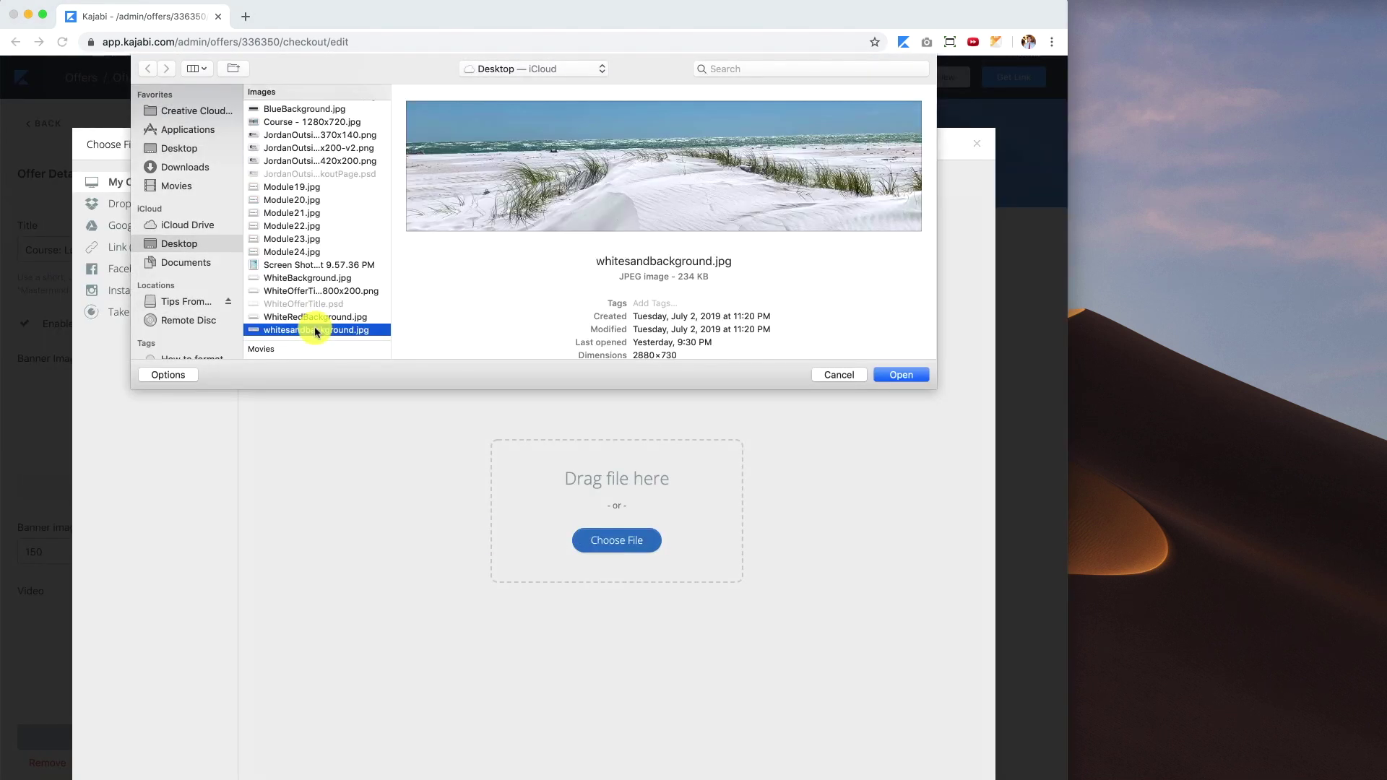
left_click(899, 375)
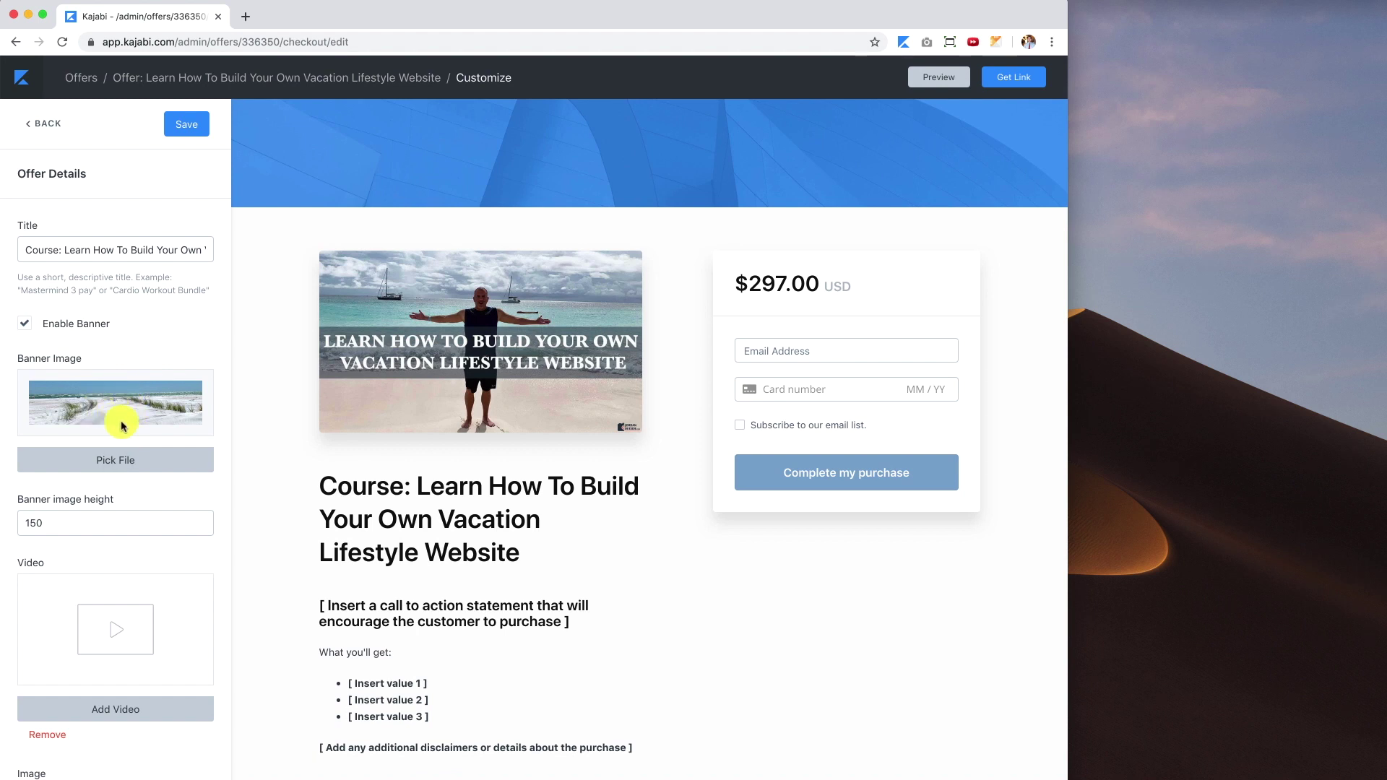
left_click(192, 124)
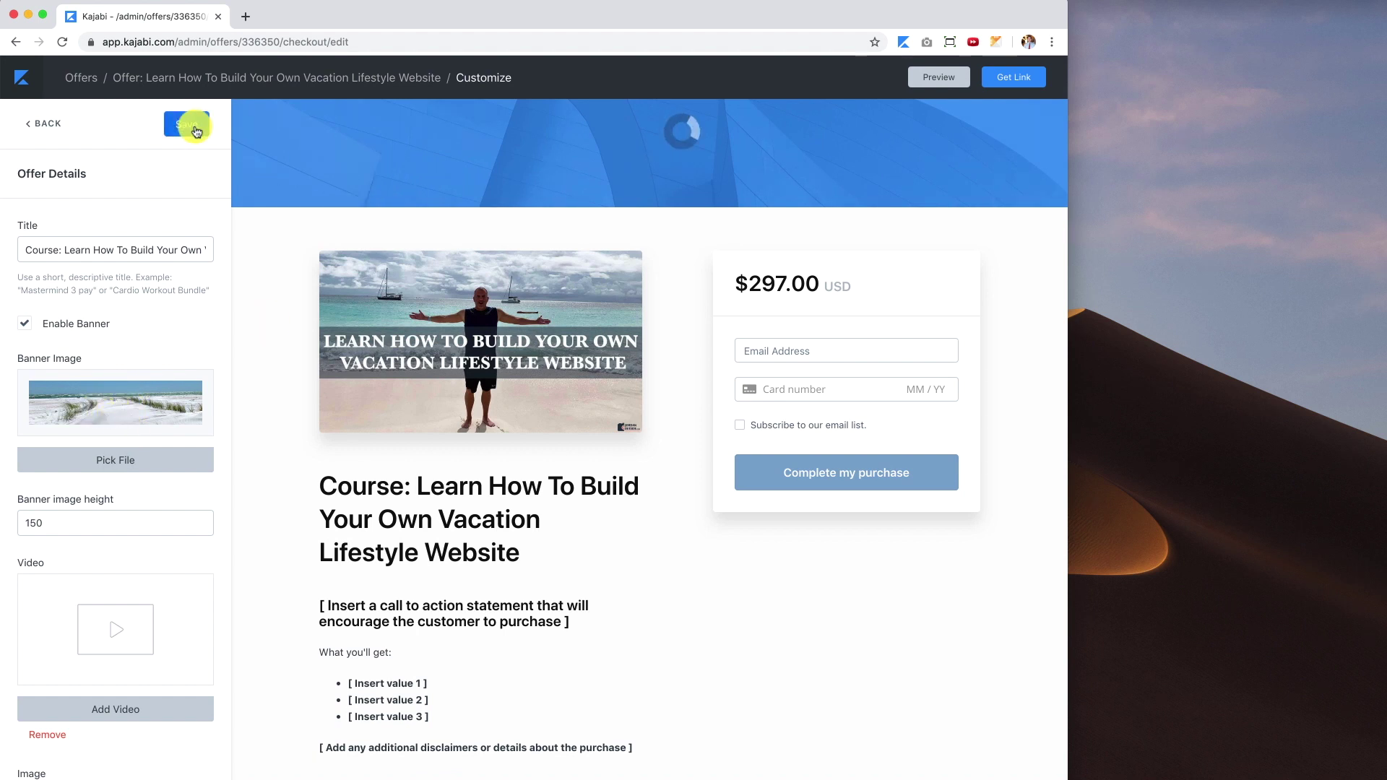
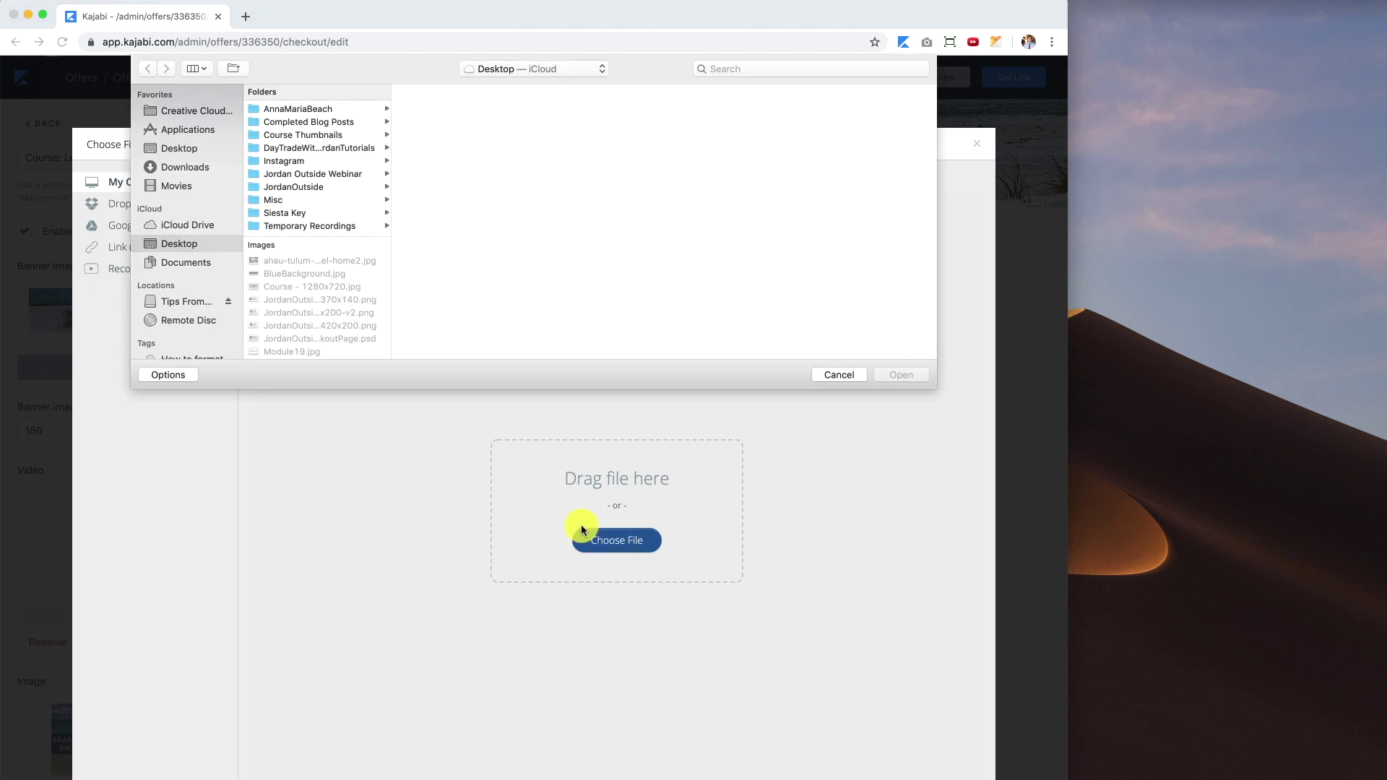
Upload Checkout.mp4 from the Desktop as the checkout page's video and save.
scroll(336, 270, "down", 10)
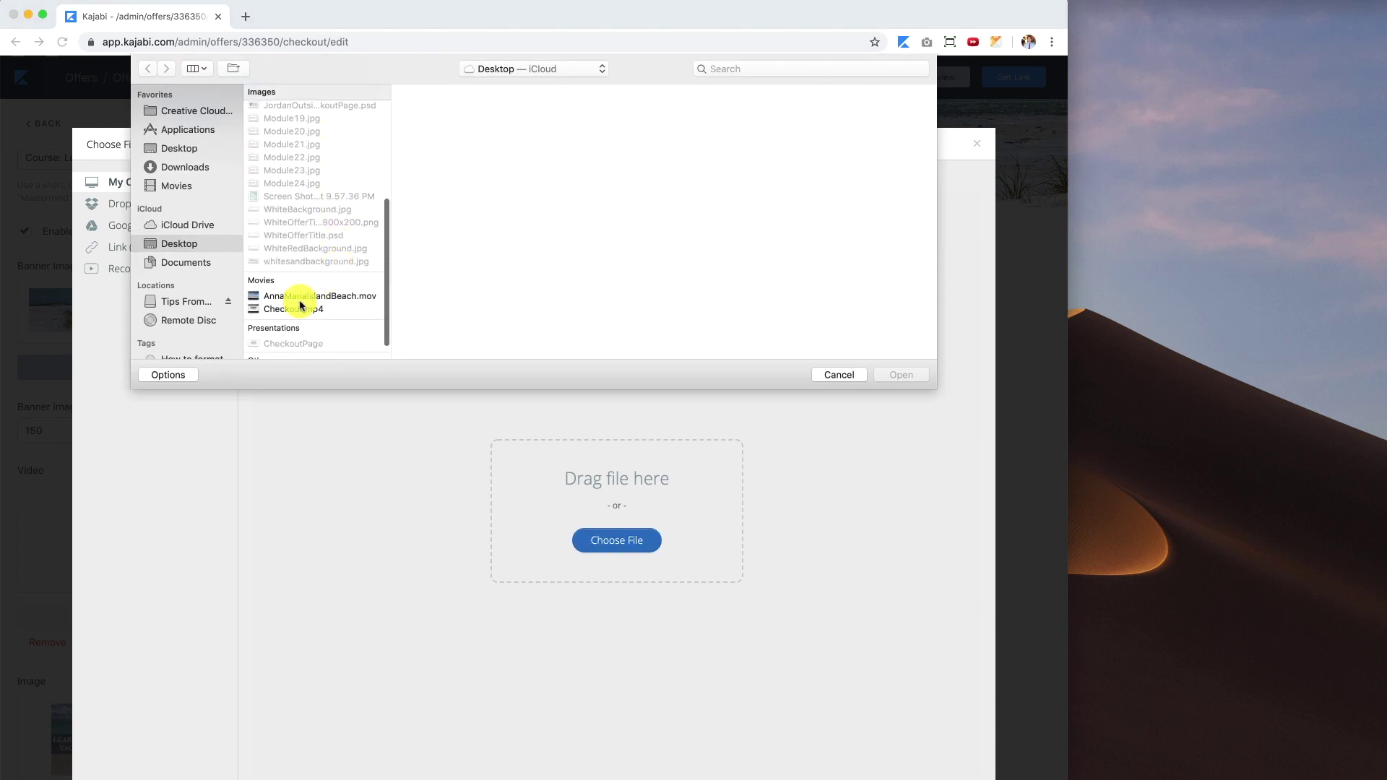
left_click(291, 308)
left_click(908, 382)
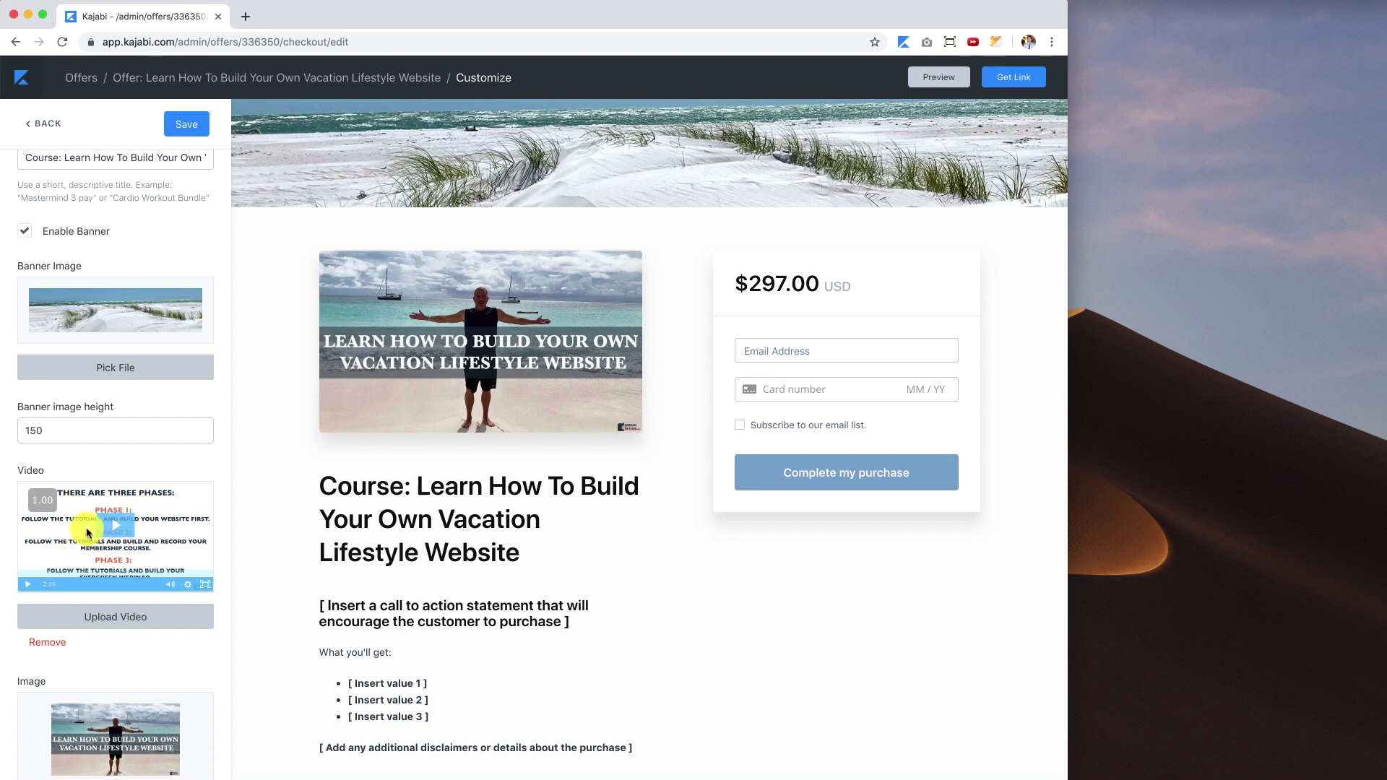
left_click(187, 125)
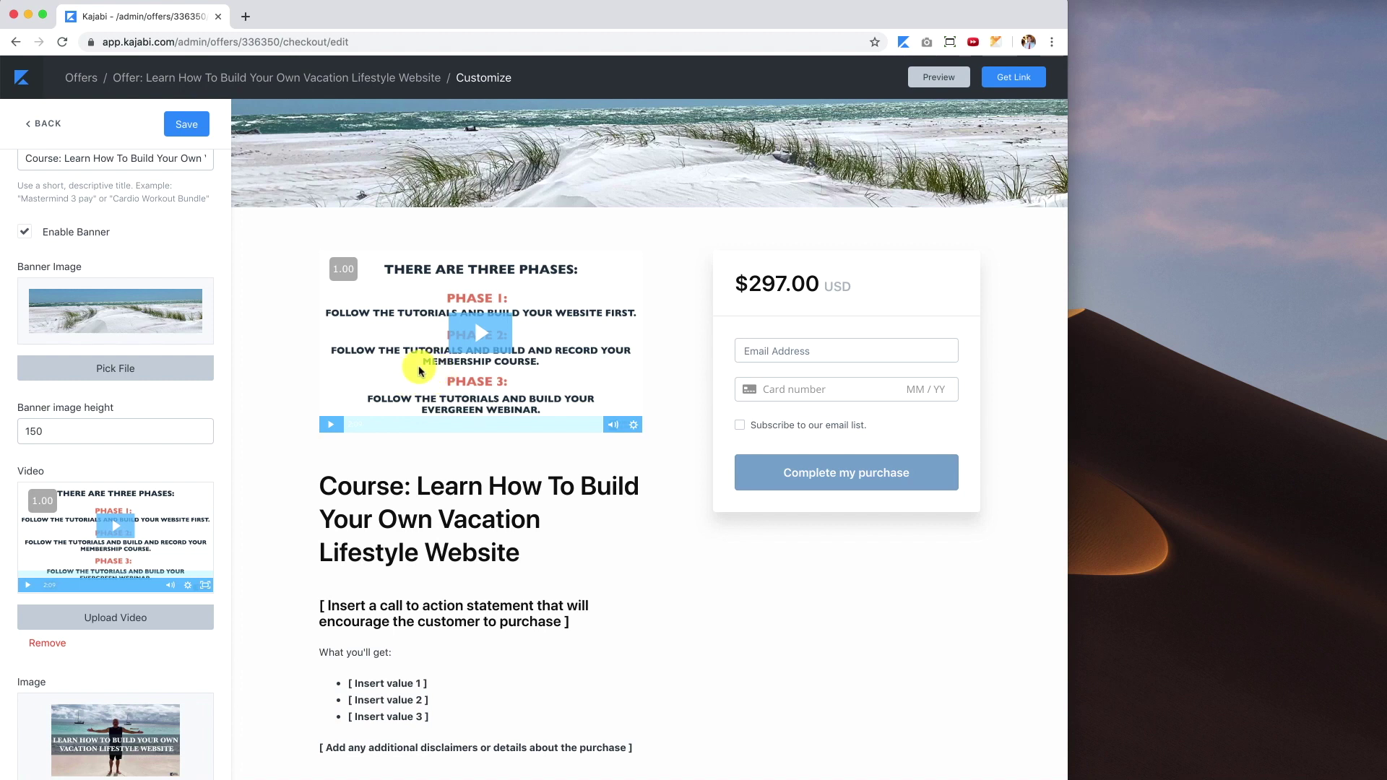
Upload JordanOutsideLogo-CheckoutPage-420x200-v2.png from the Desktop as the checkout page's logo image and save.
scroll(130, 448, "down", 5)
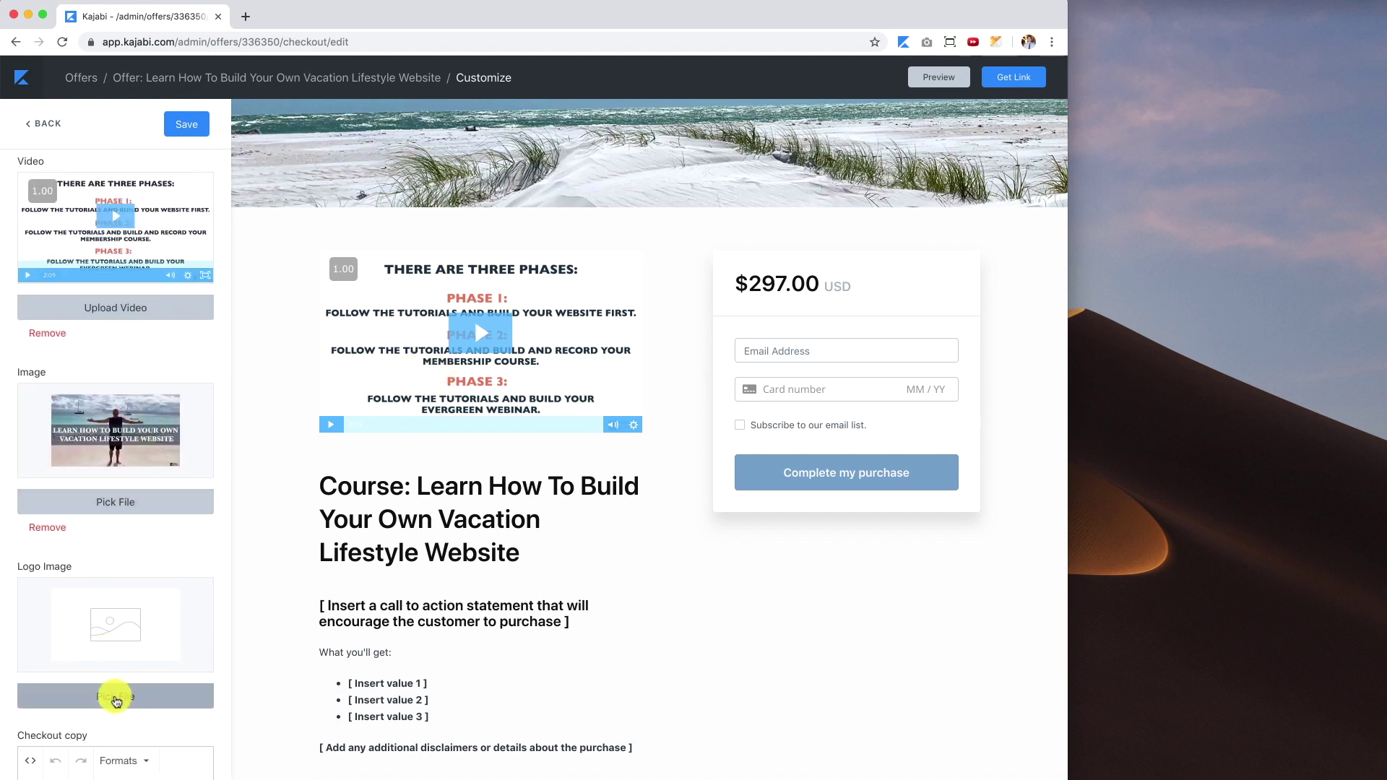
left_click(115, 697)
left_click(617, 541)
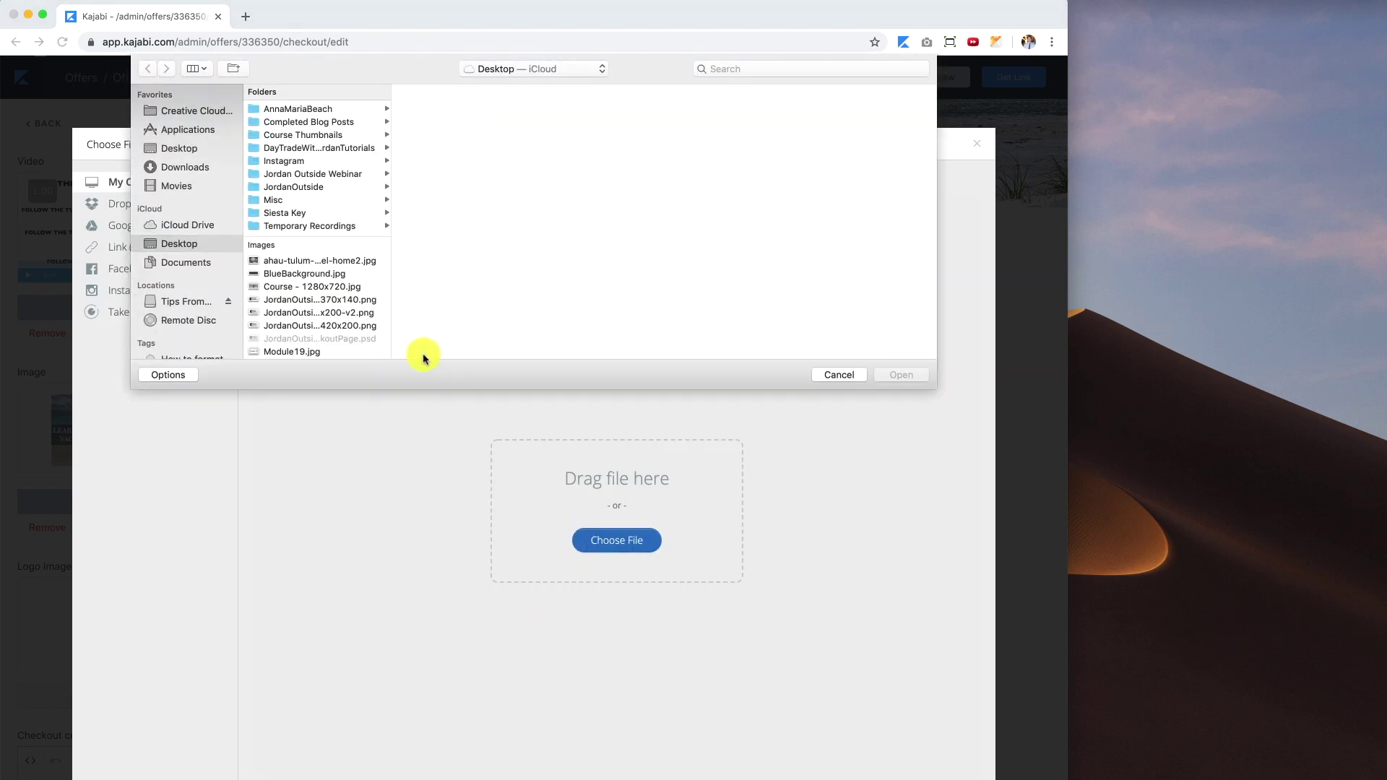
left_click(334, 313)
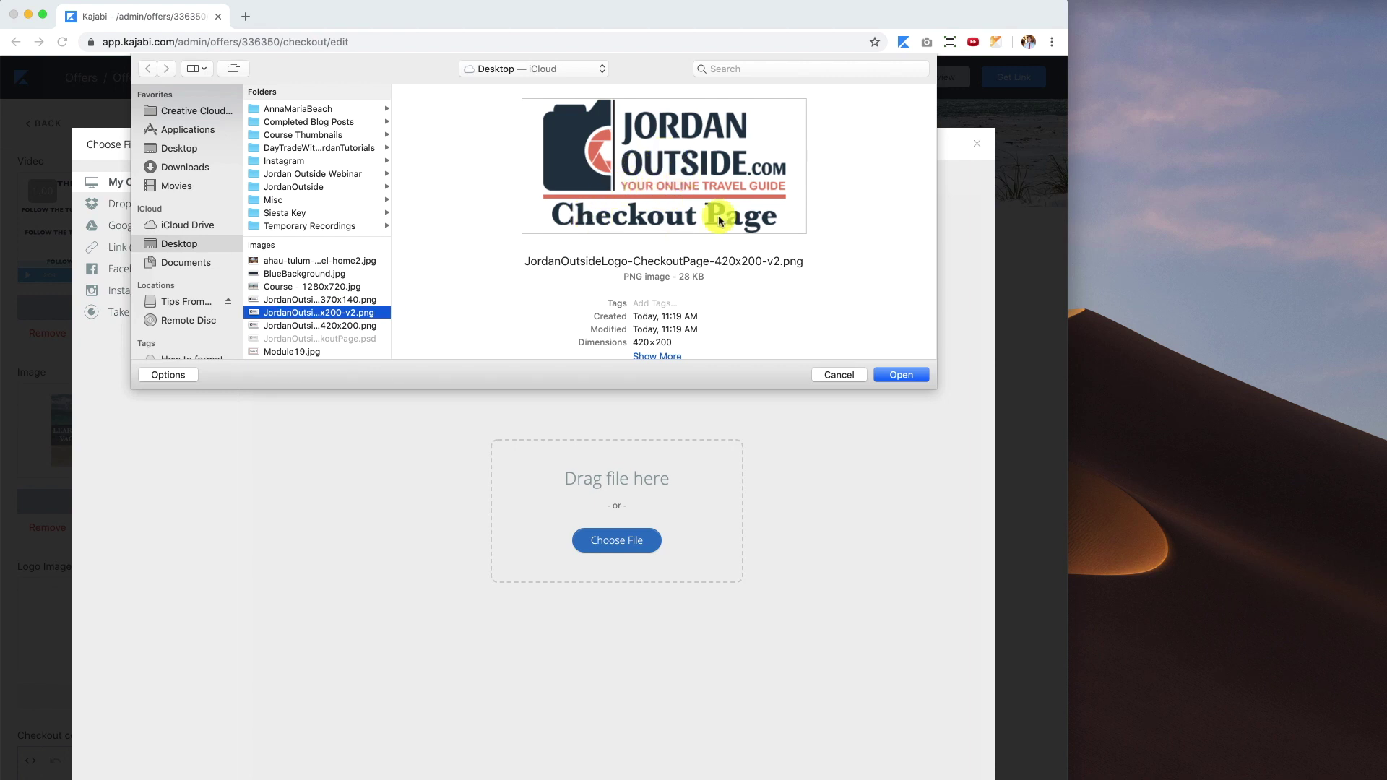
left_click(910, 381)
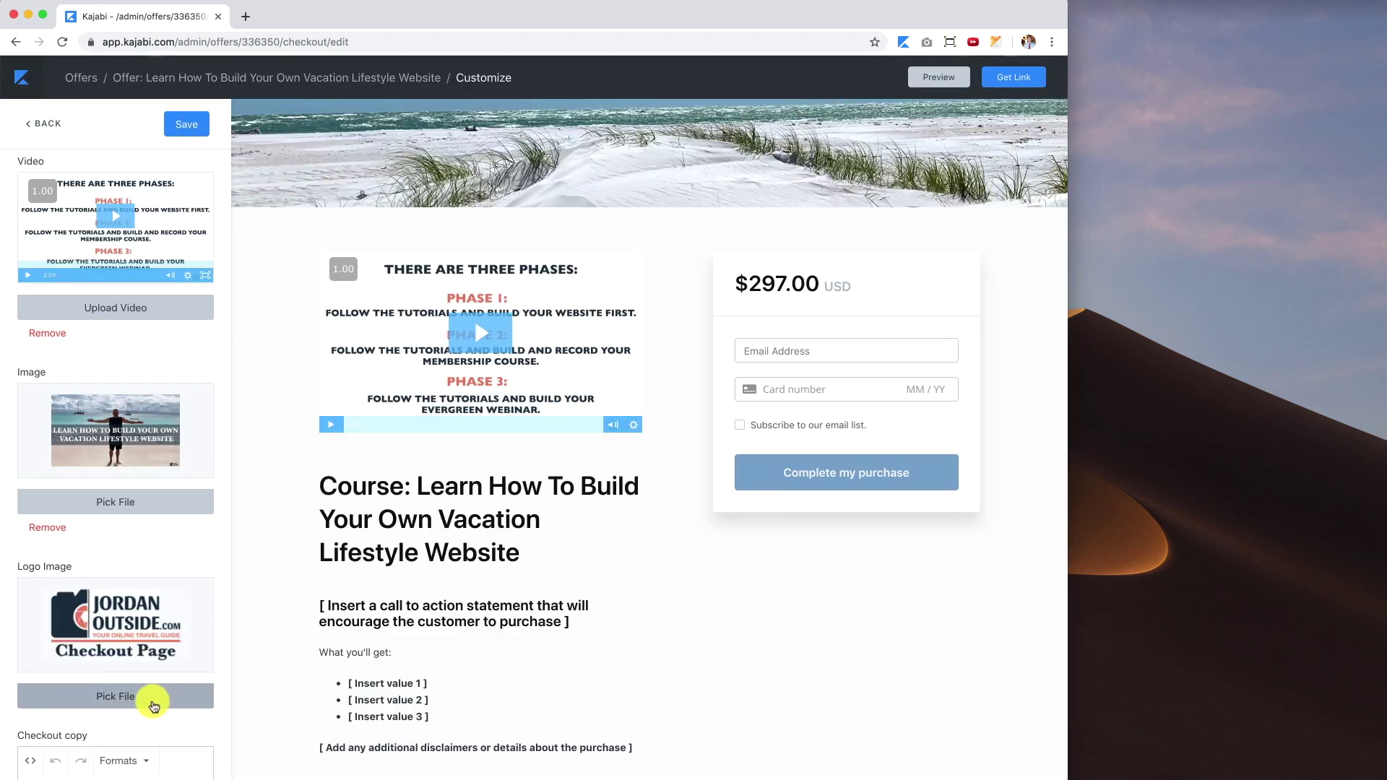
left_click(186, 126)
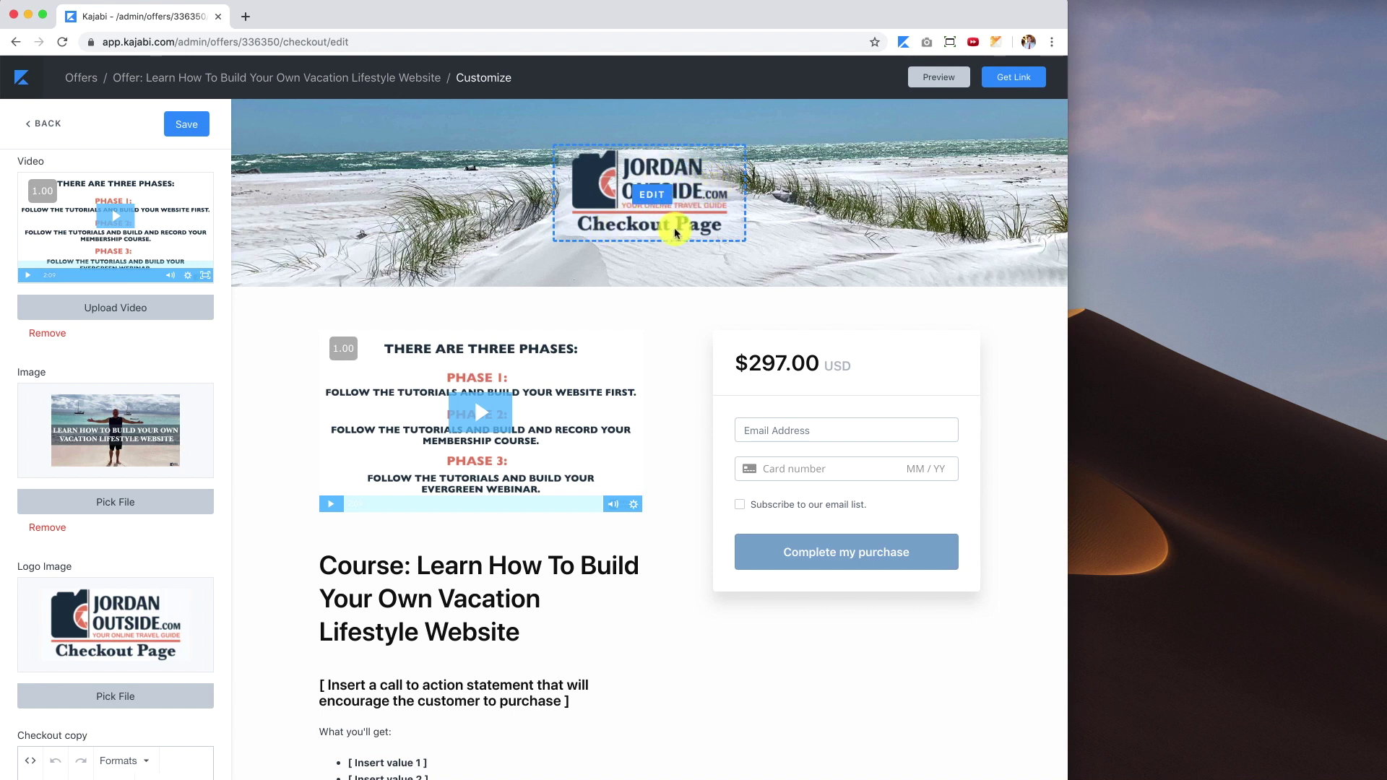
Replace all the placeholder checkout copy with the copied course text starting "You're here because you want to go on more vacations" and save.
scroll(117, 595, "down", 3)
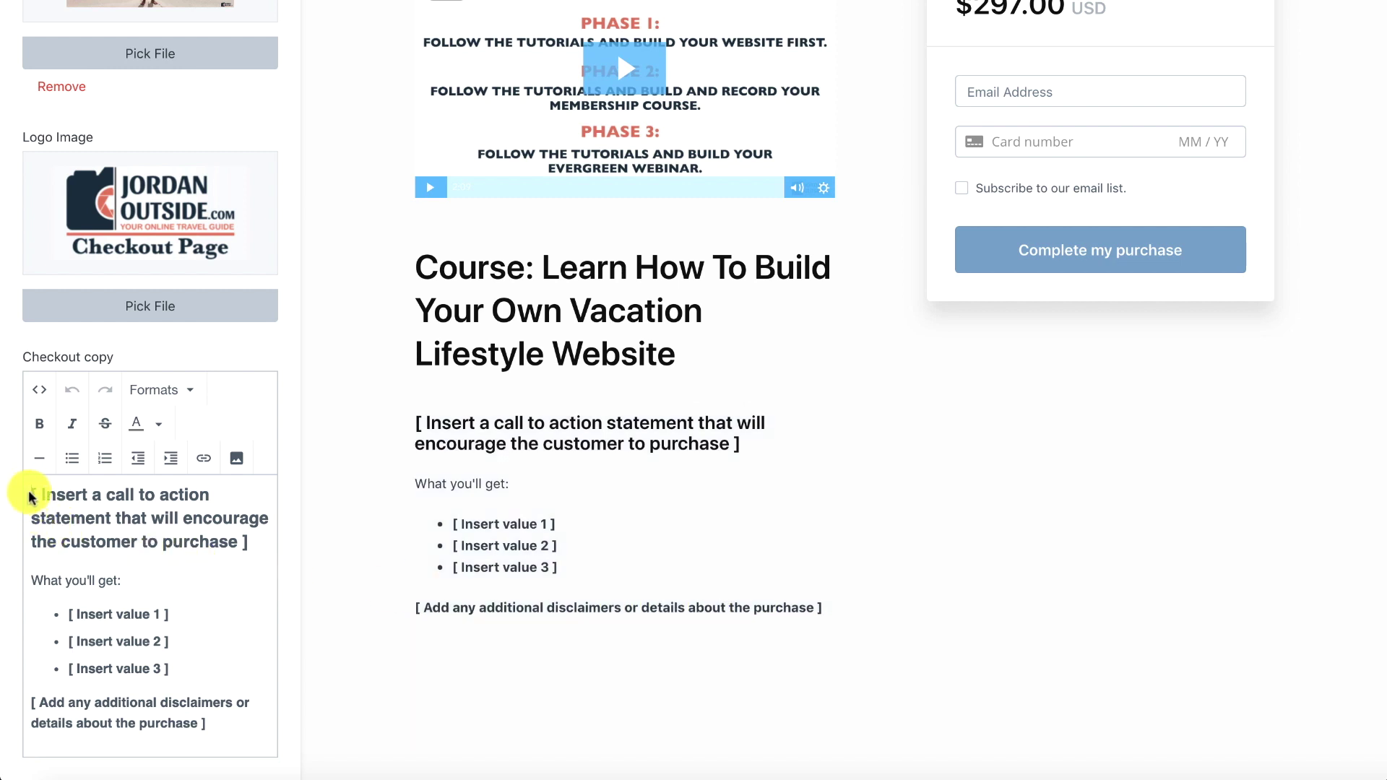
left_click_drag(31, 494, 216, 763)
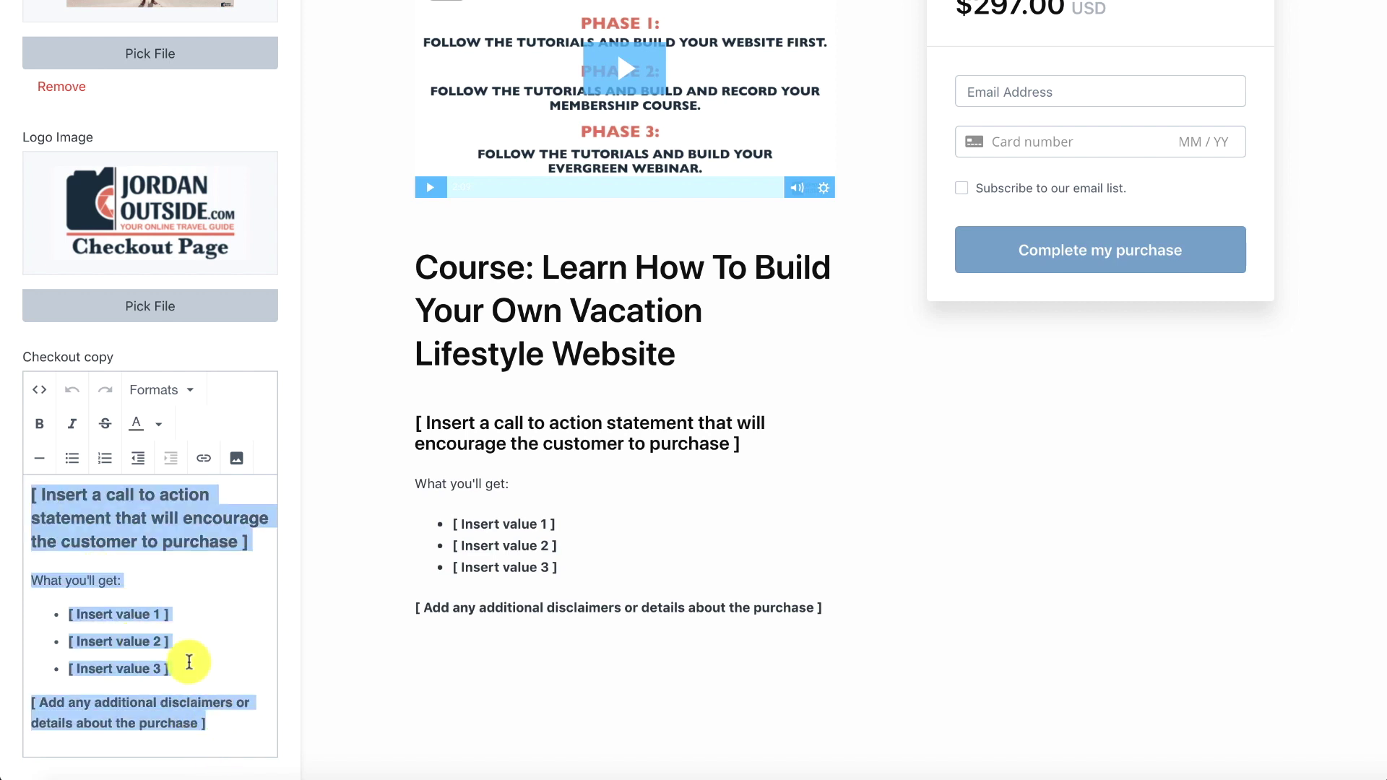
key("super+v")
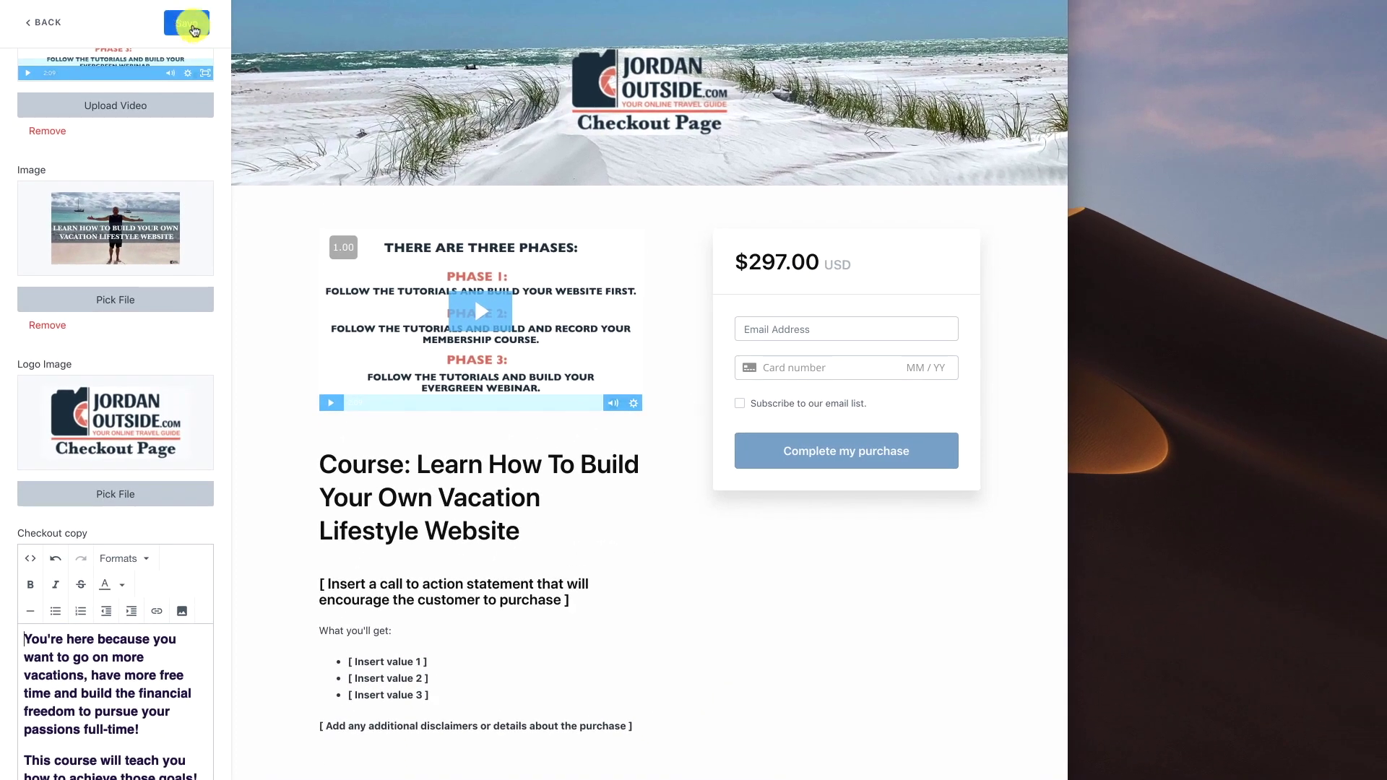
left_click(190, 24)
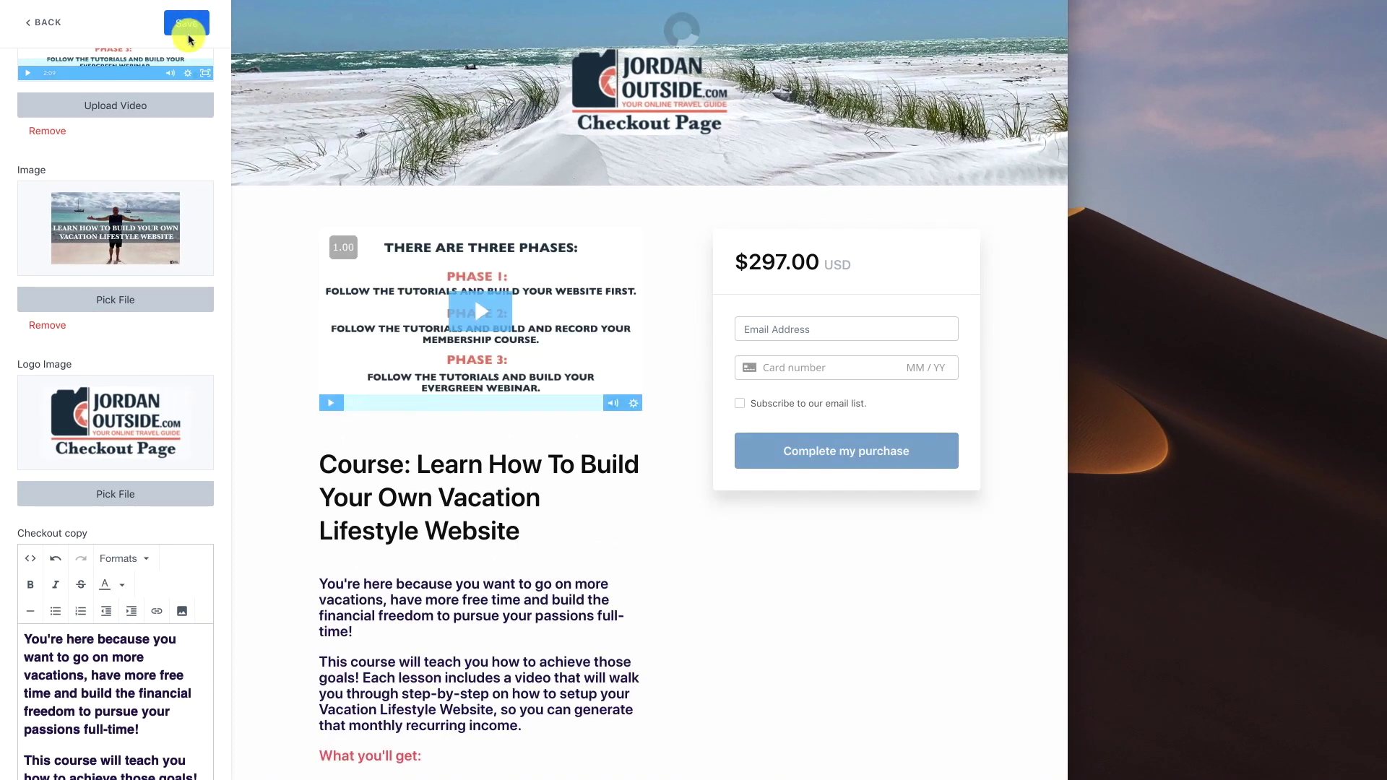
scroll(361, 526, "down", 5)
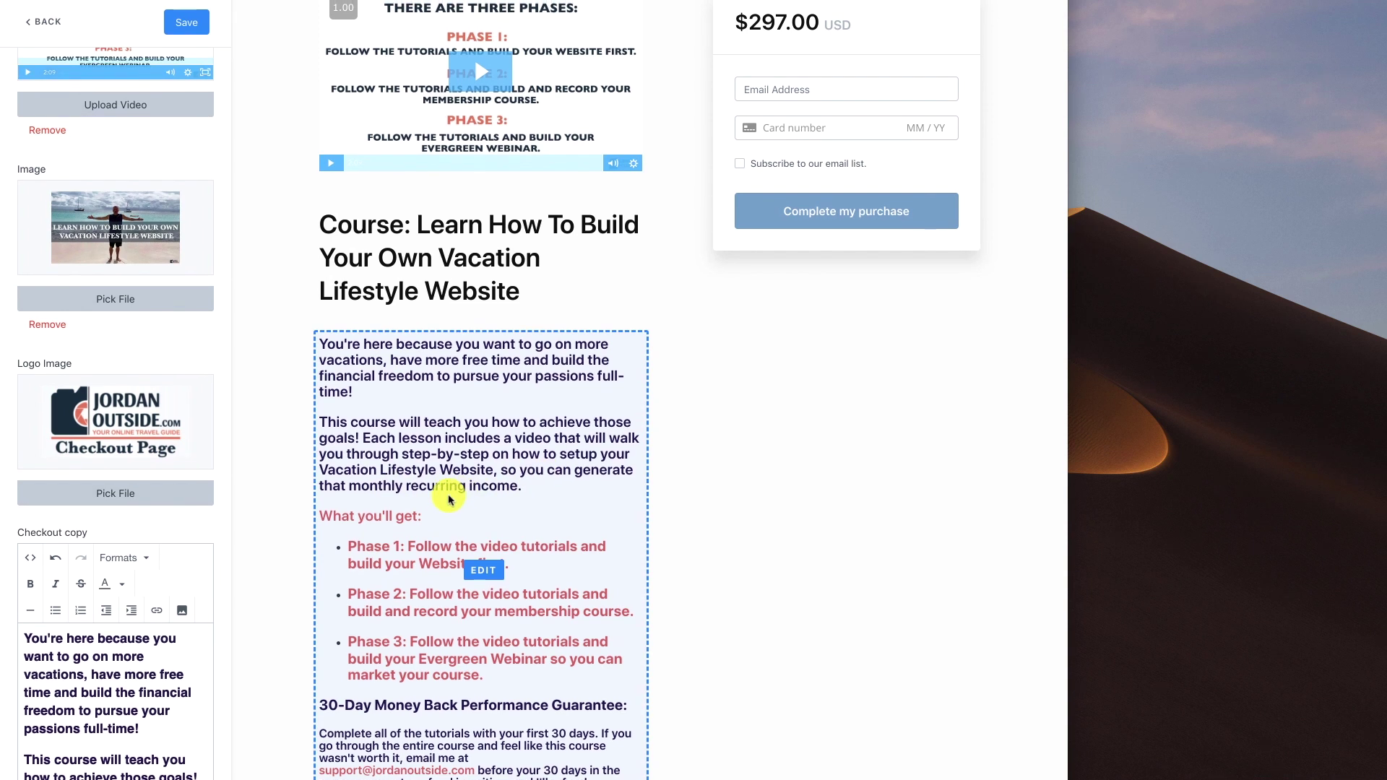
left_click(361, 571)
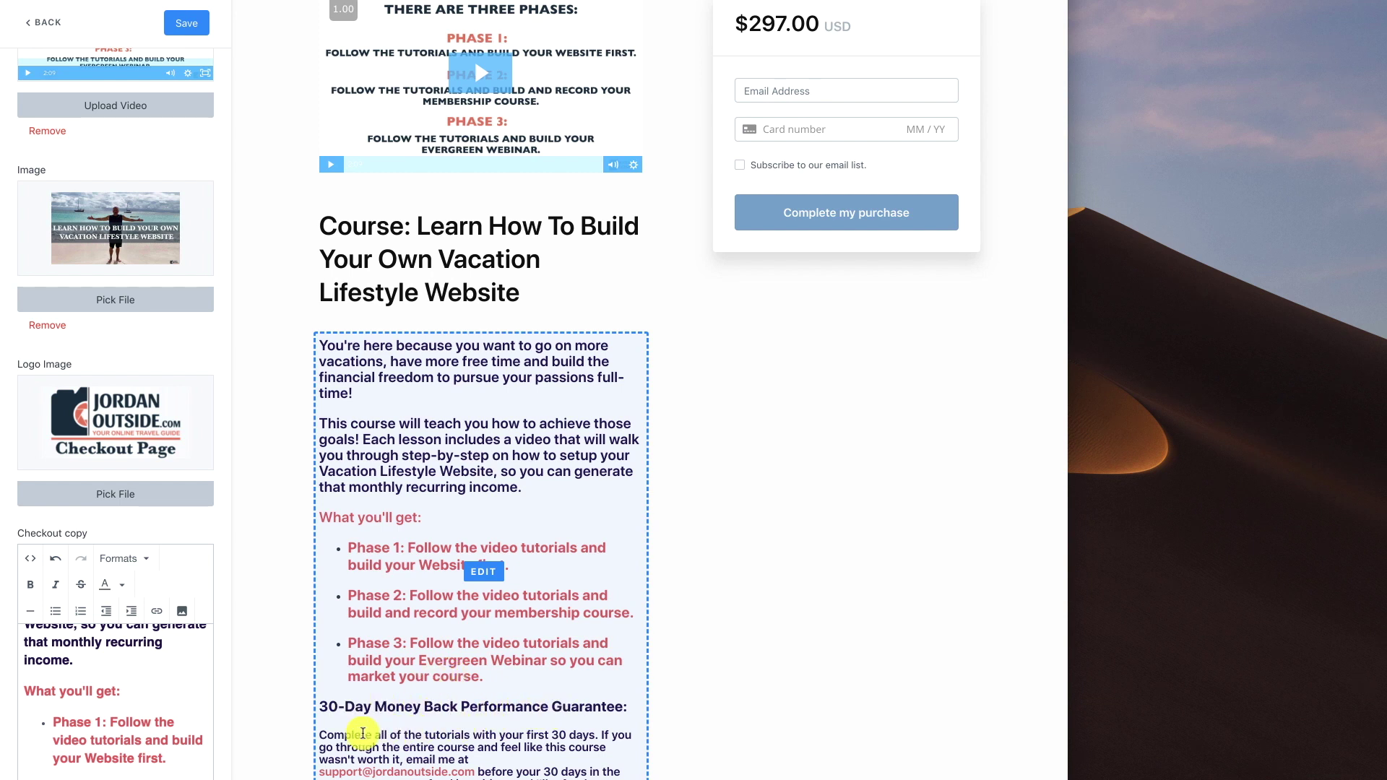
scroll(397, 726, "down", 2)
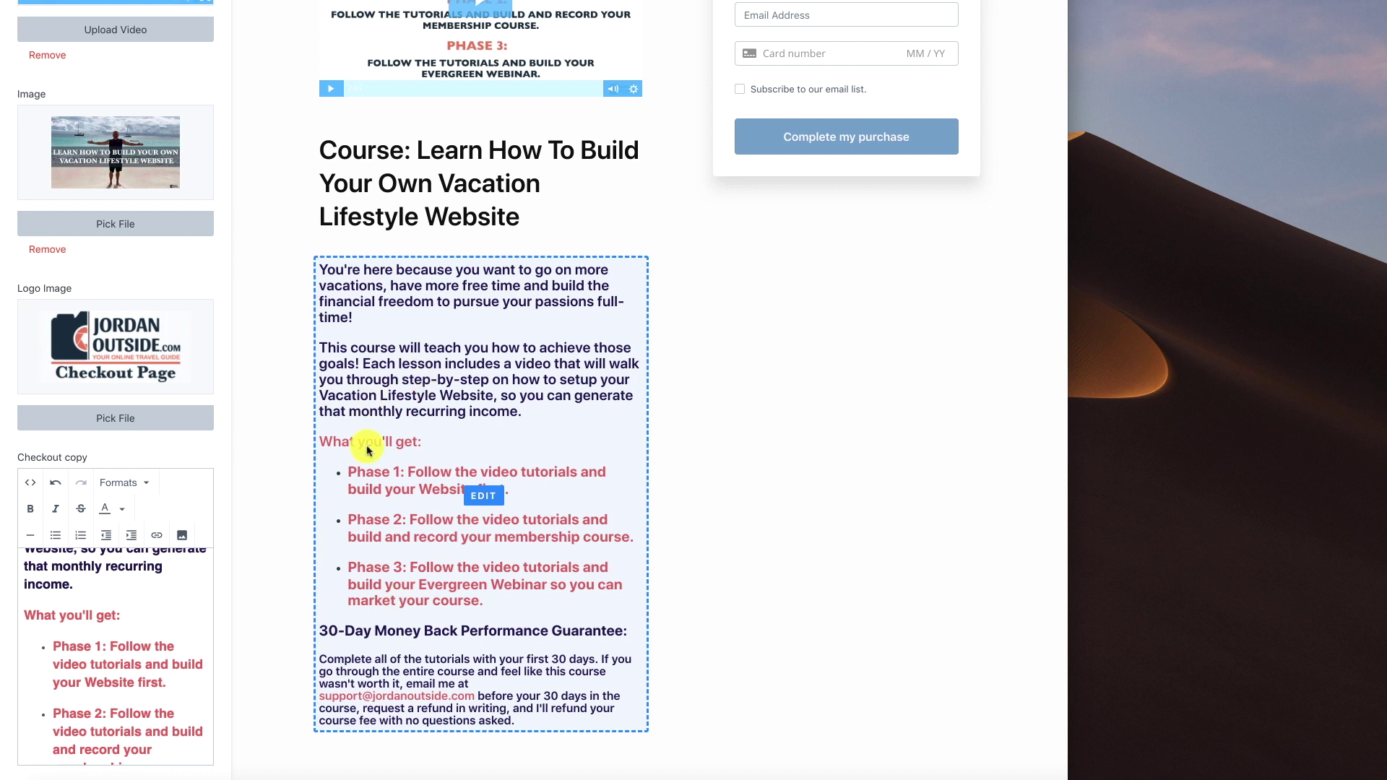
scroll(366, 451, "up", 3)
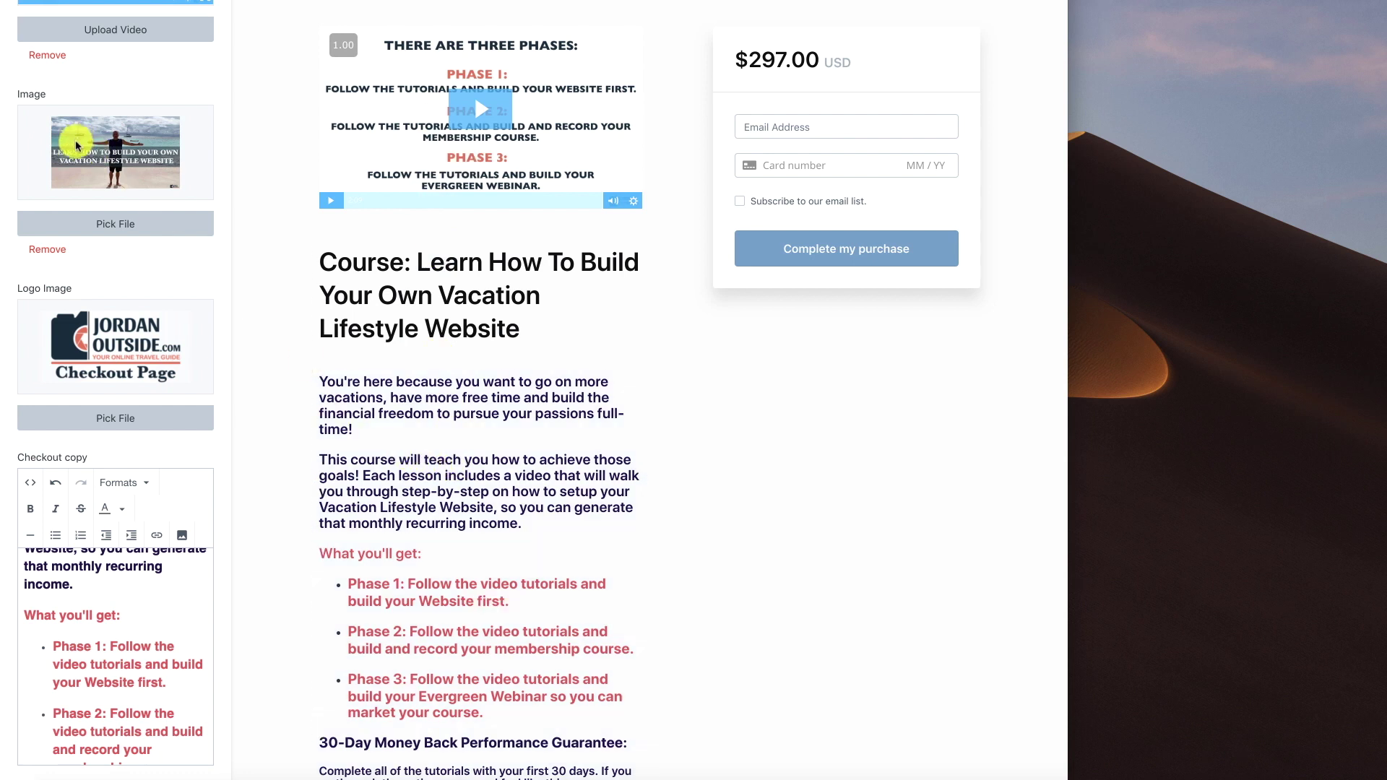
Insert "Course - 1280x720.jpg" from the Desktop on a new line above the checkout copy's first paragraph, save, and review the page.
scroll(81, 579, "up", 5)
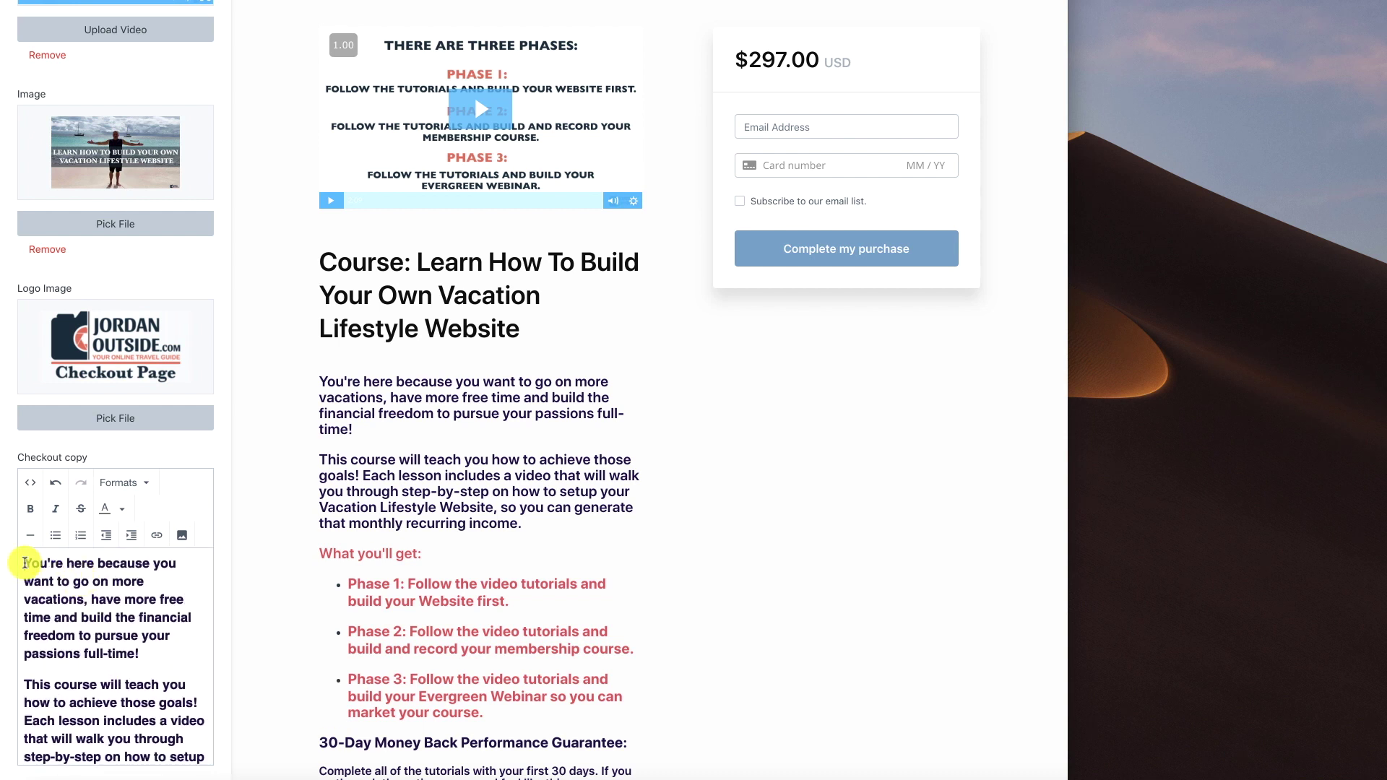
left_click(25, 562)
key("Return")
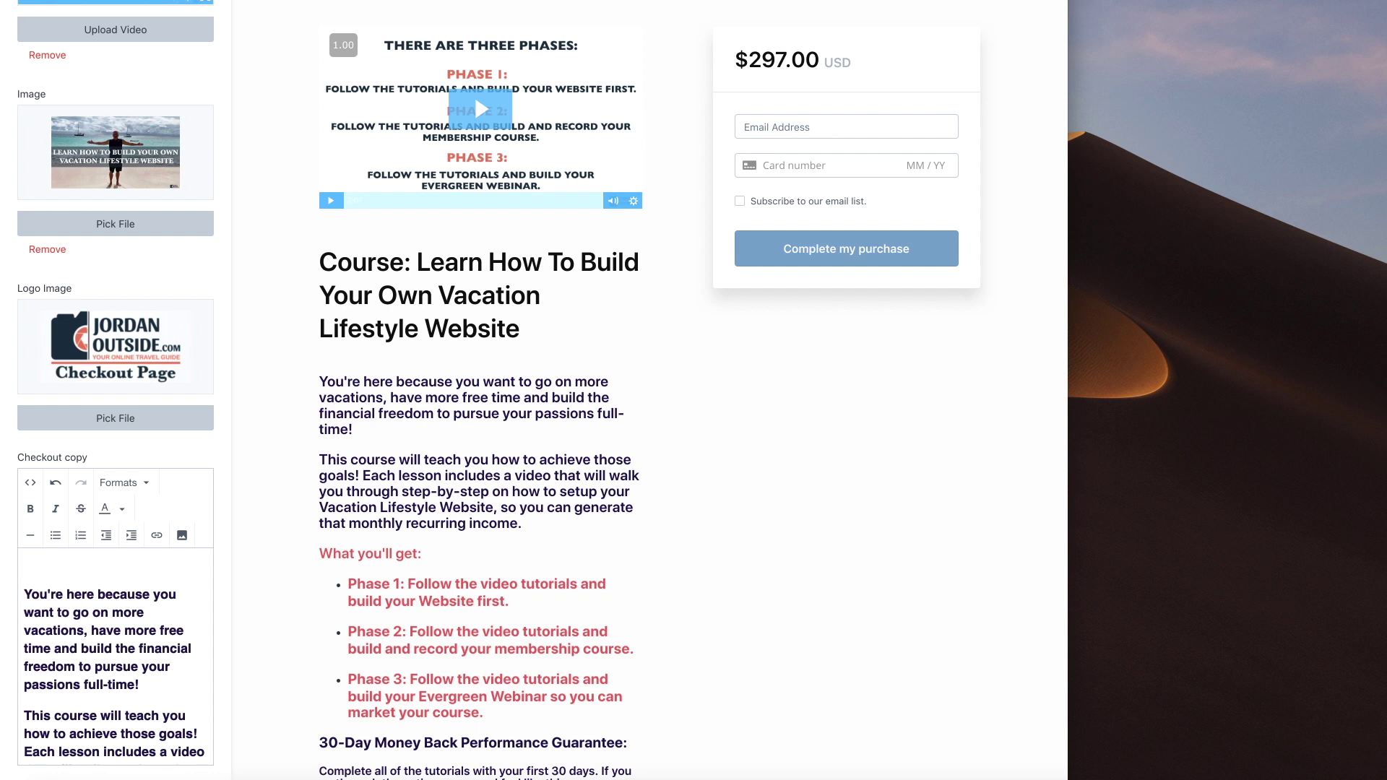
left_click(181, 534)
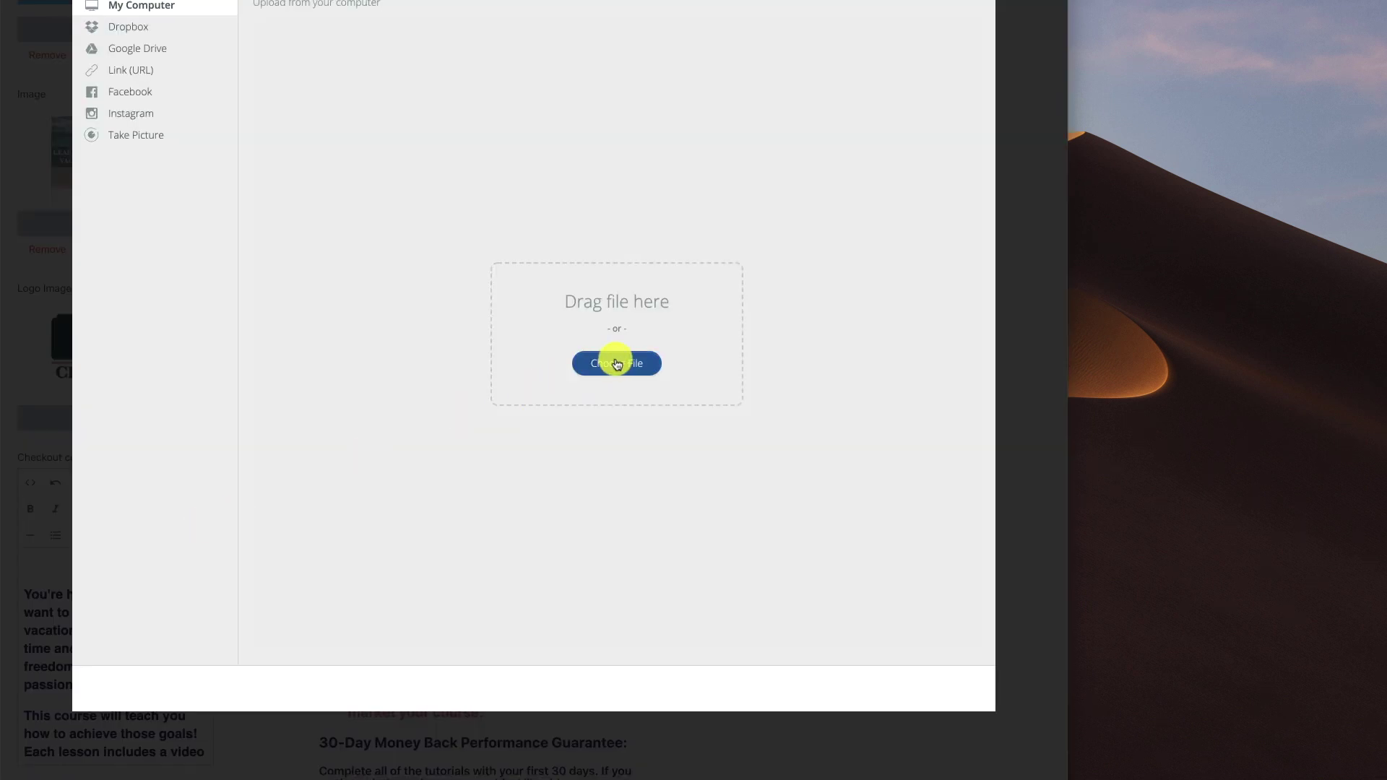
left_click(617, 363)
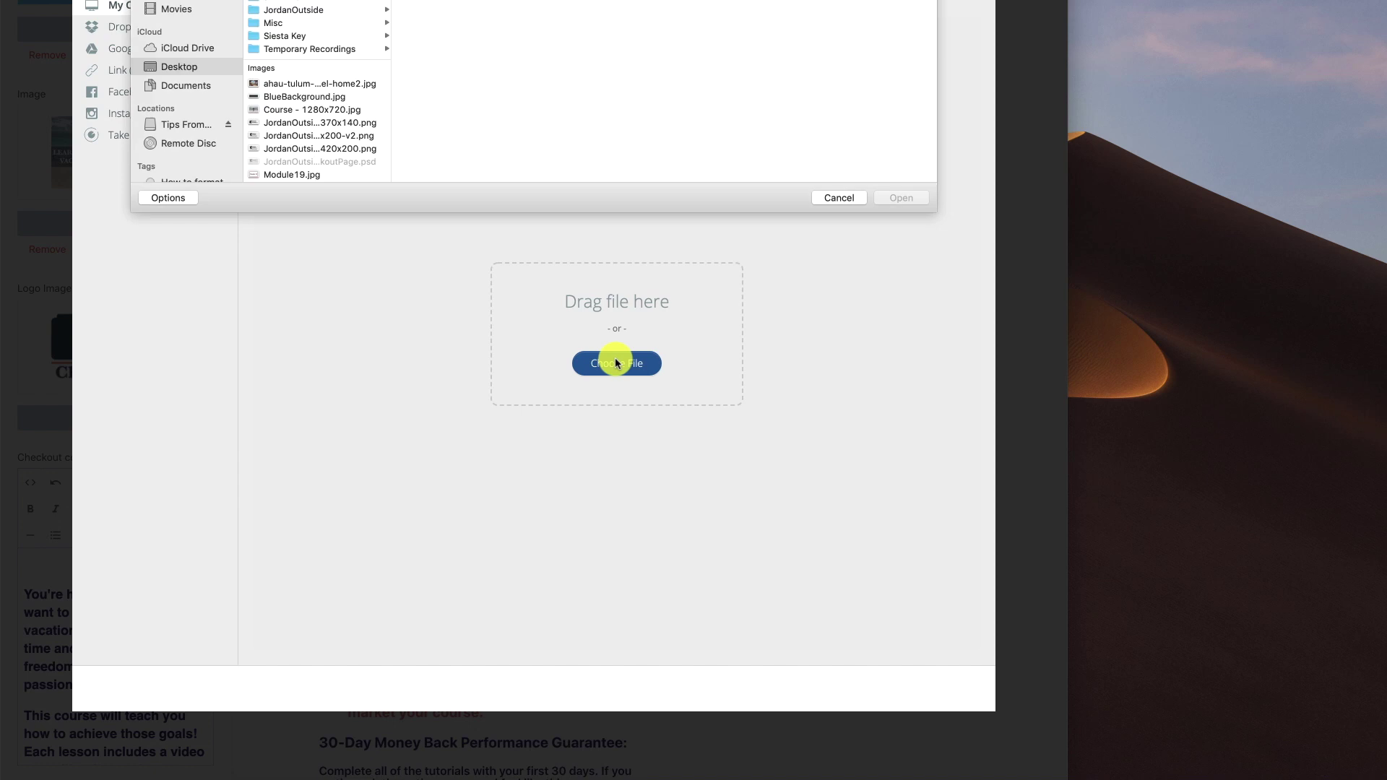
left_click(292, 109)
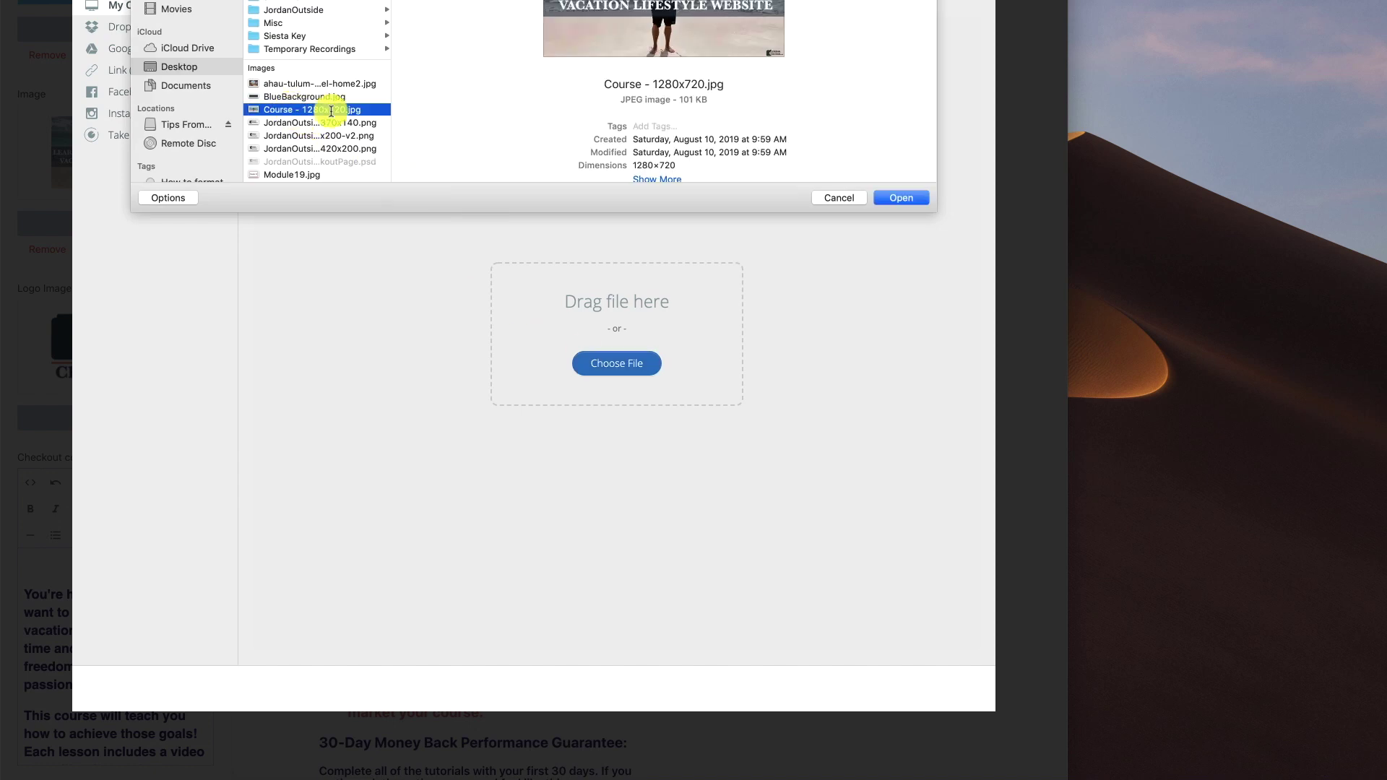
left_click(896, 199)
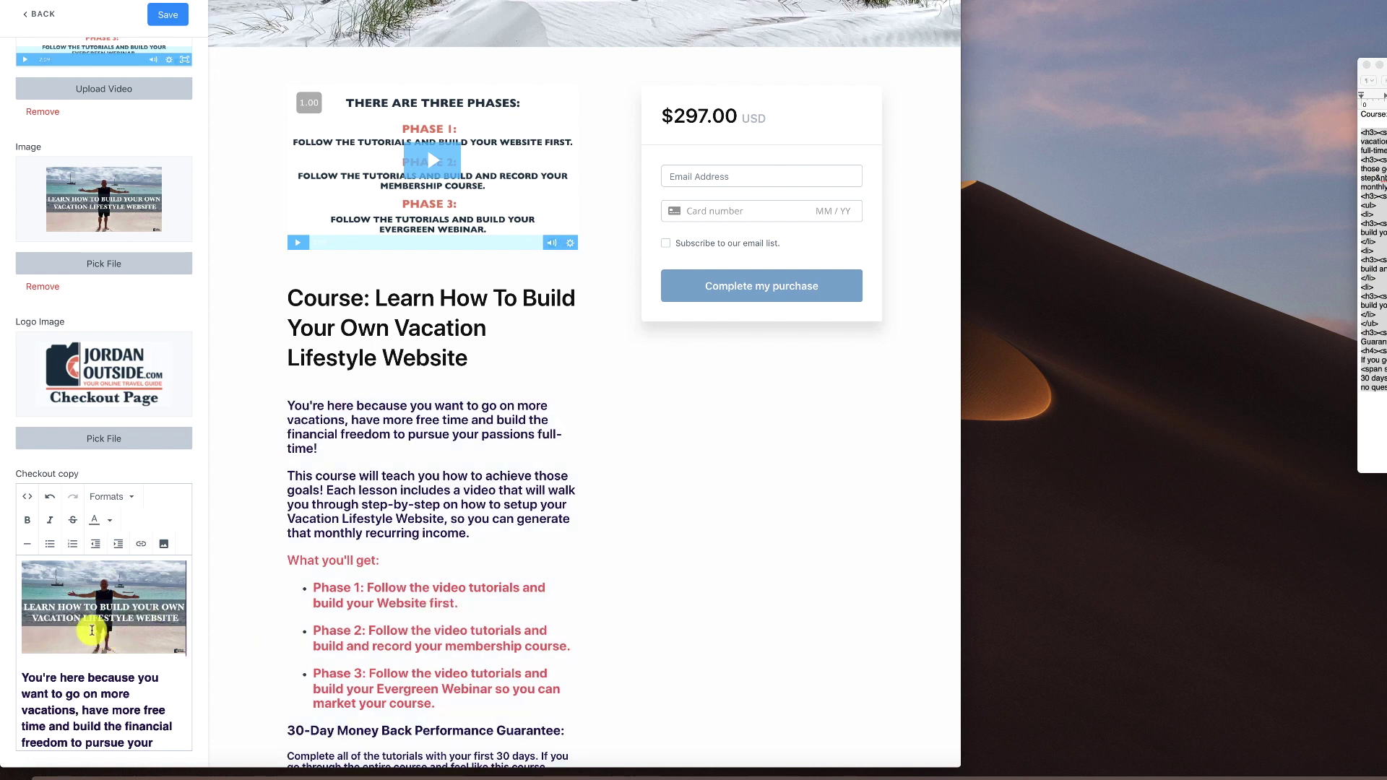
left_click(165, 16)
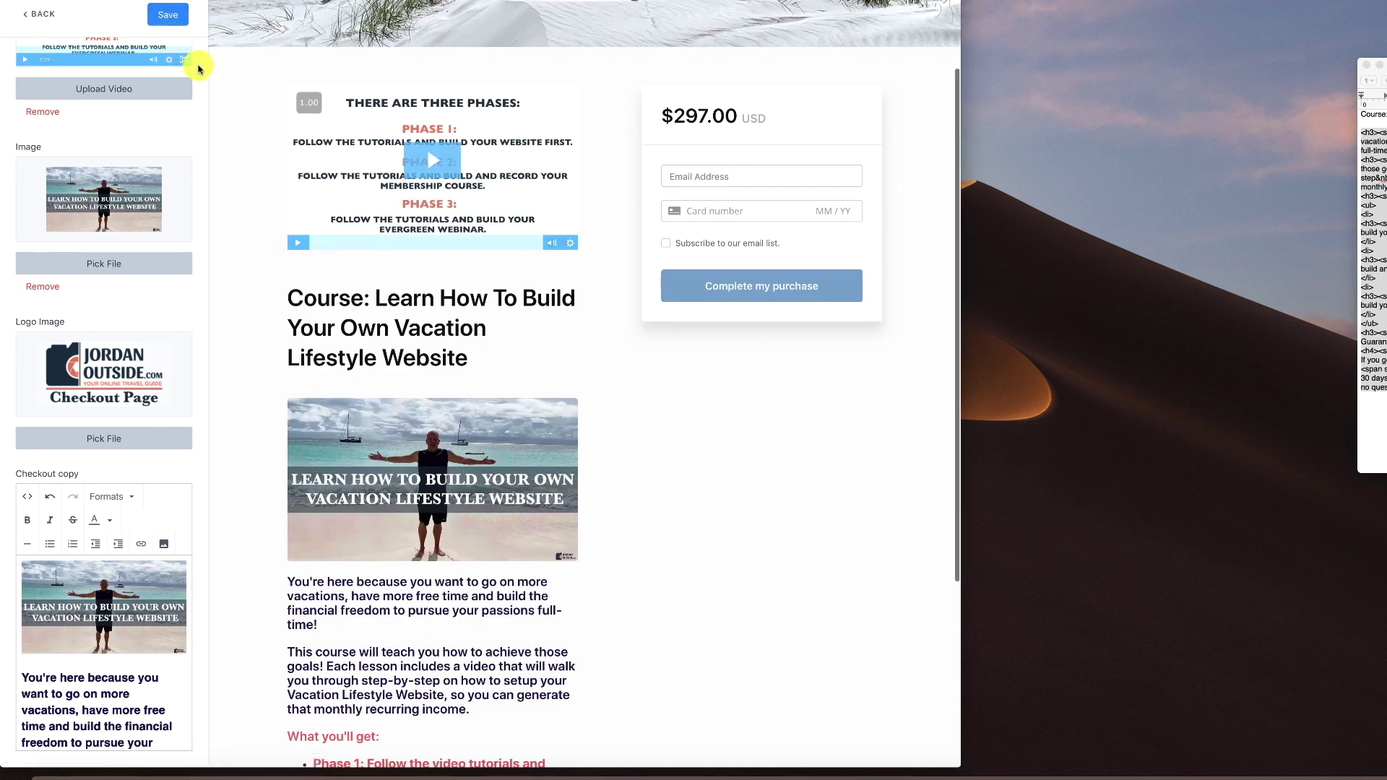
mouse_move(397, 320)
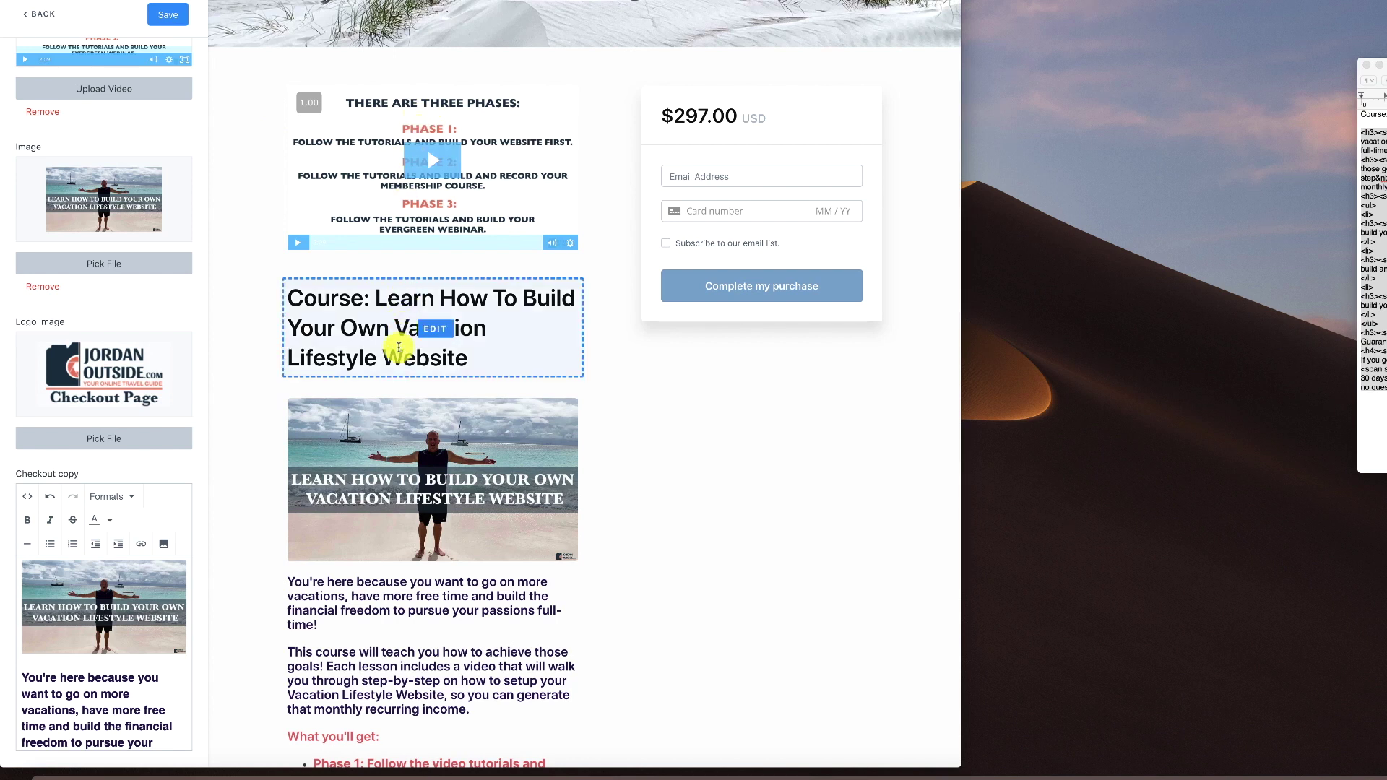
scroll(424, 479, "down", 3)
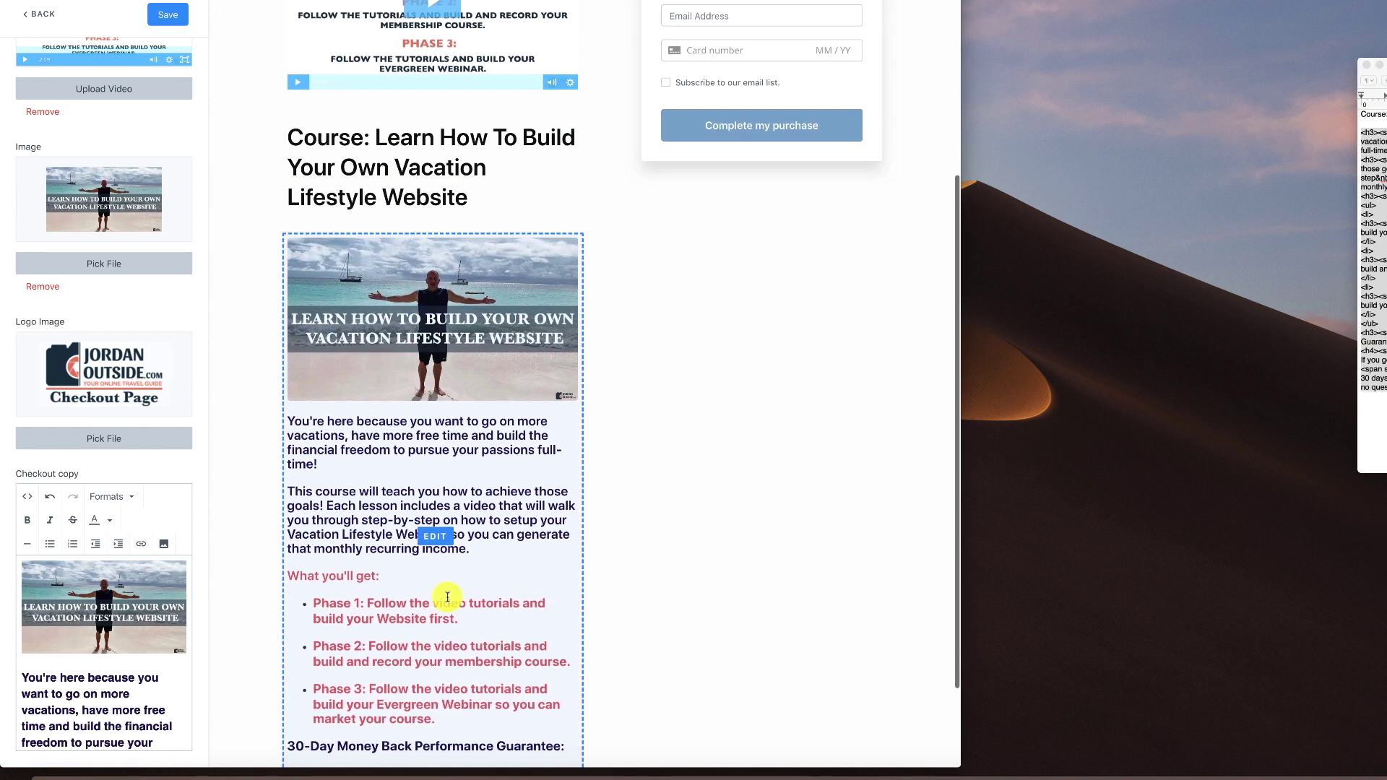
scroll(448, 597, "down", 2)
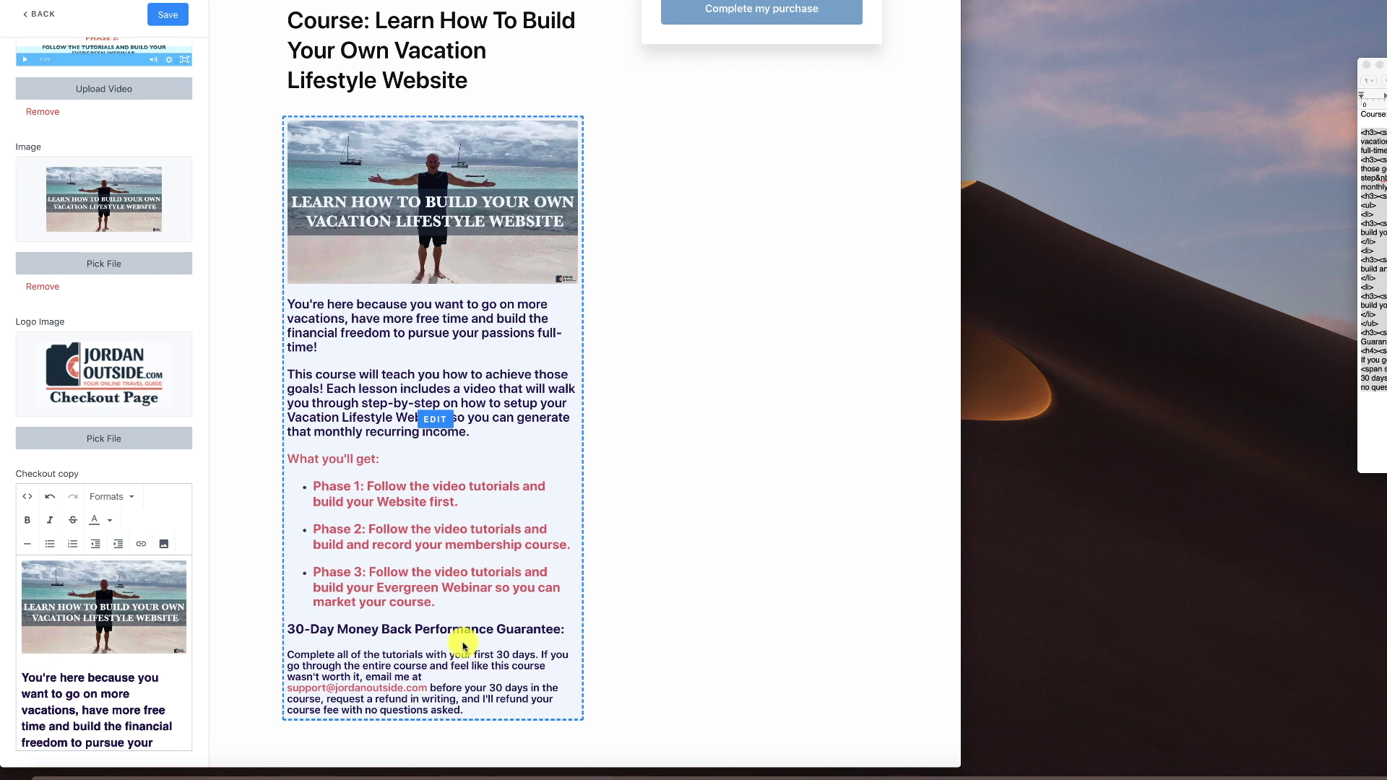
scroll(463, 645, "up", 7)
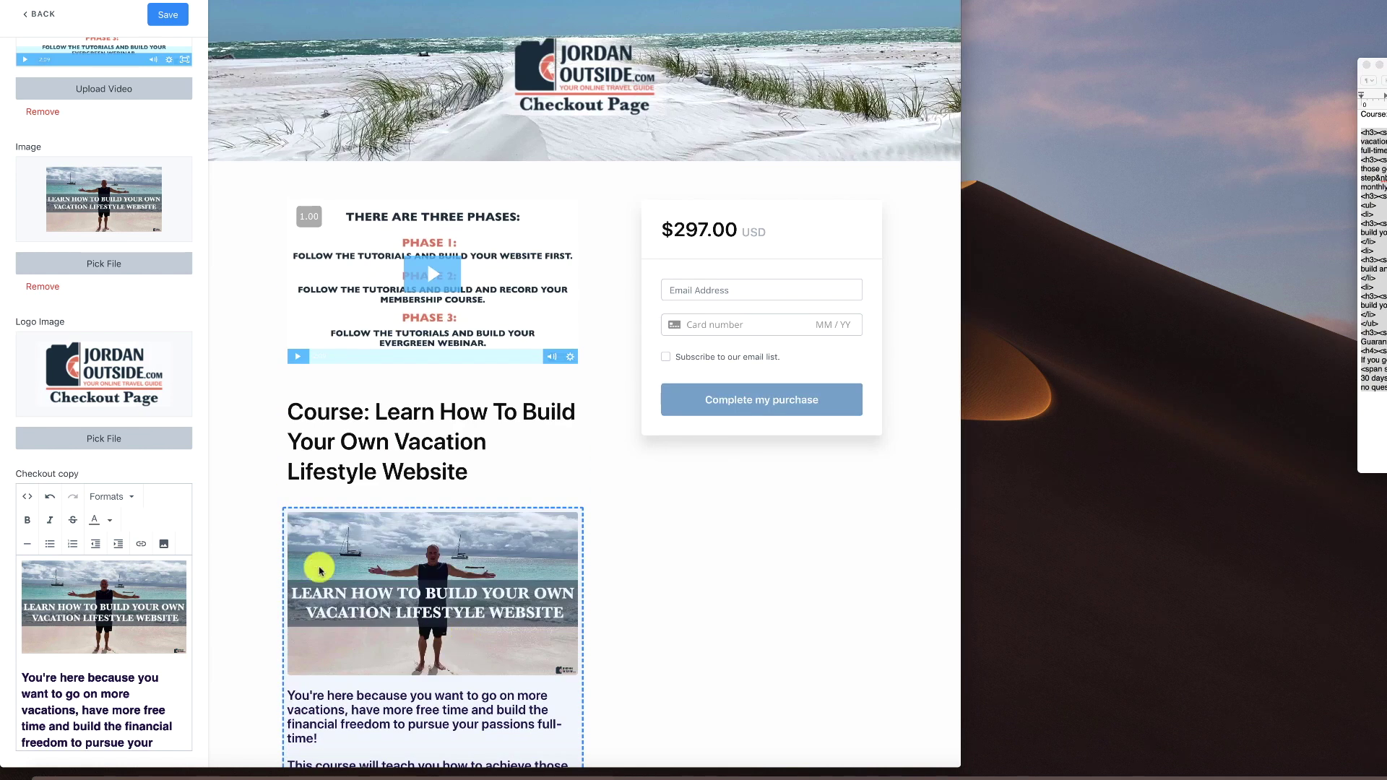
Change the checkout page's primary color to coral red, save, and return to the checkout settings list.
scroll(101, 471, "up", 6)
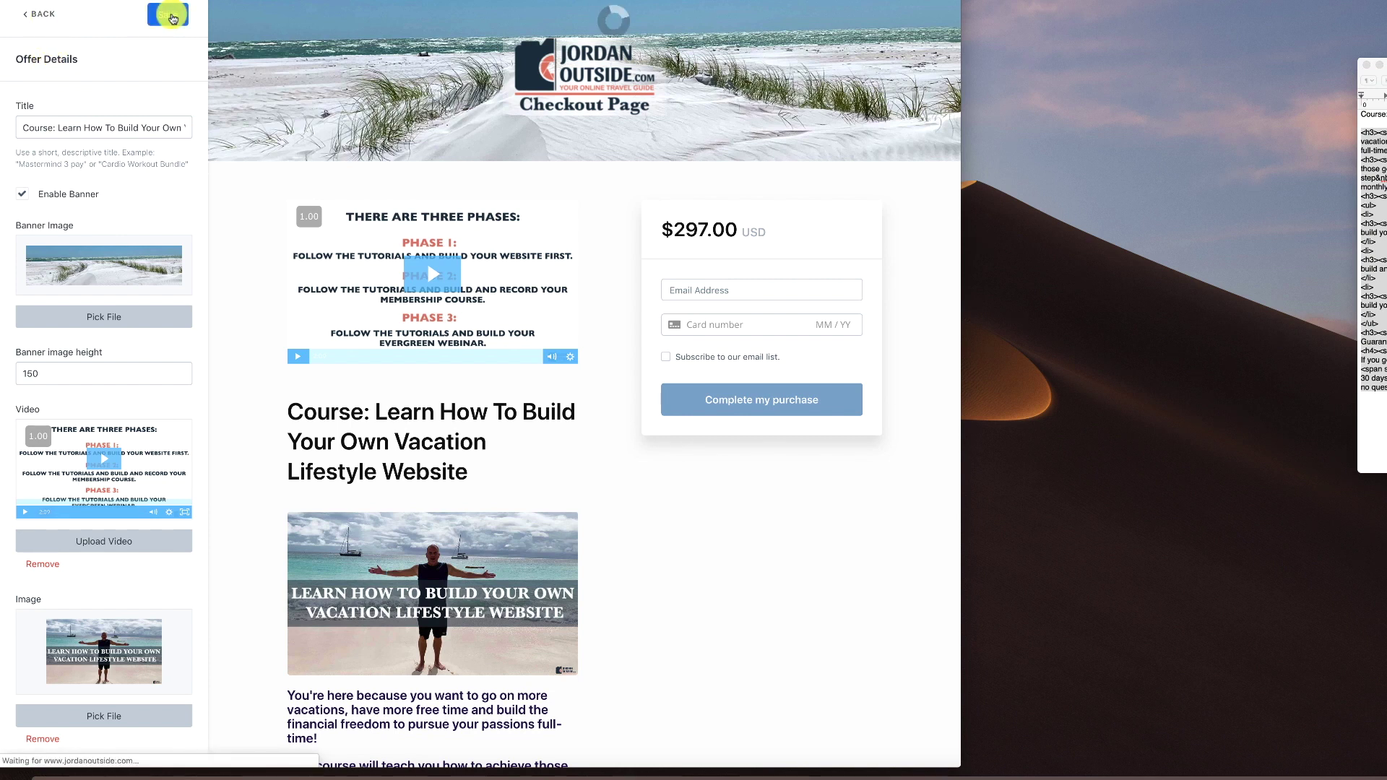
left_click(42, 14)
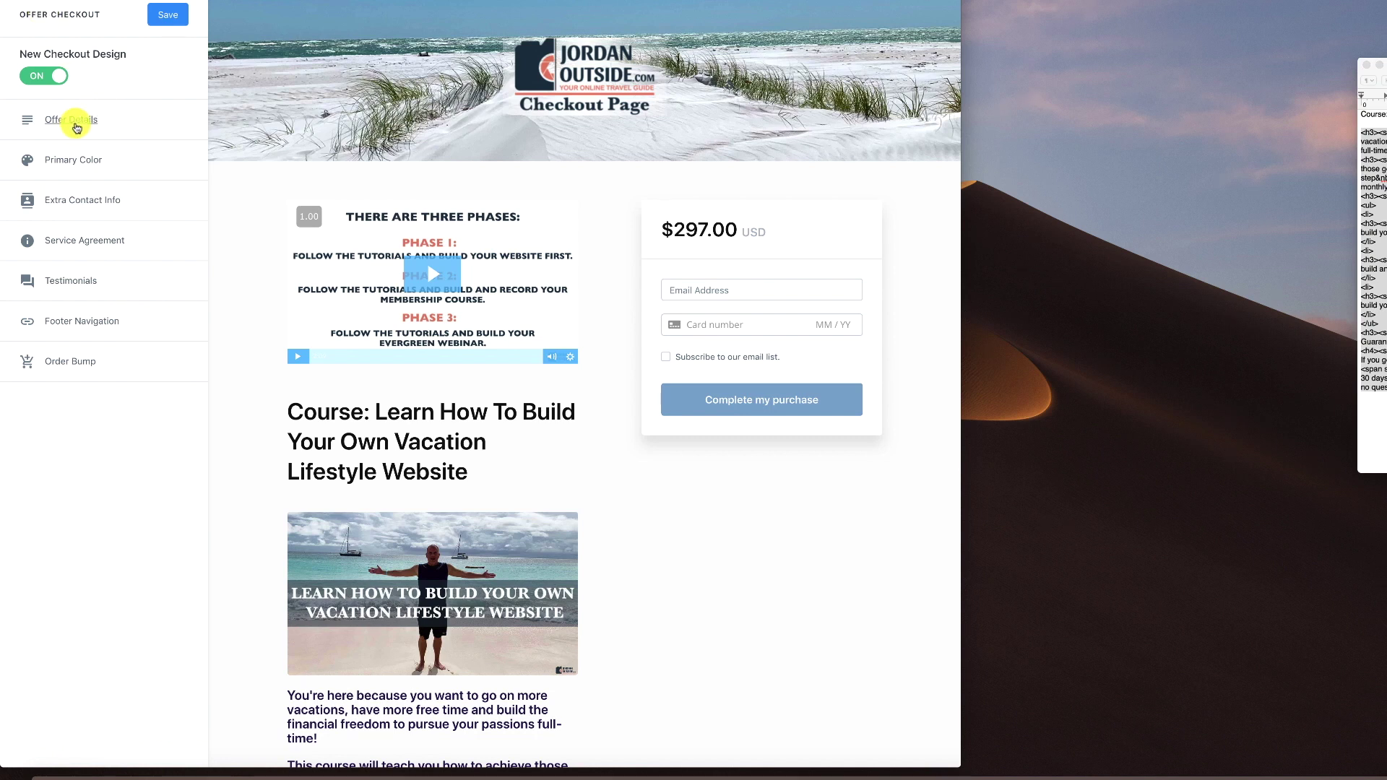
left_click(73, 159)
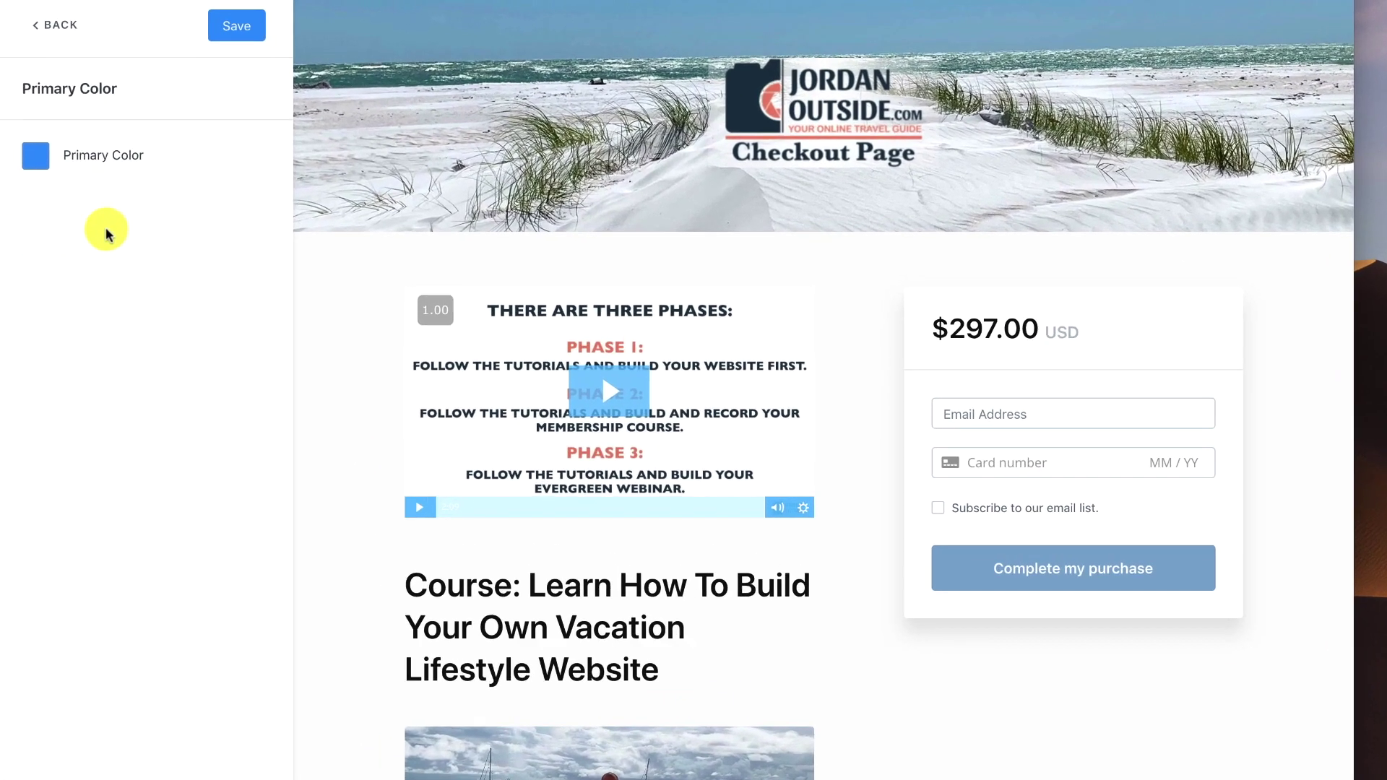
left_click(35, 155)
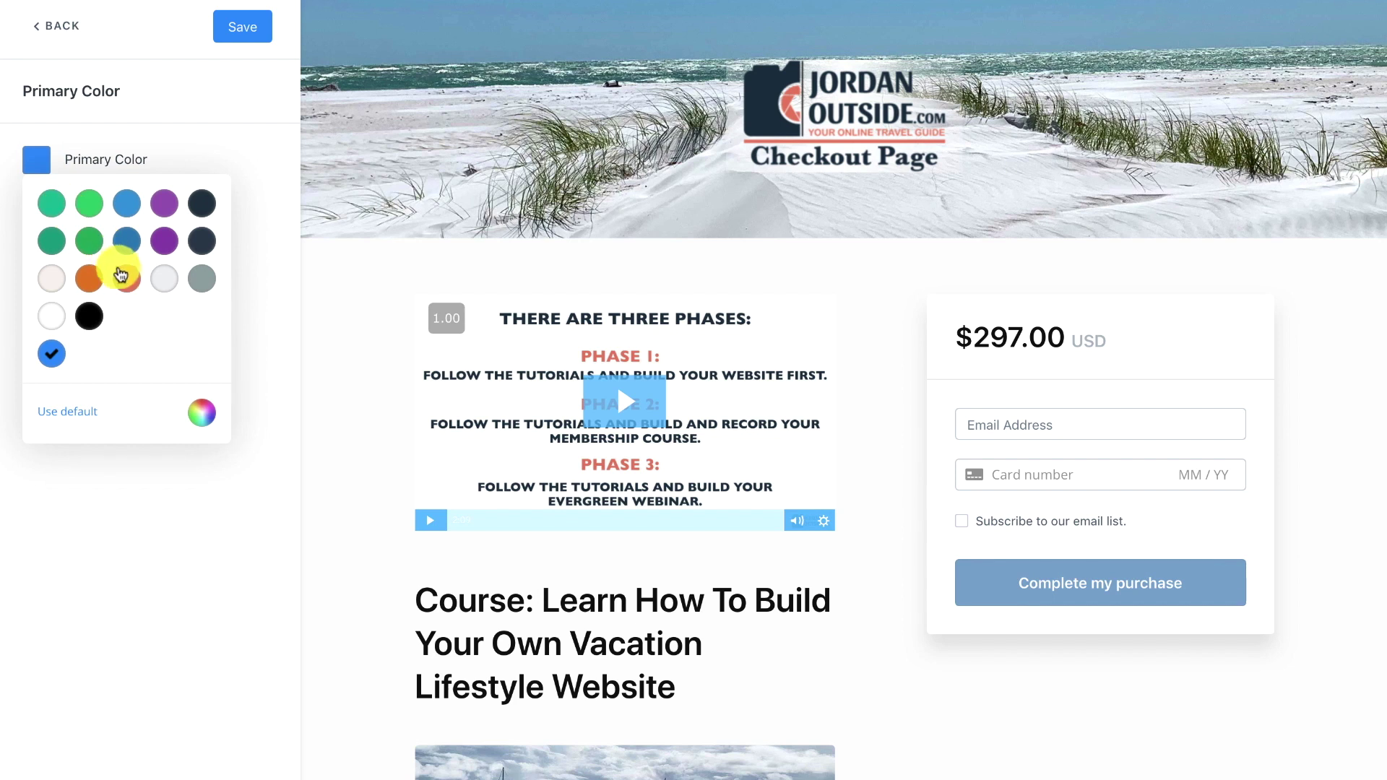
left_click(244, 29)
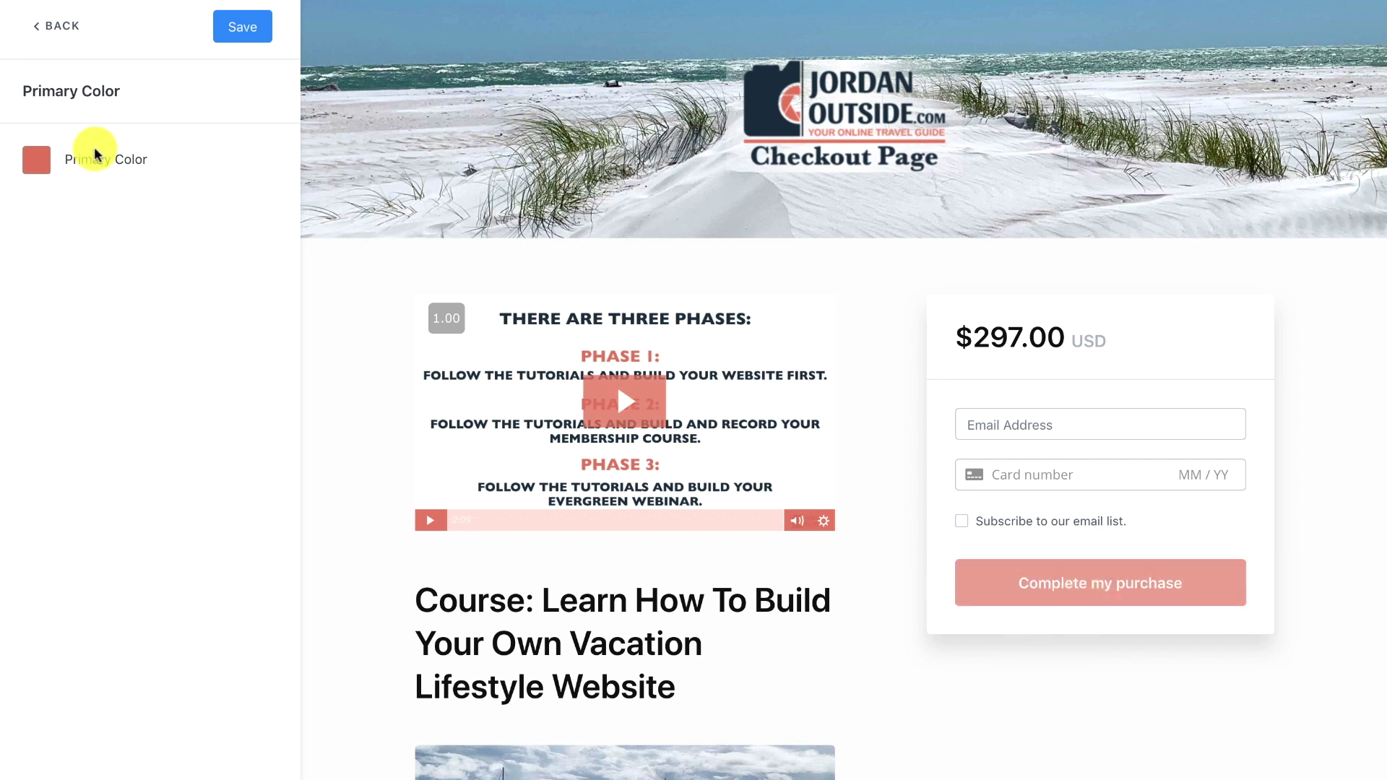
left_click(61, 29)
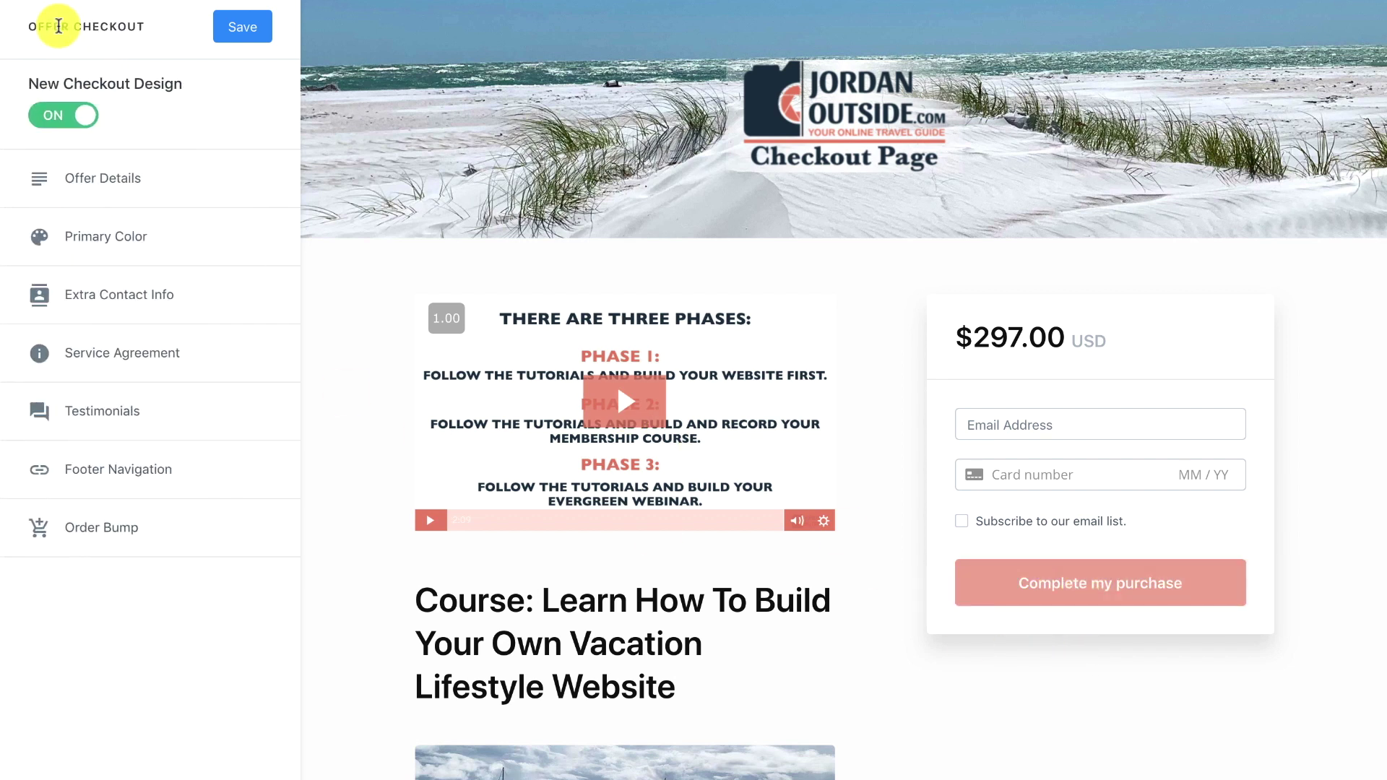
Enable collecting address, phone number, and name and password in the extra contact info, save, and return to the checkout settings list.
left_click(108, 296)
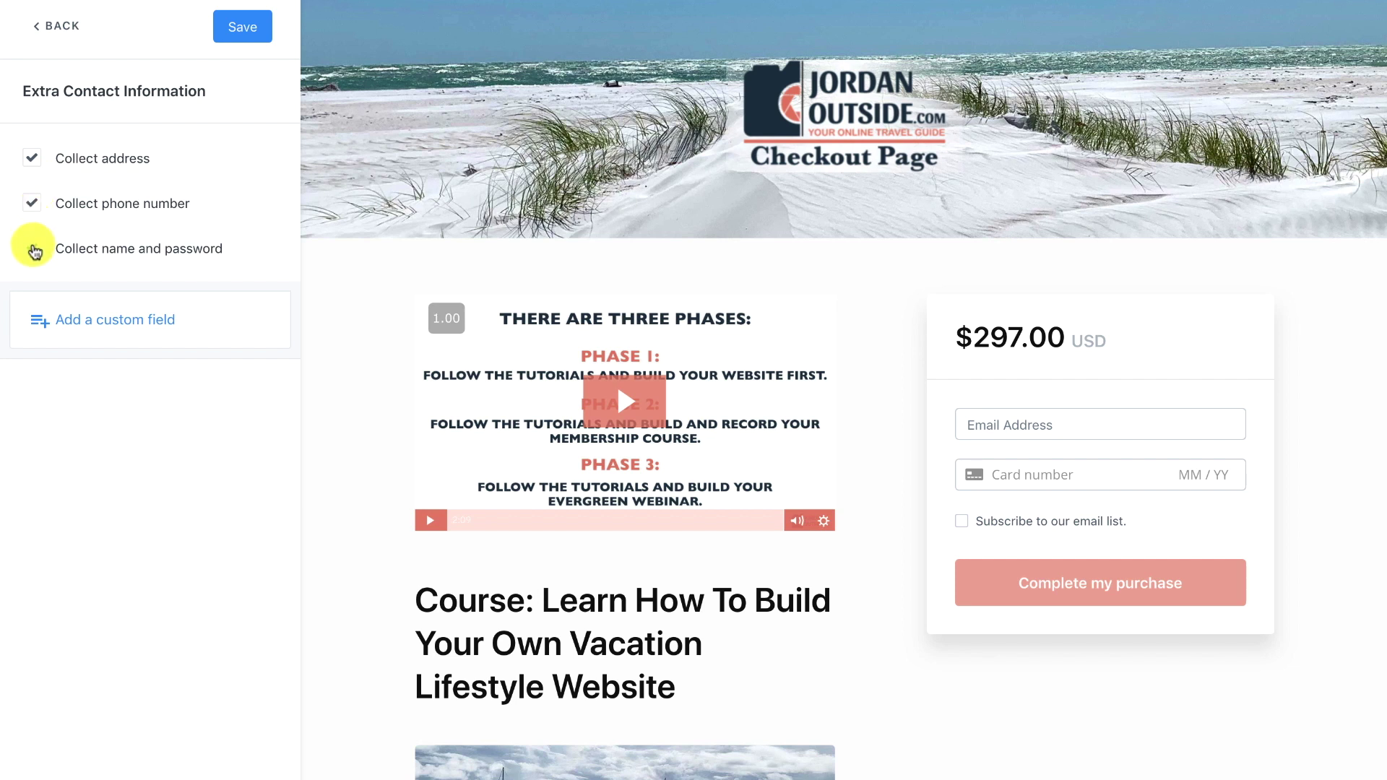
left_click(256, 28)
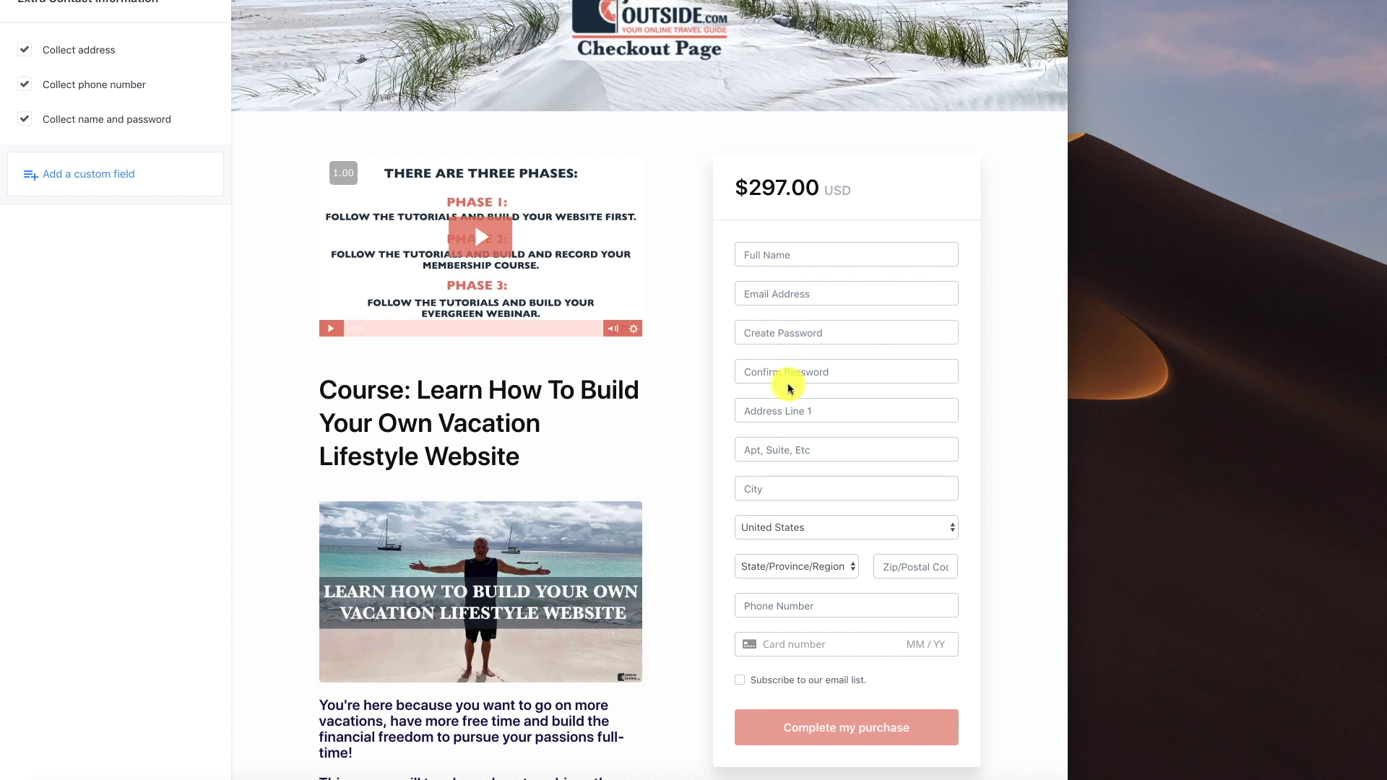
mouse_move(784, 396)
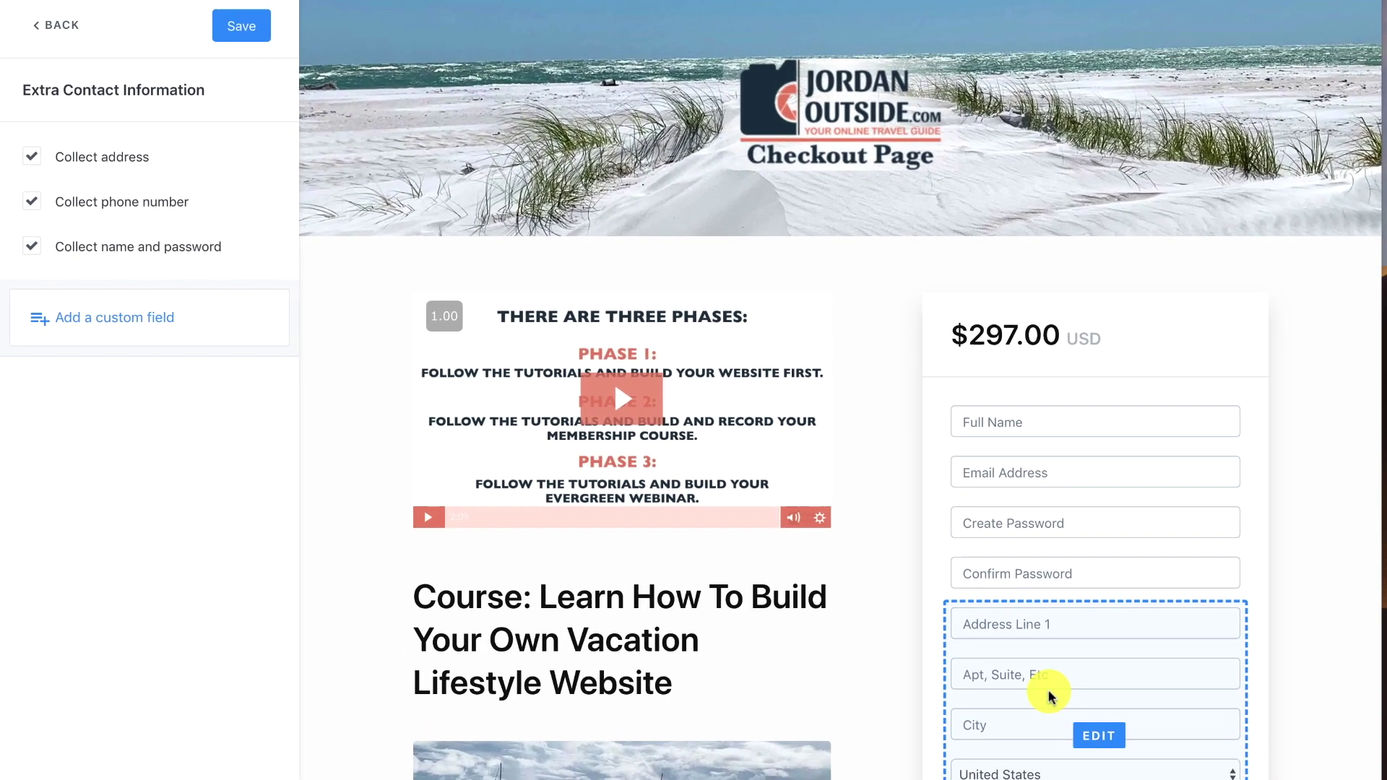
left_click(233, 28)
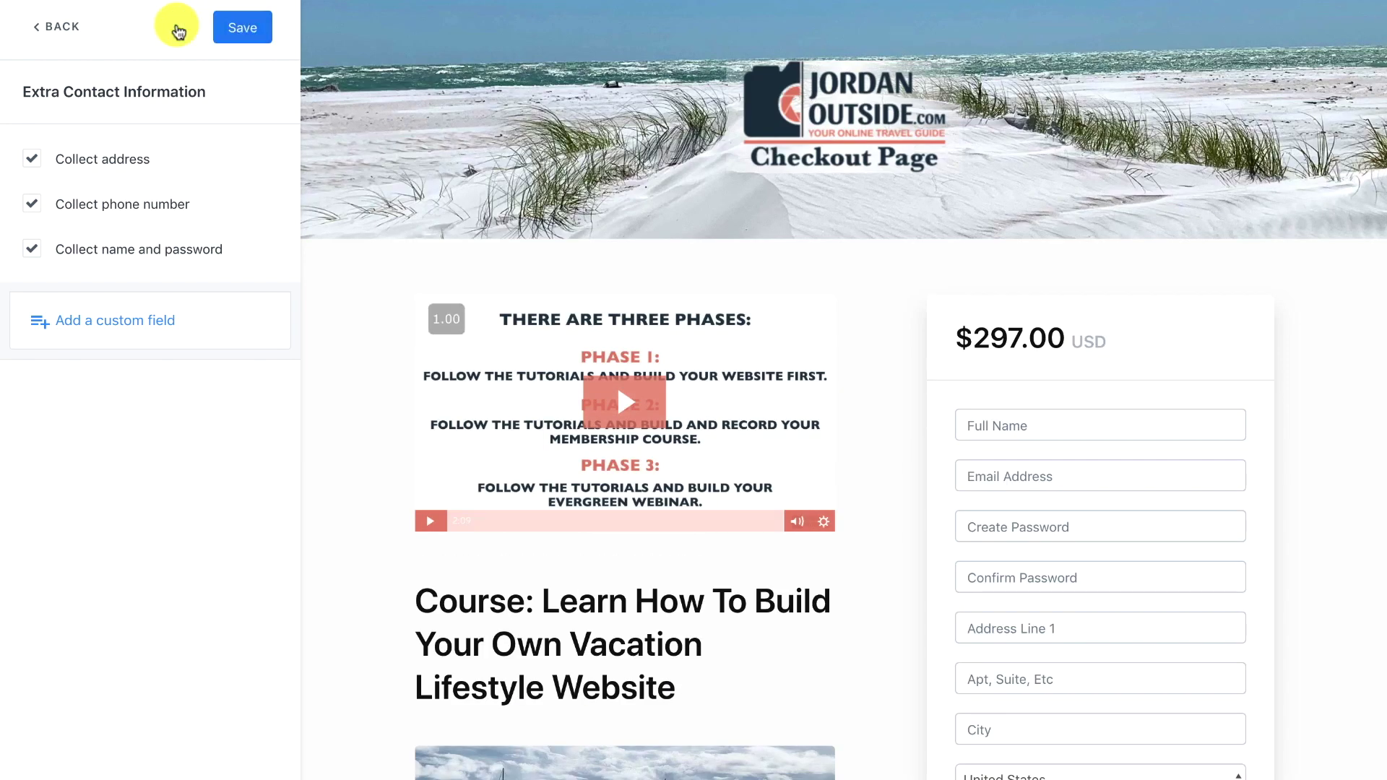
left_click(68, 25)
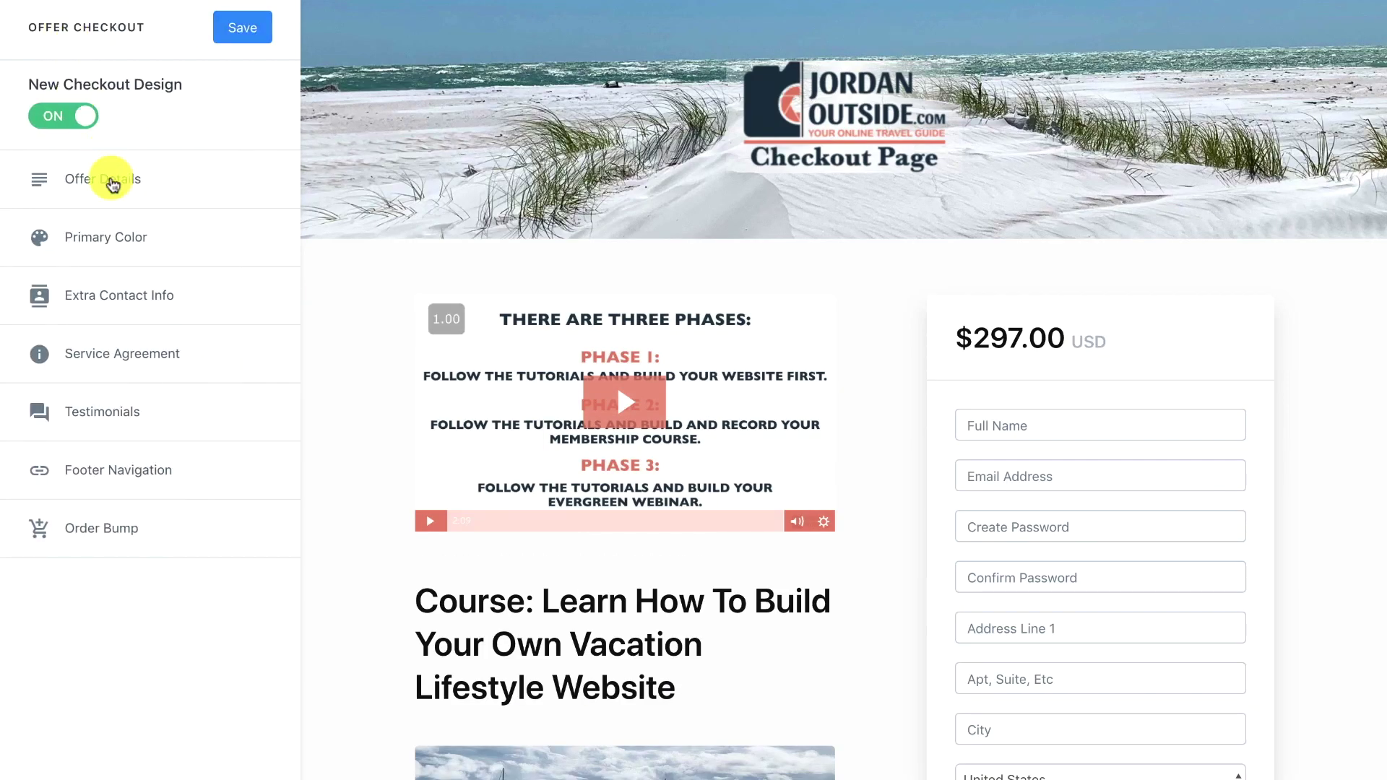
Make the standard terms-and-conditions service agreement required at checkout, save, and return to the checkout settings list.
left_click(123, 353)
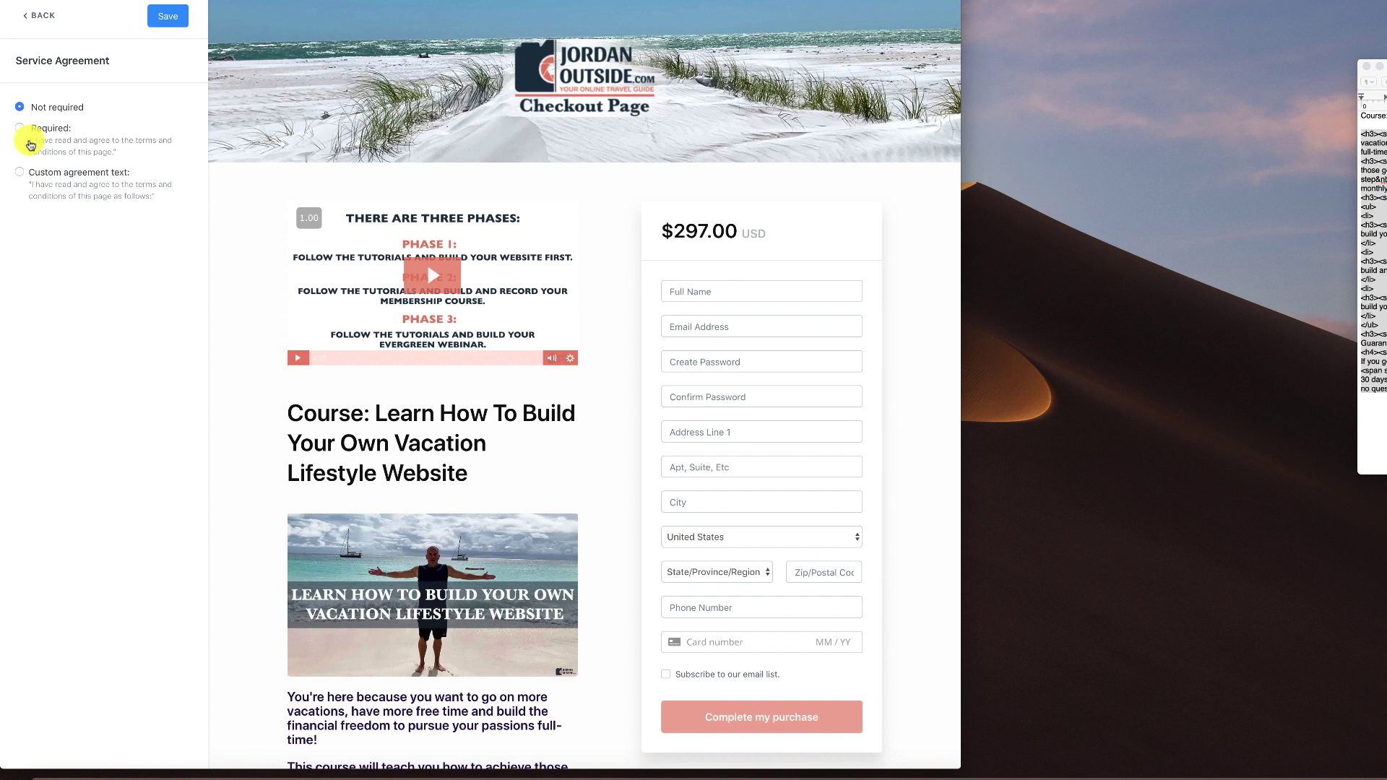
left_click(18, 129)
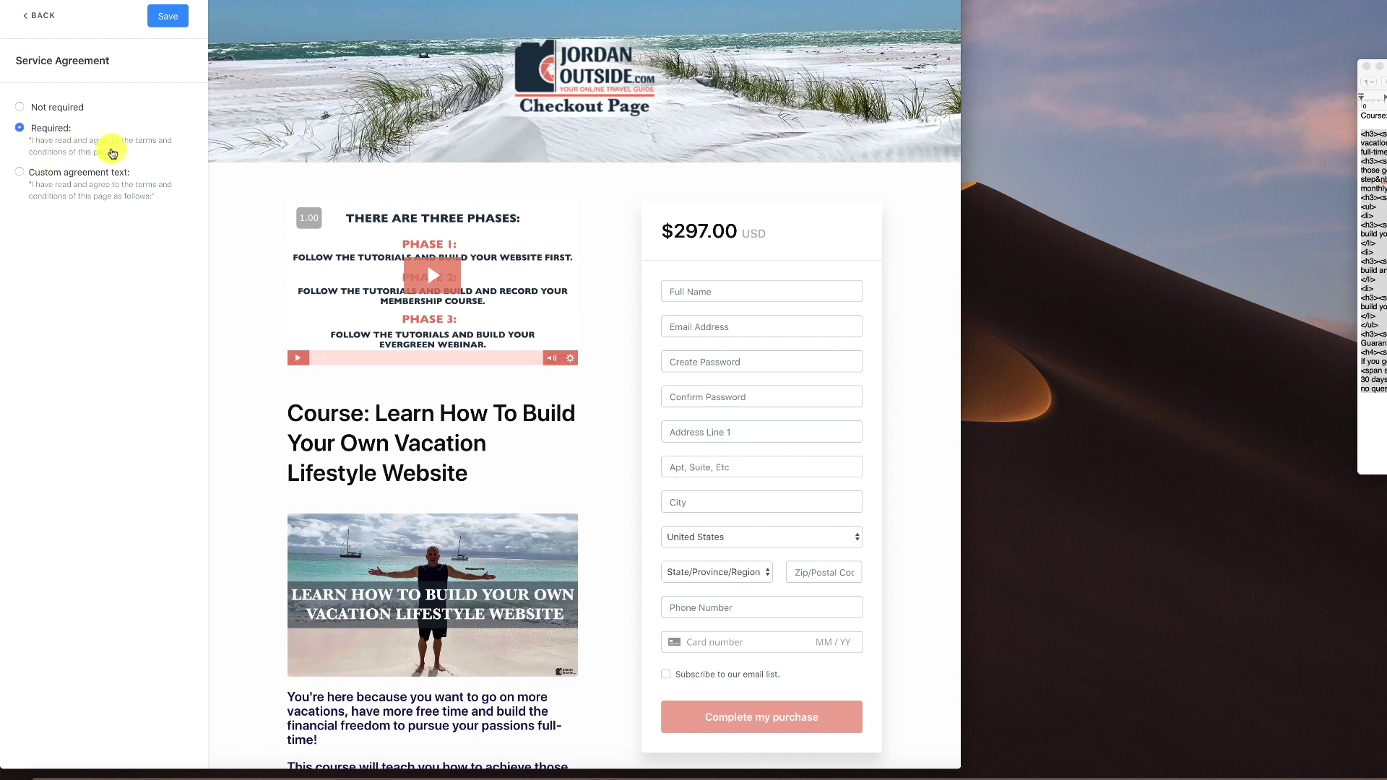
left_click(20, 173)
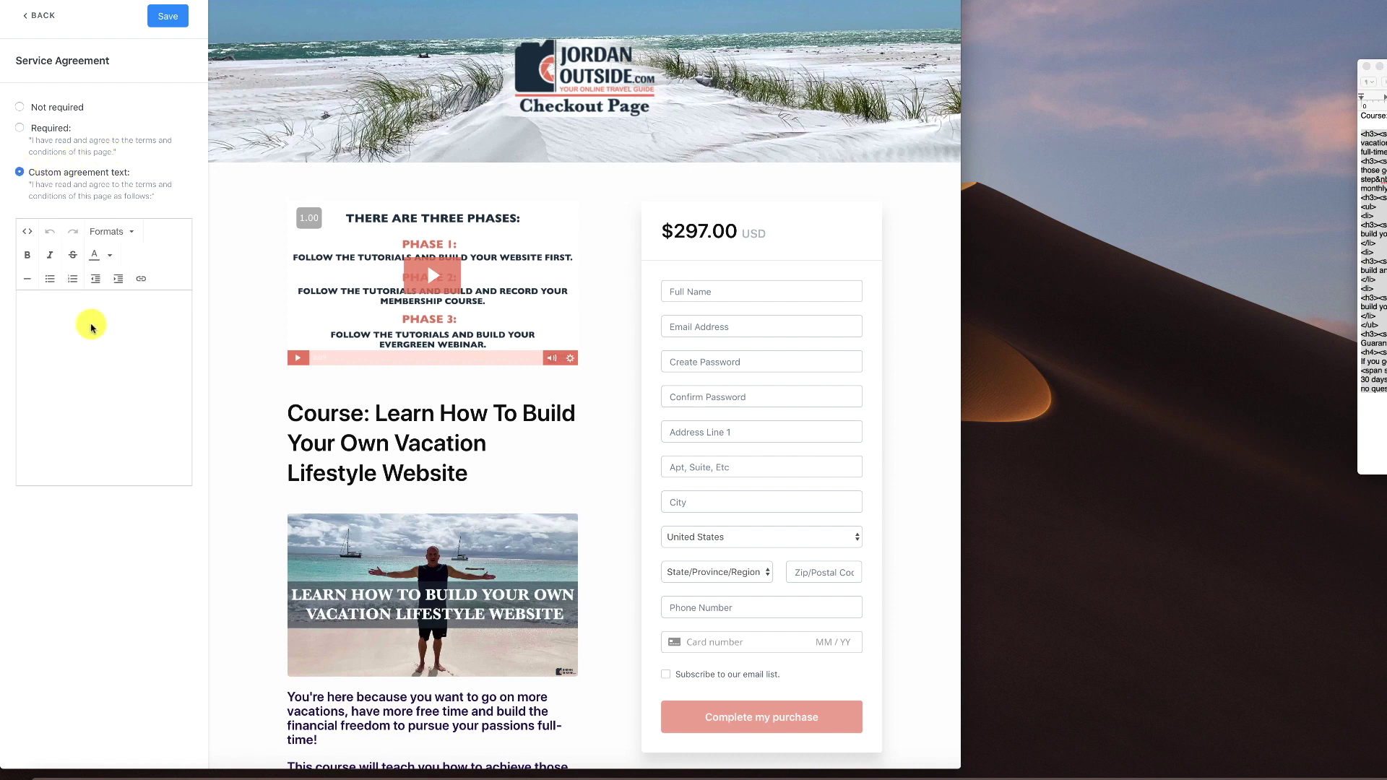
left_click(18, 128)
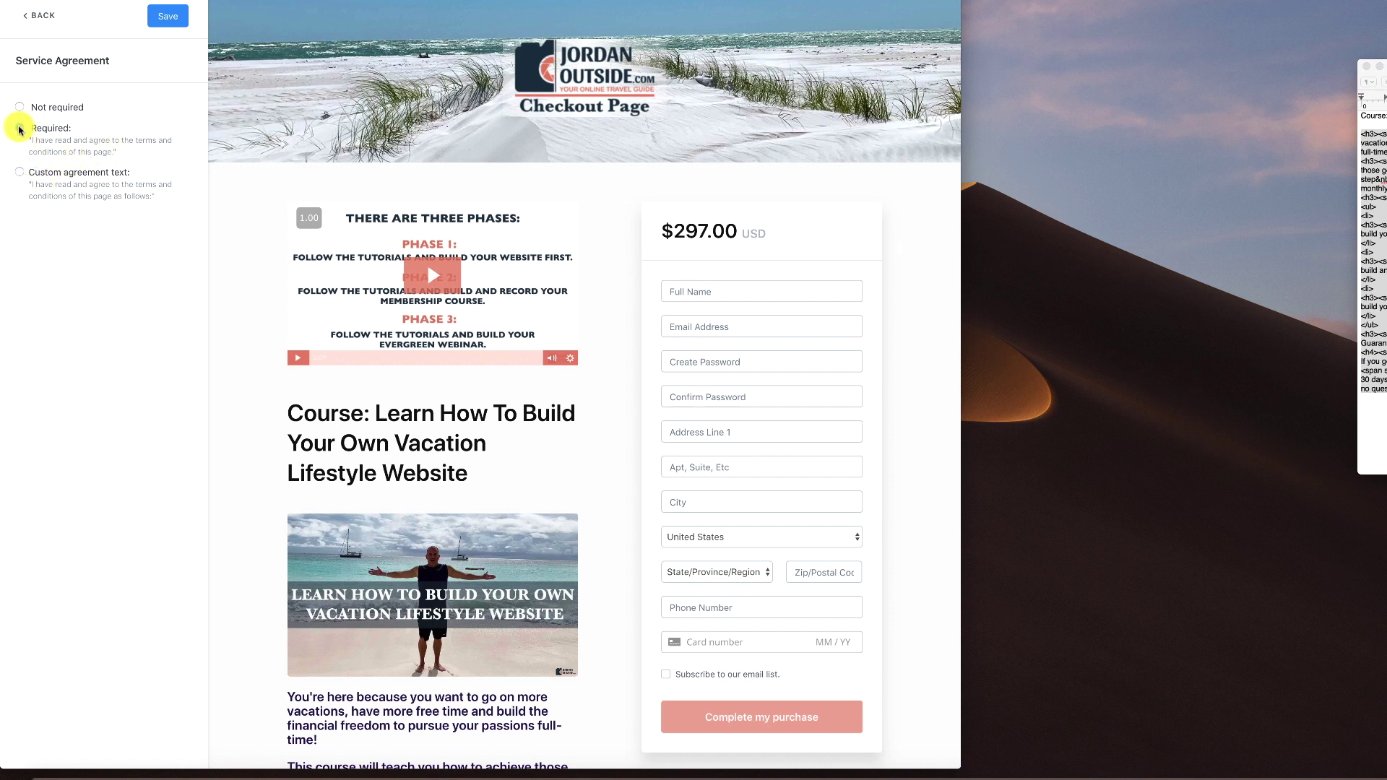
left_click(165, 23)
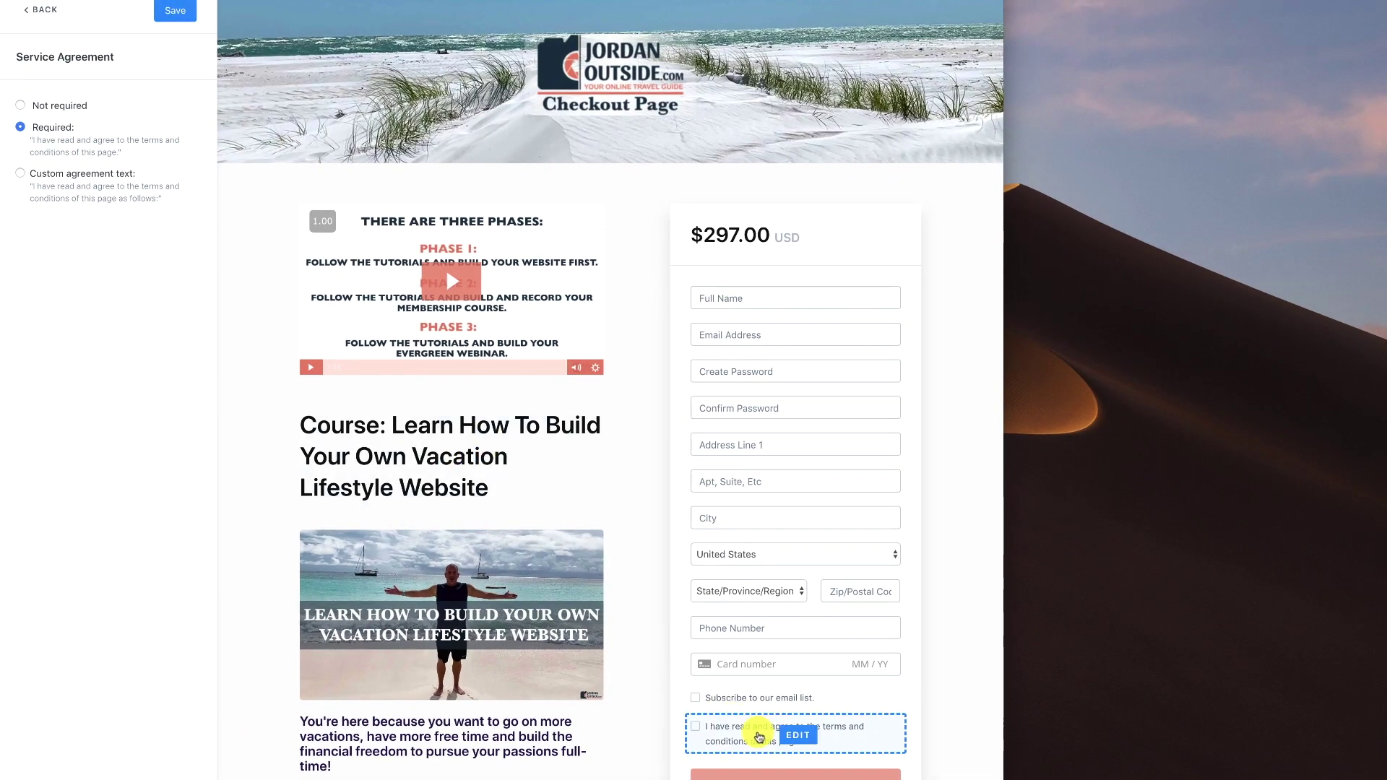
scroll(656, 725, "down", 6)
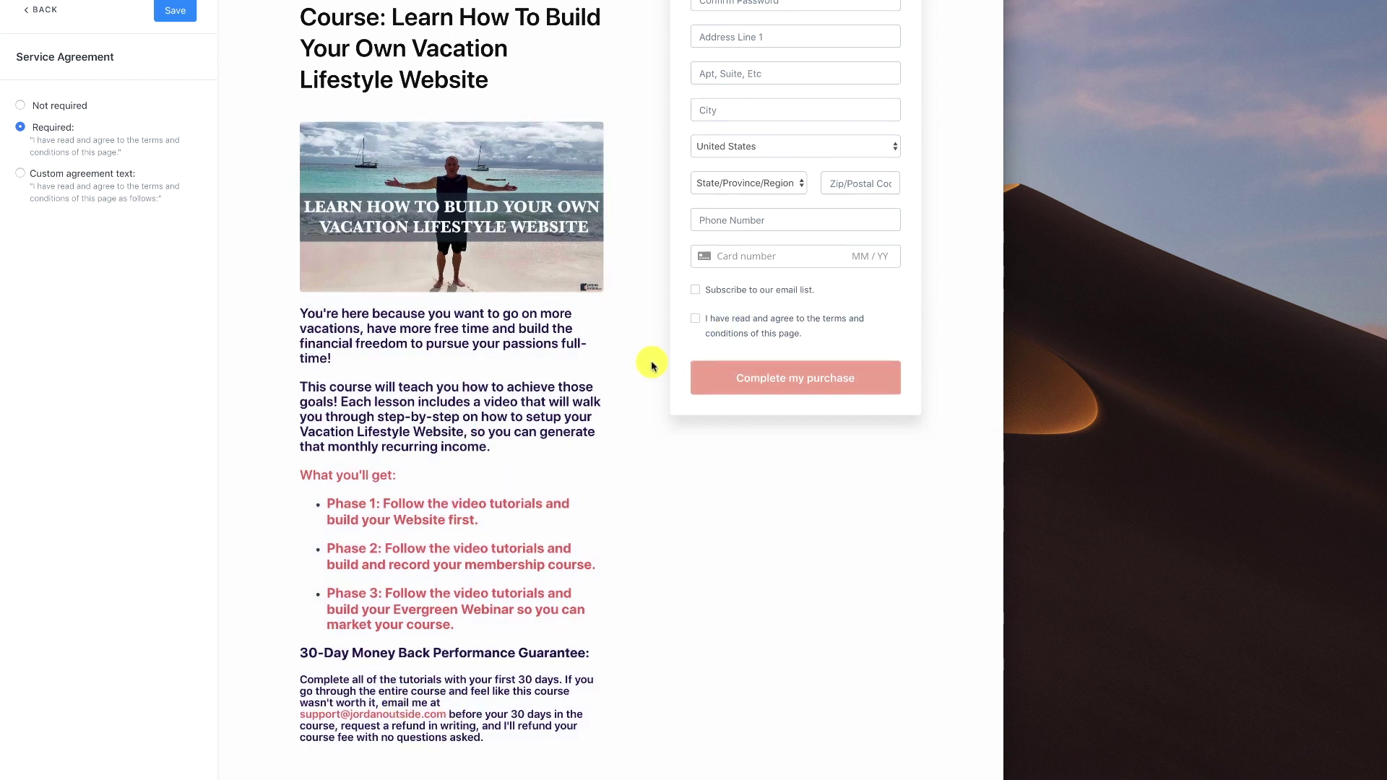
left_click(174, 10)
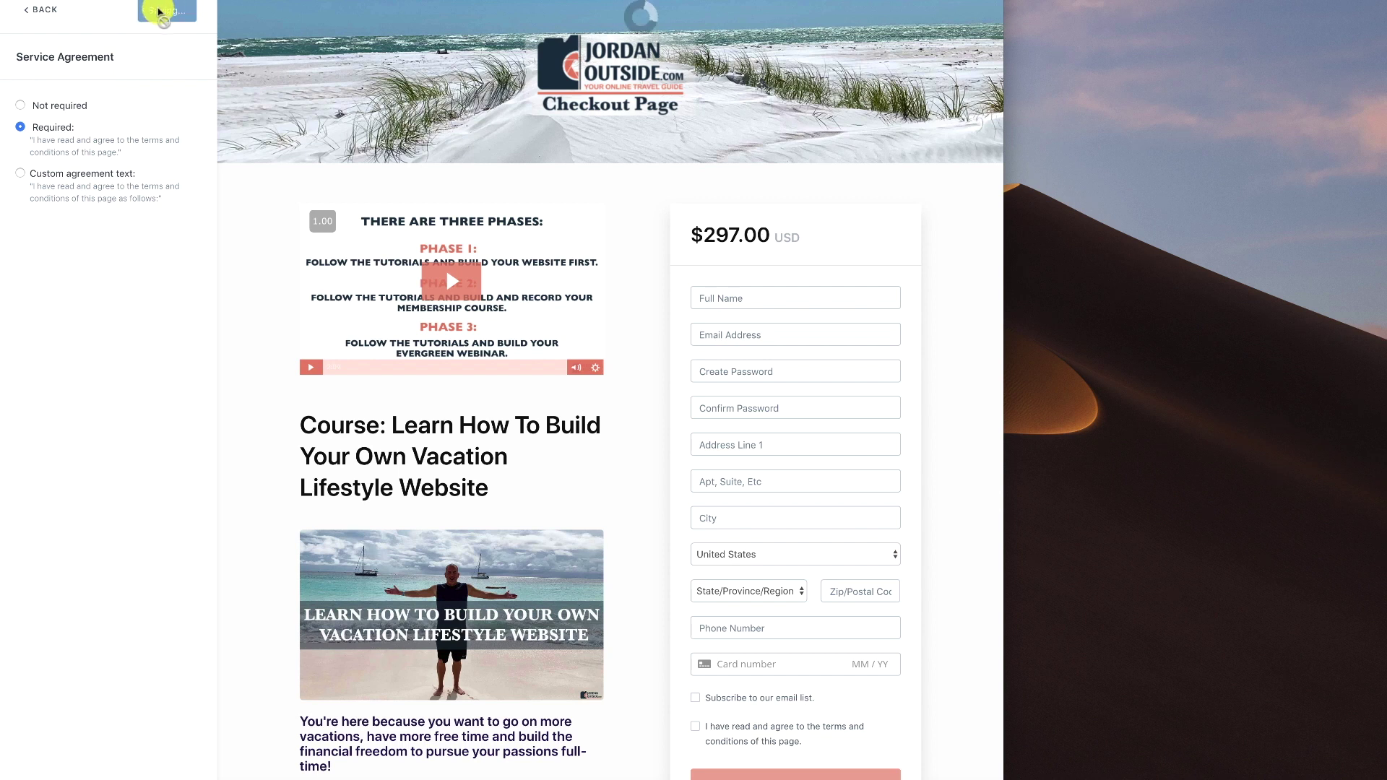
left_click(40, 10)
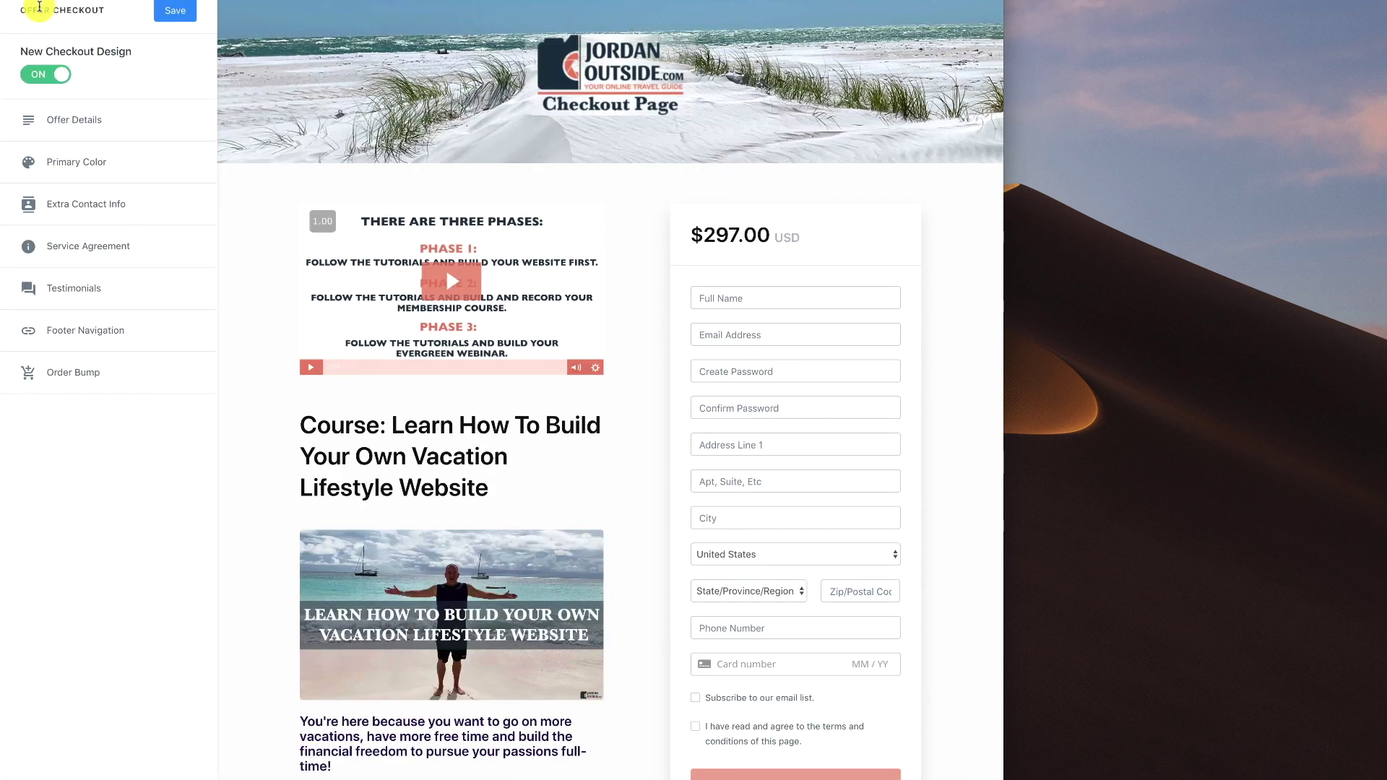
Look at the blank new testimonial form for the offer and return to the checkout settings without adding one.
left_click(76, 287)
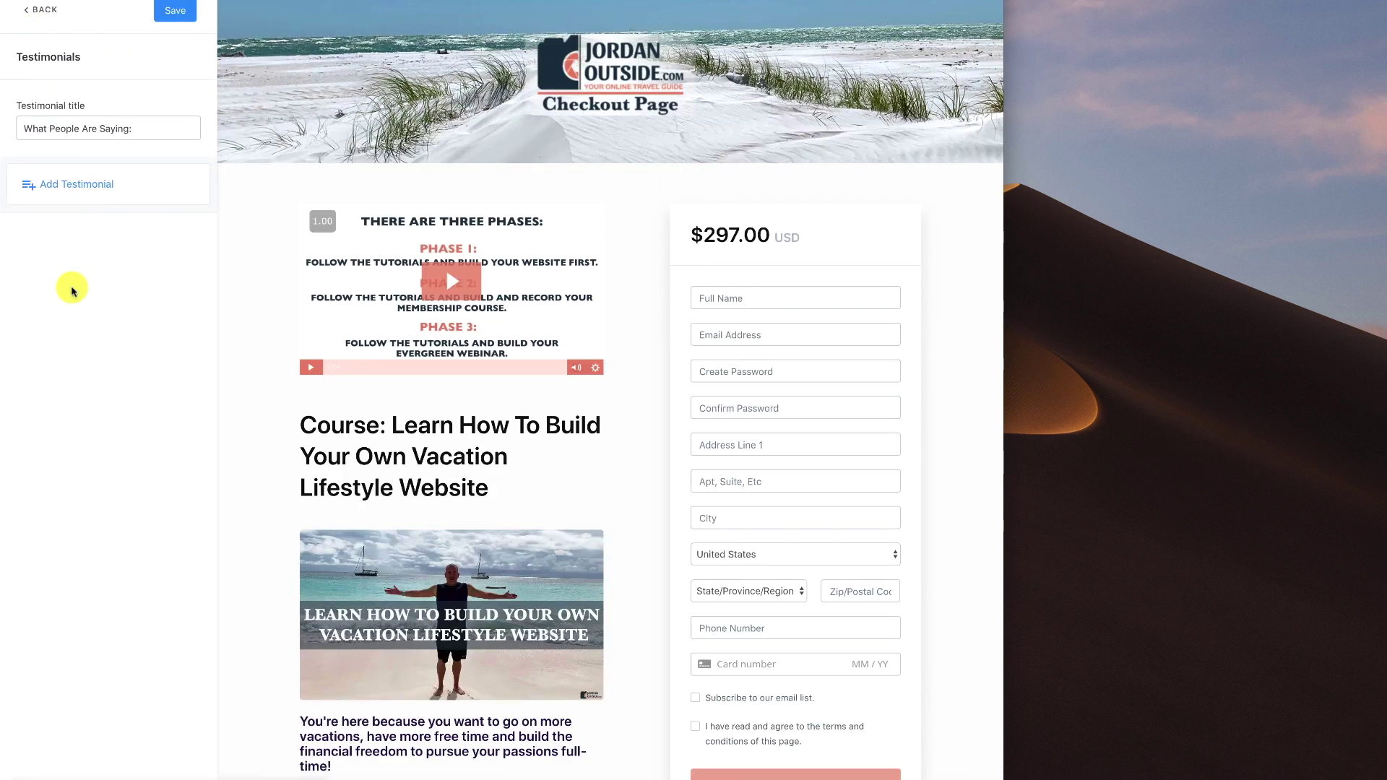
left_click(74, 185)
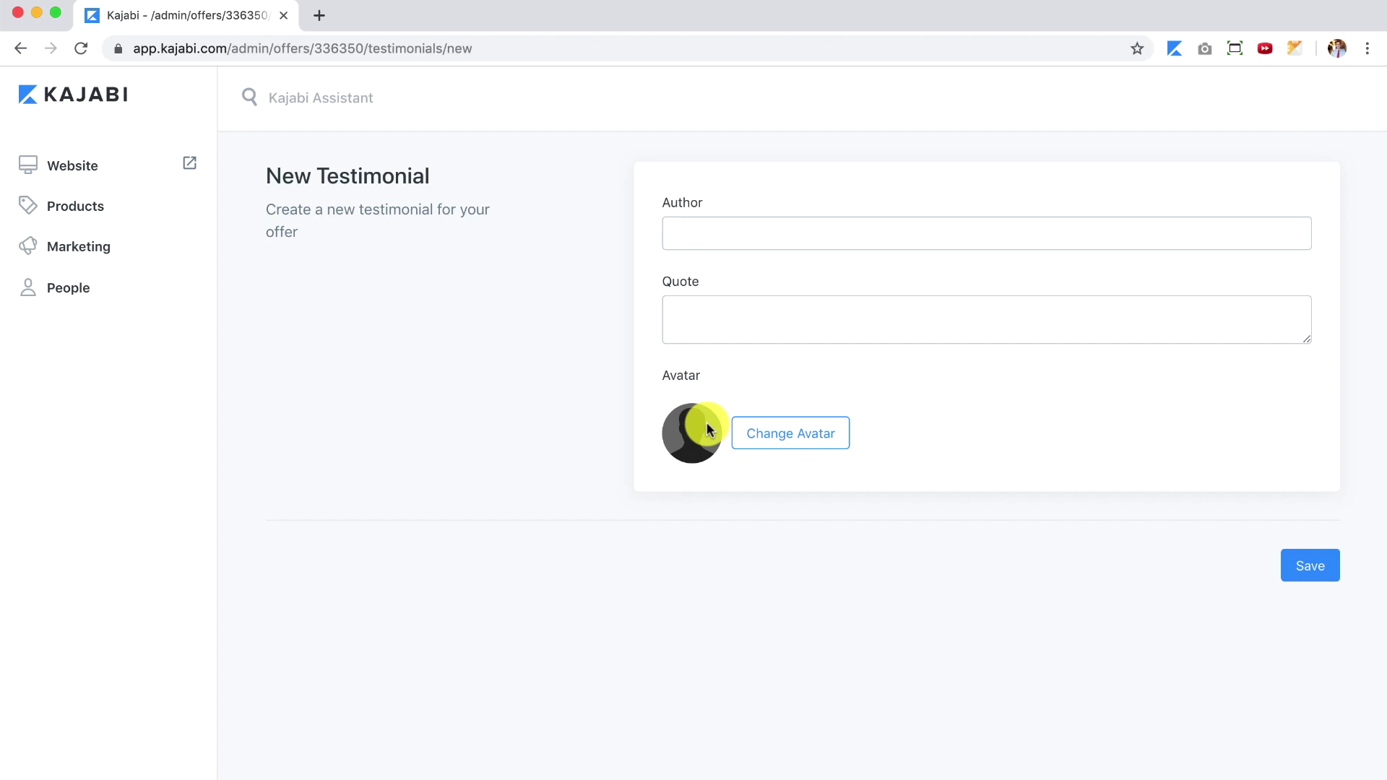
left_click(21, 48)
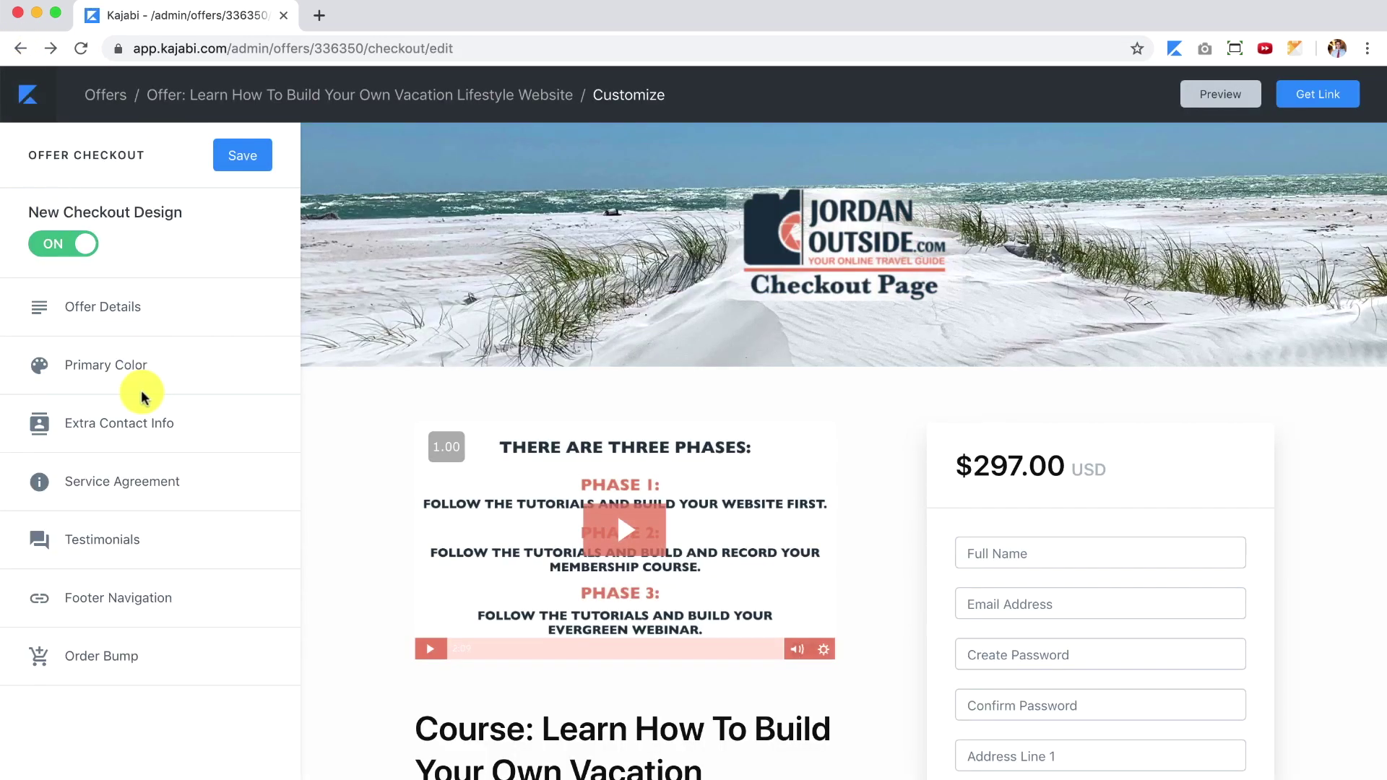
Set the checkout page's footer navigation to the Footer menu, save, check the footer links, and return to the checkout settings list.
left_click(106, 599)
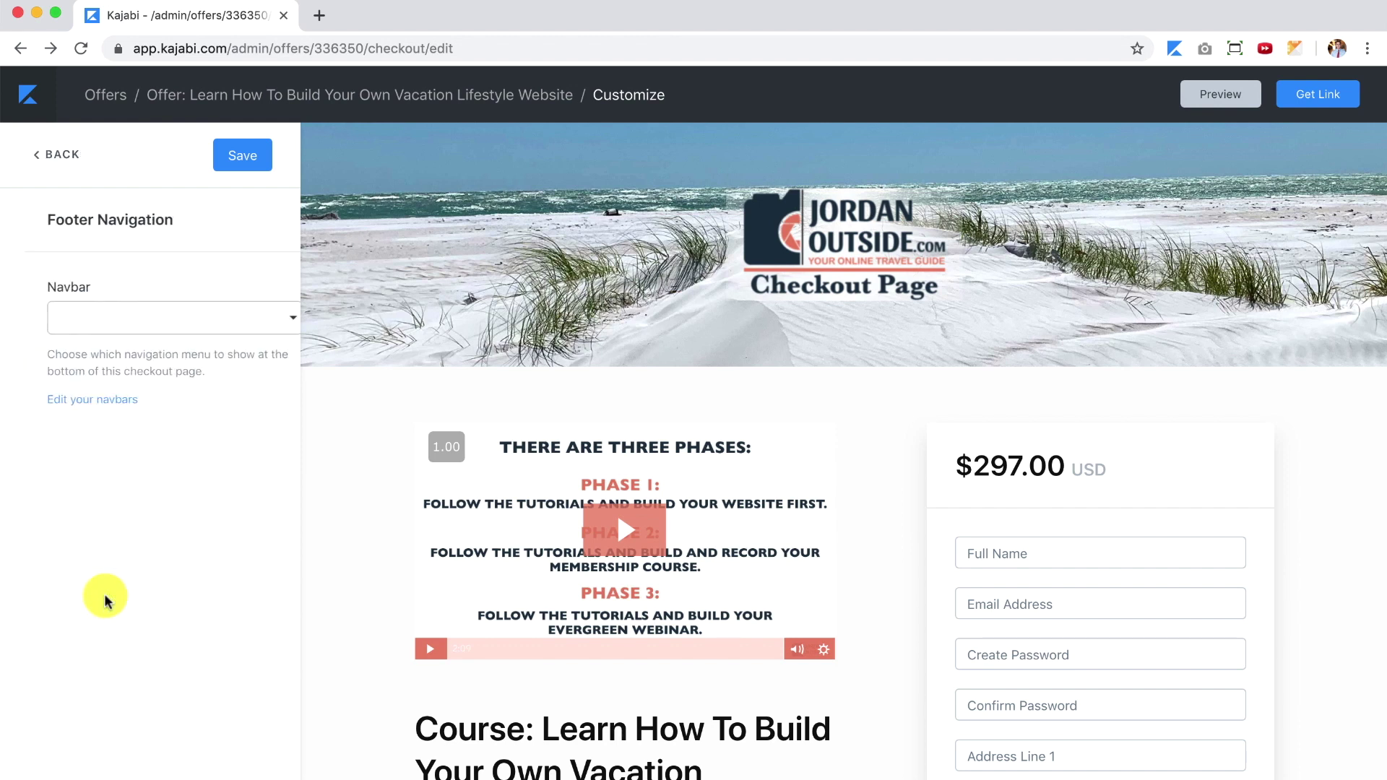
left_click(165, 319)
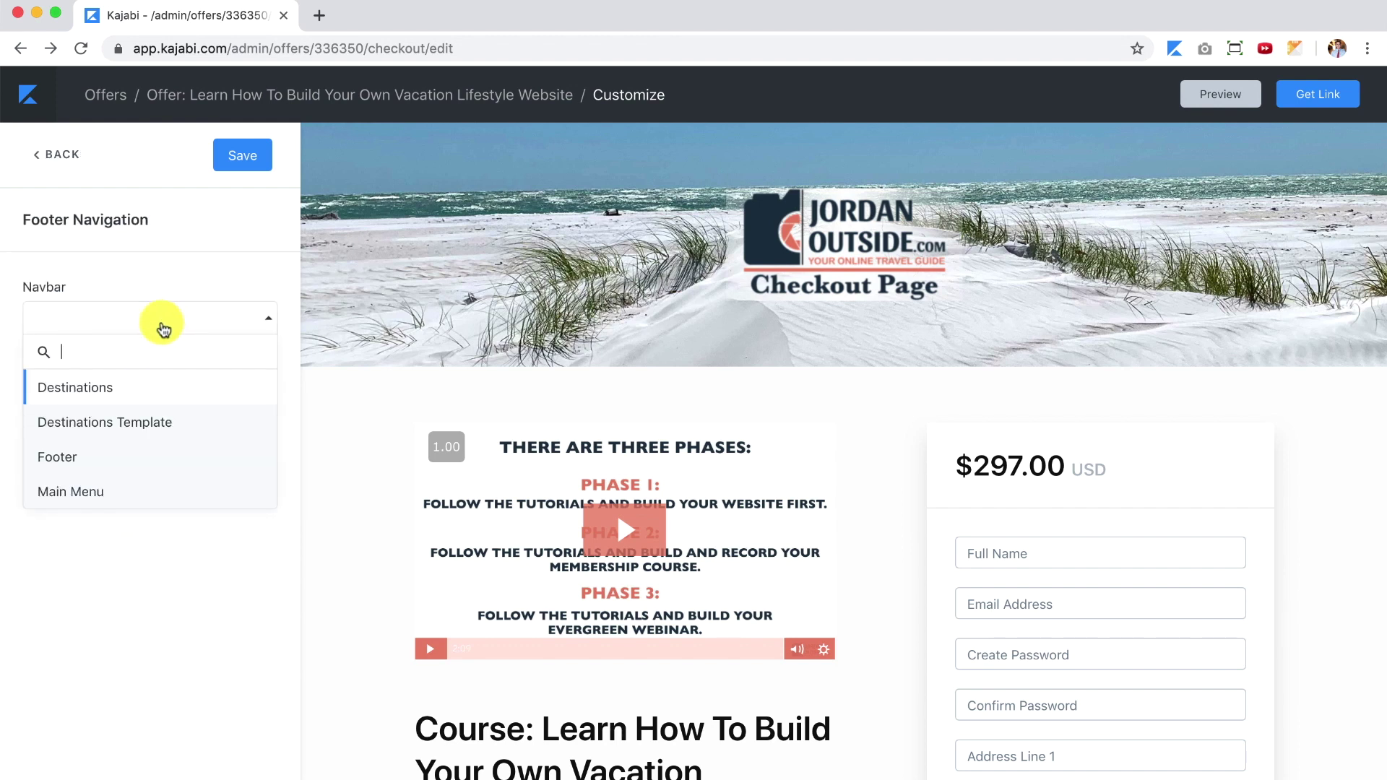
left_click(63, 455)
left_click(243, 158)
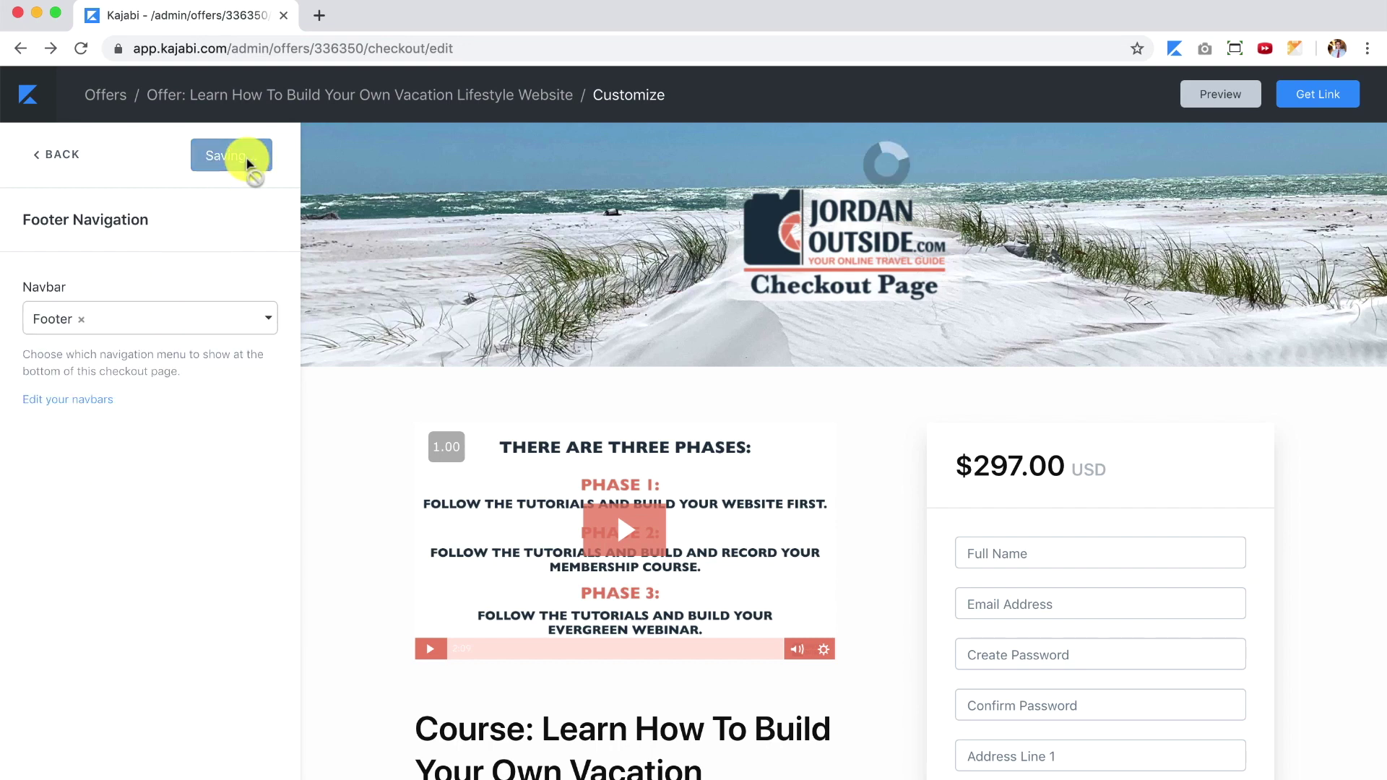
scroll(842, 449, "down", 15)
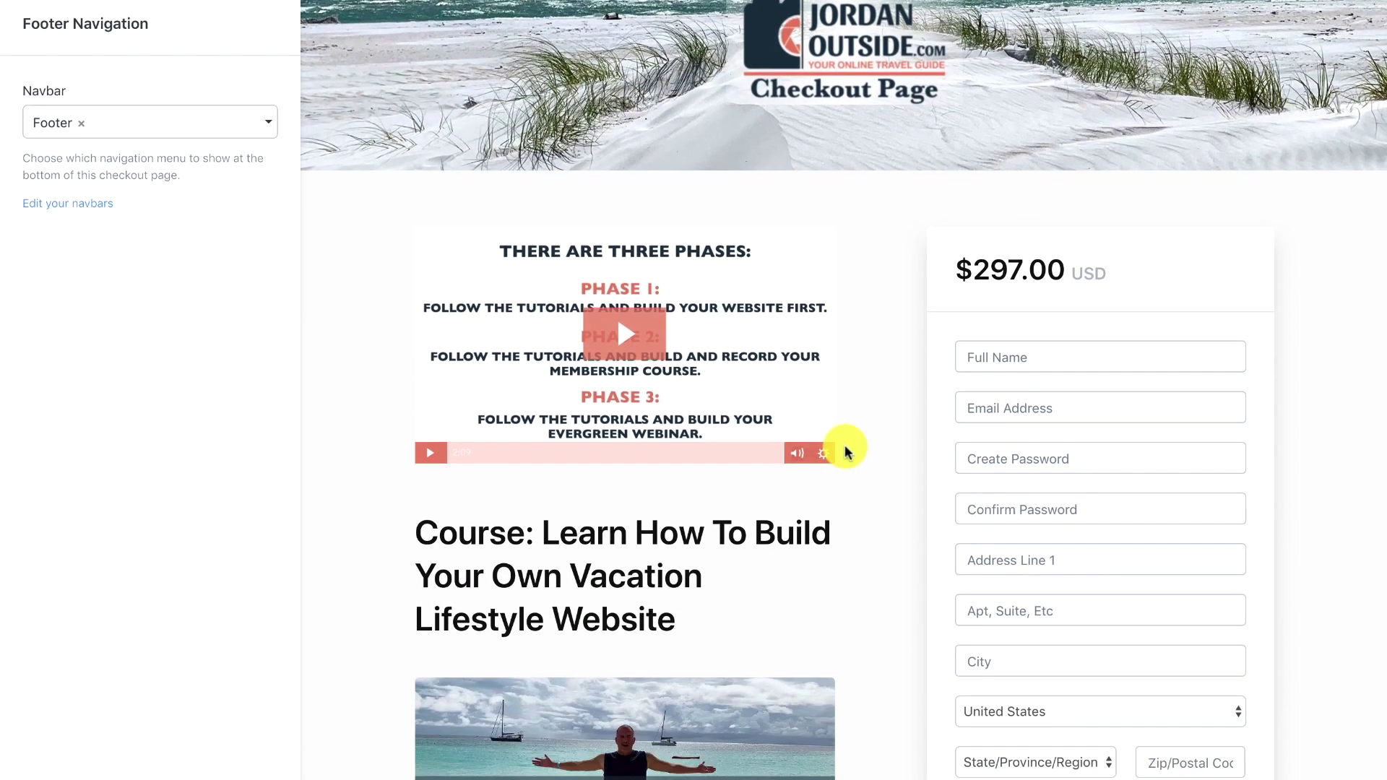
mouse_move(499, 726)
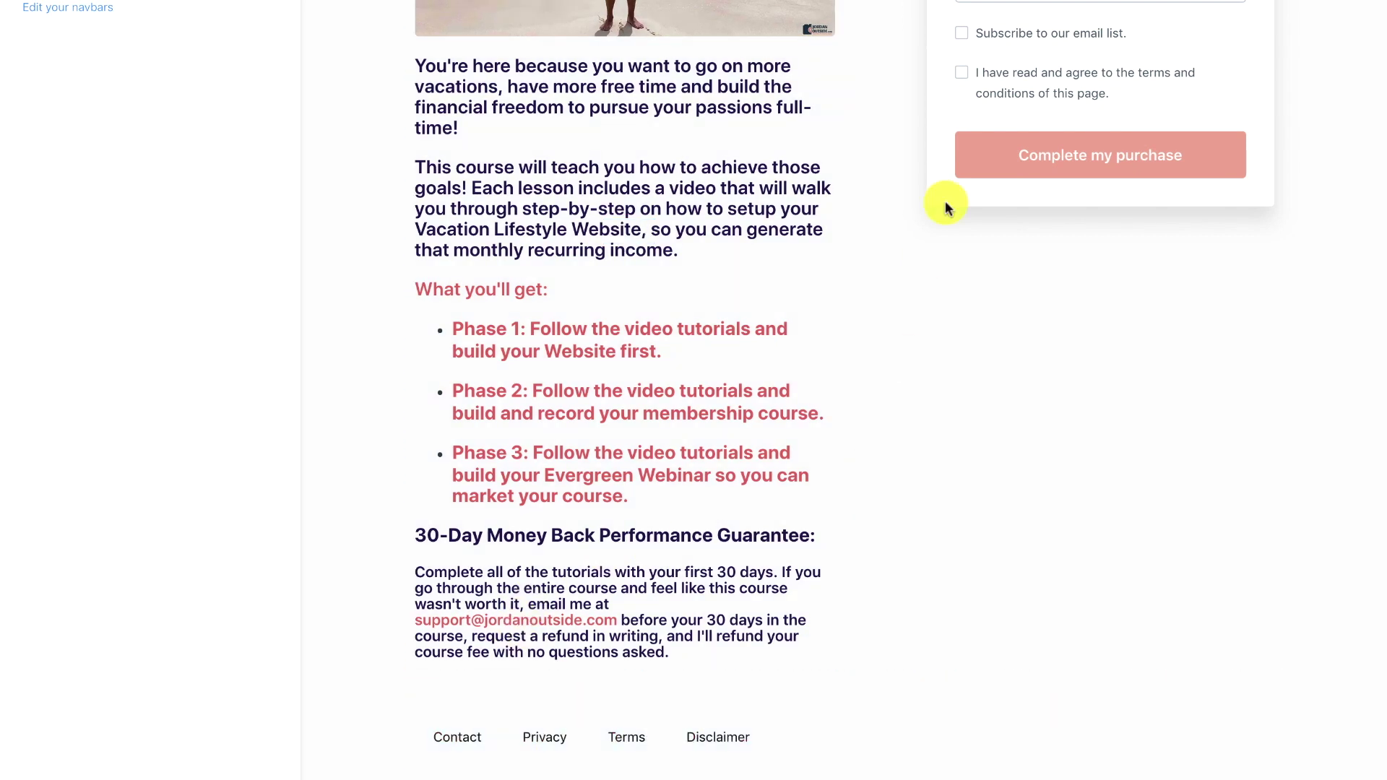
mouse_move(1020, 76)
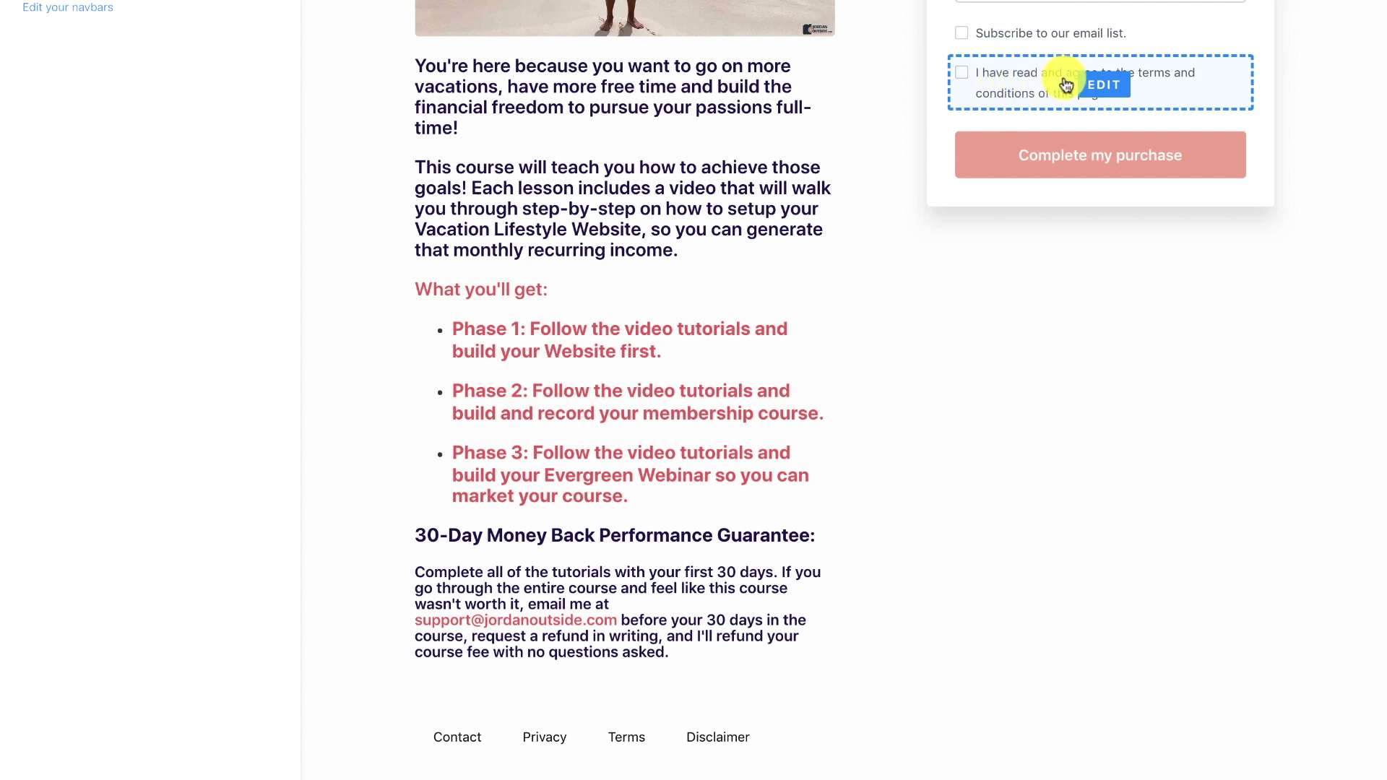
scroll(248, 247, "up", 4)
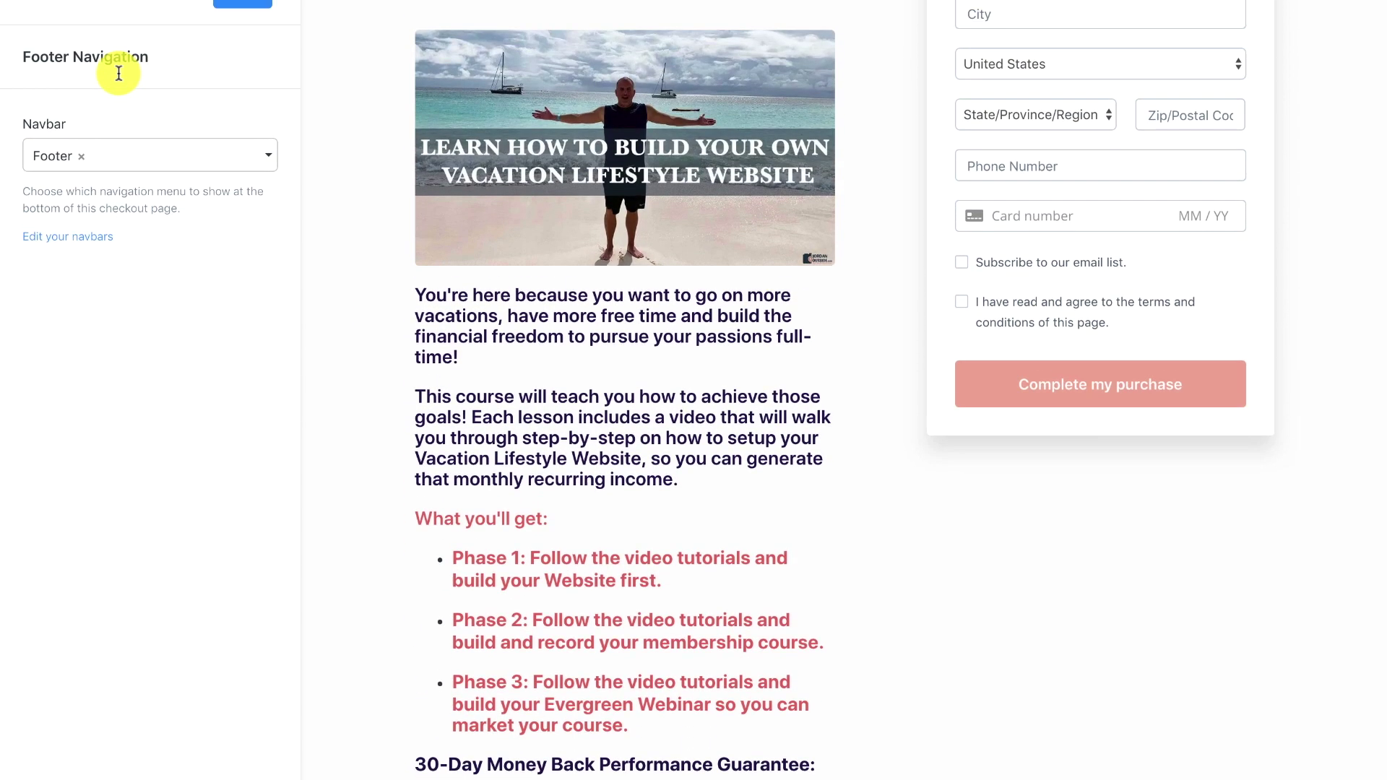
left_click(238, 31)
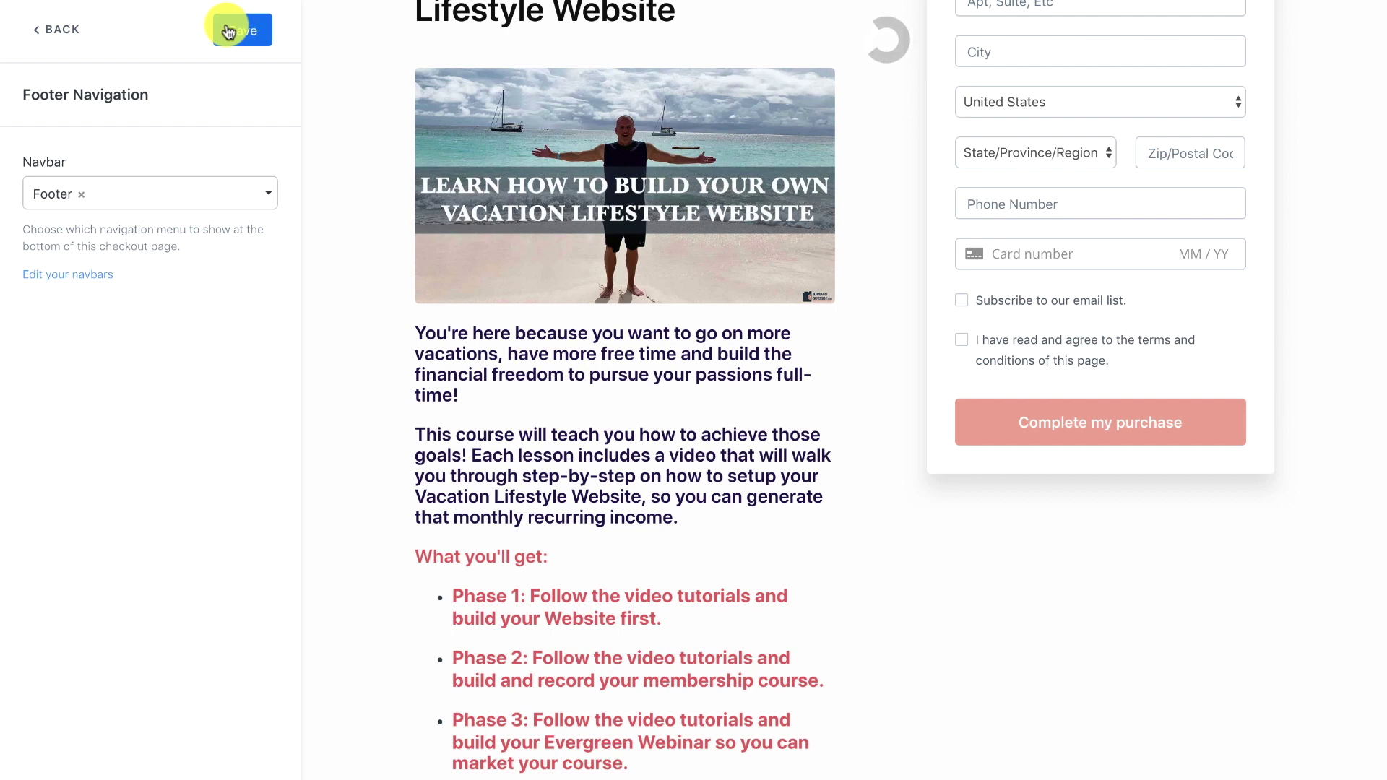
left_click(61, 31)
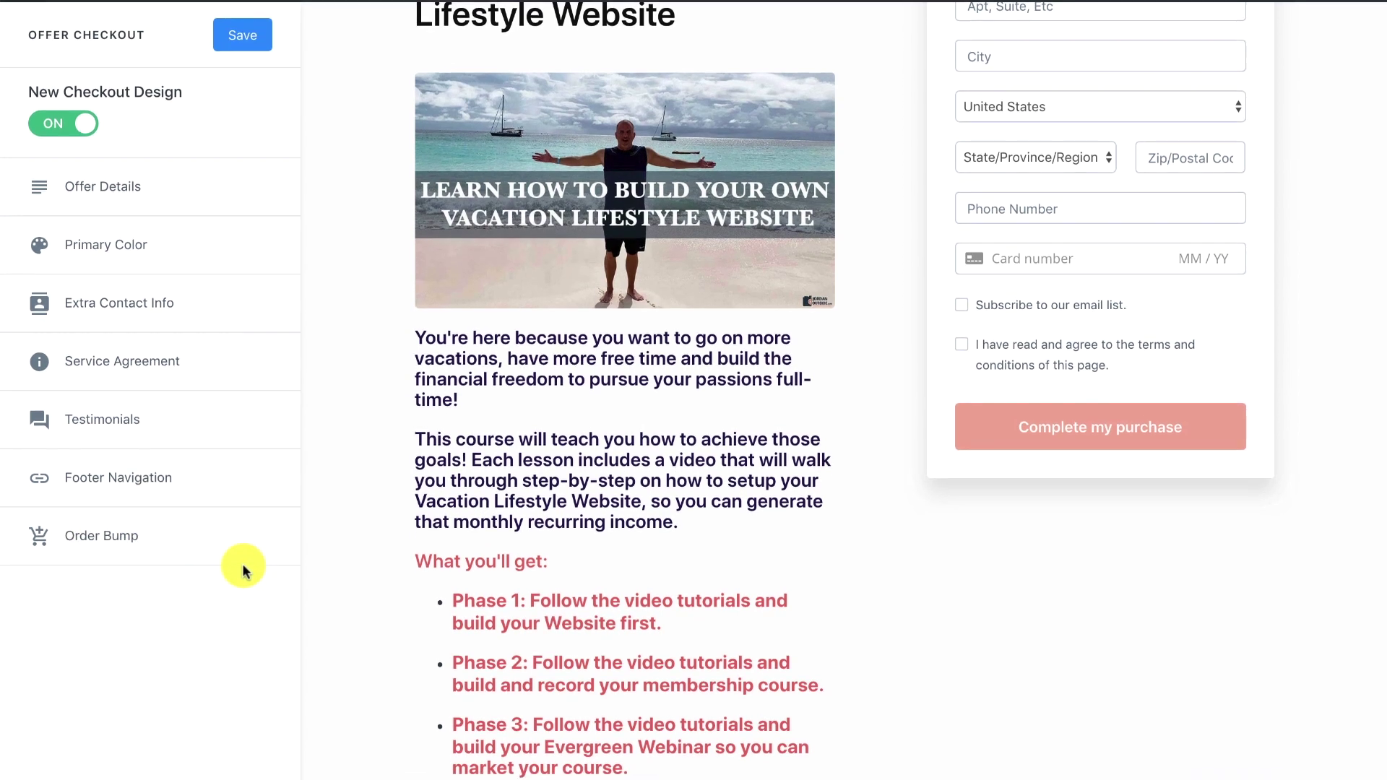
scroll(455, 588, "up", 10)
left_click(246, 33)
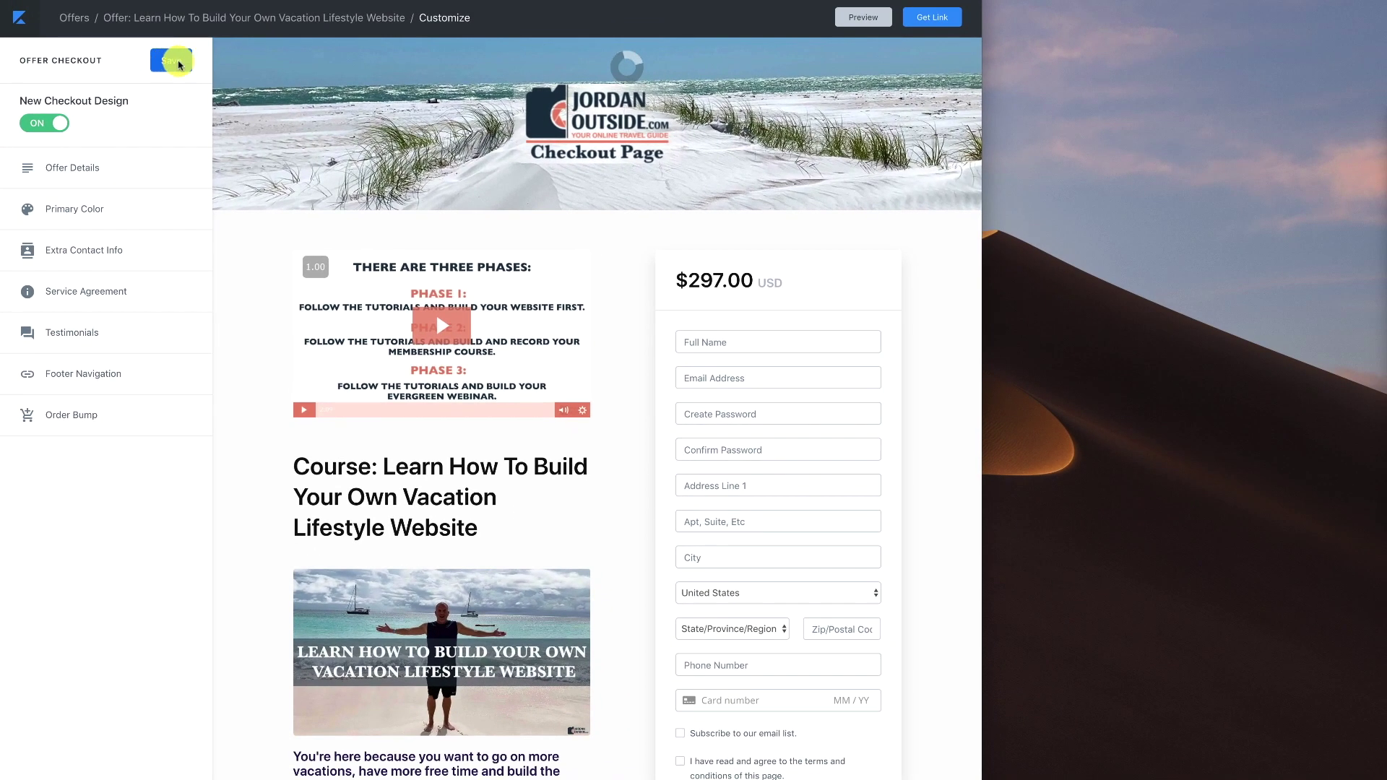
Preview the live checkout page, review it from the header to the footer links, and close the preview.
left_click(859, 17)
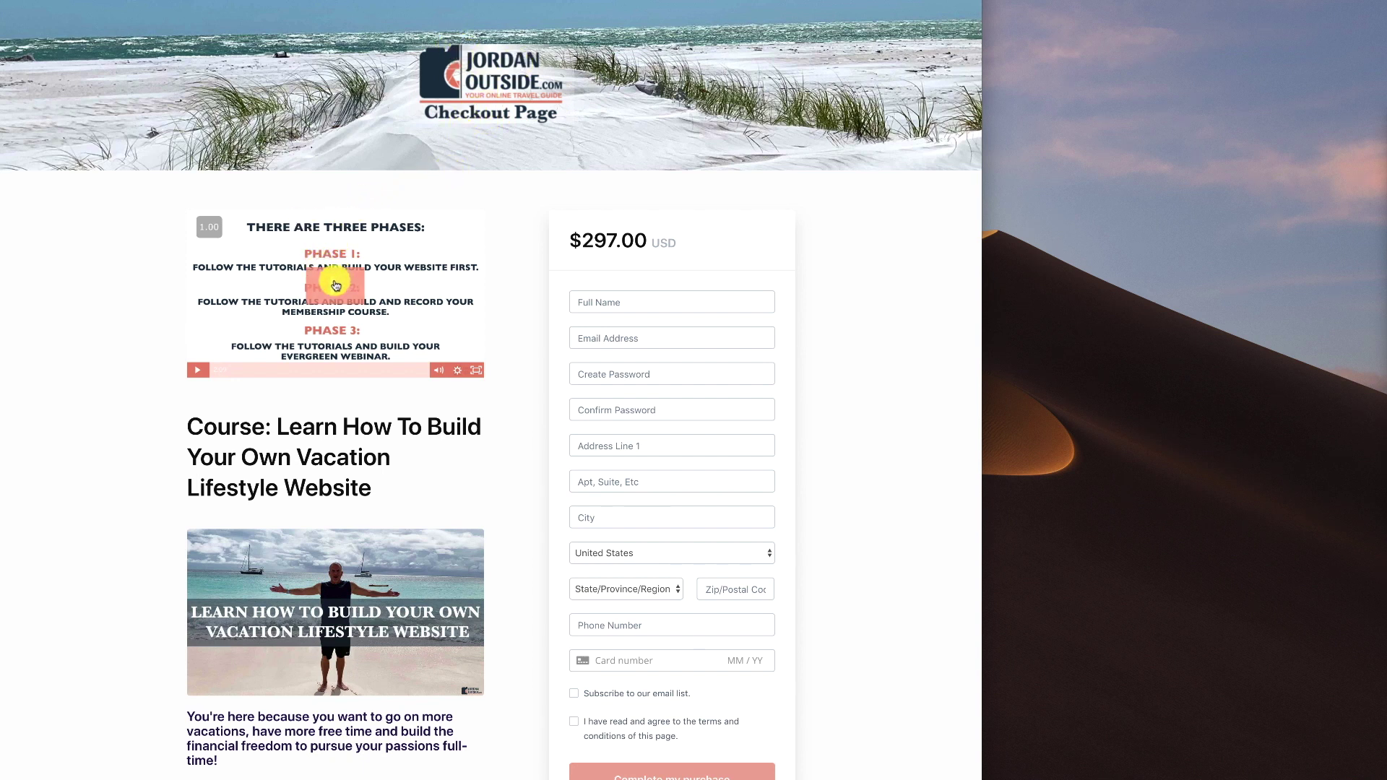
scroll(331, 440, "down", 2)
scroll(330, 440, "down", 3)
scroll(332, 499, "down", 3)
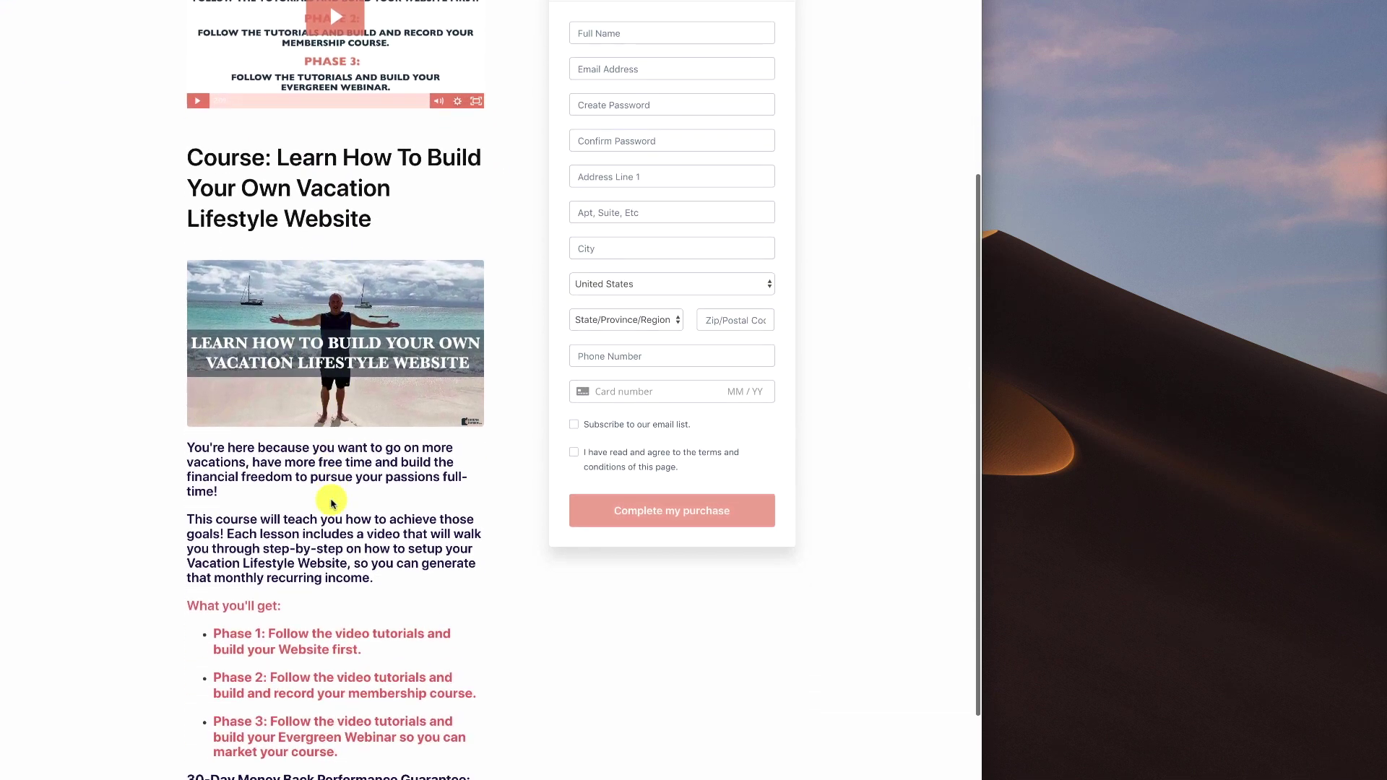
scroll(332, 504, "down", 2)
scroll(289, 549, "down", 1)
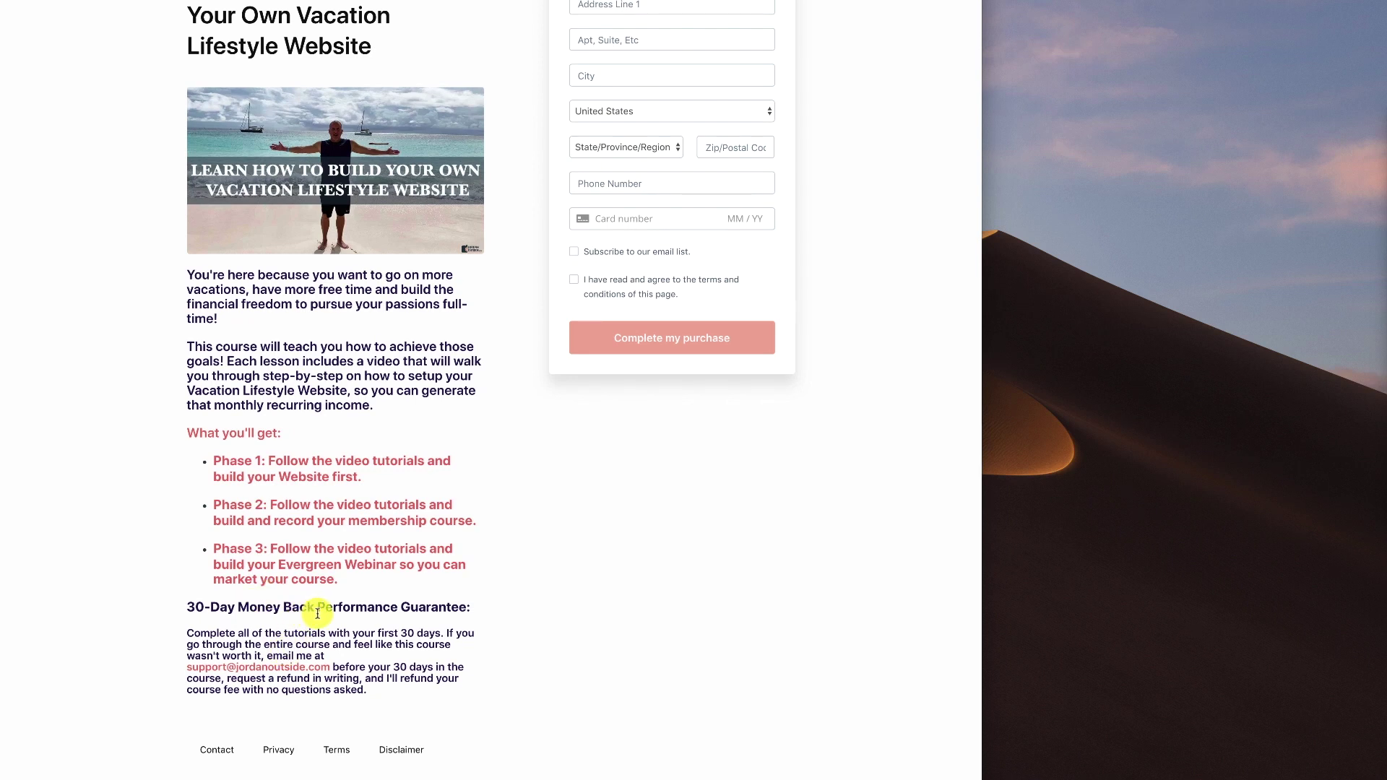
scroll(317, 613, "up", 10)
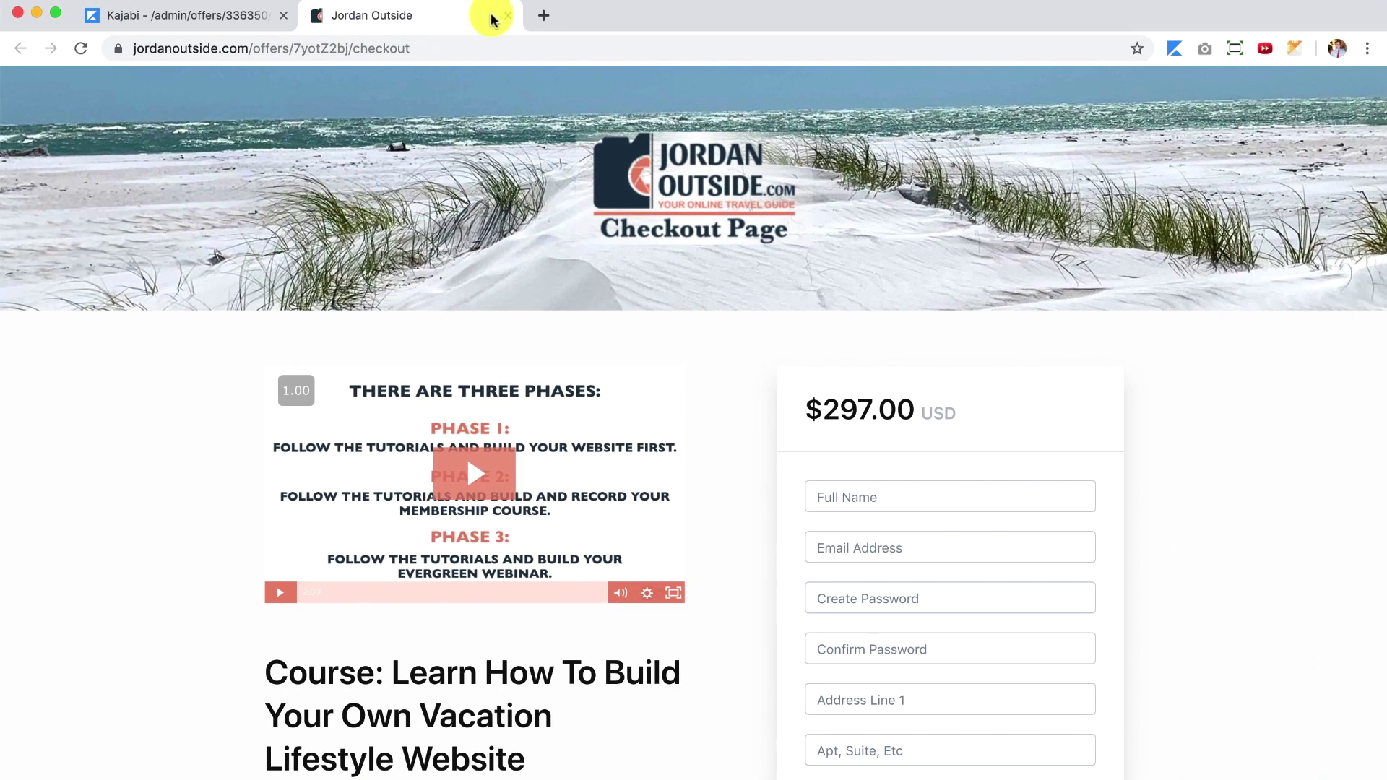
left_click(508, 15)
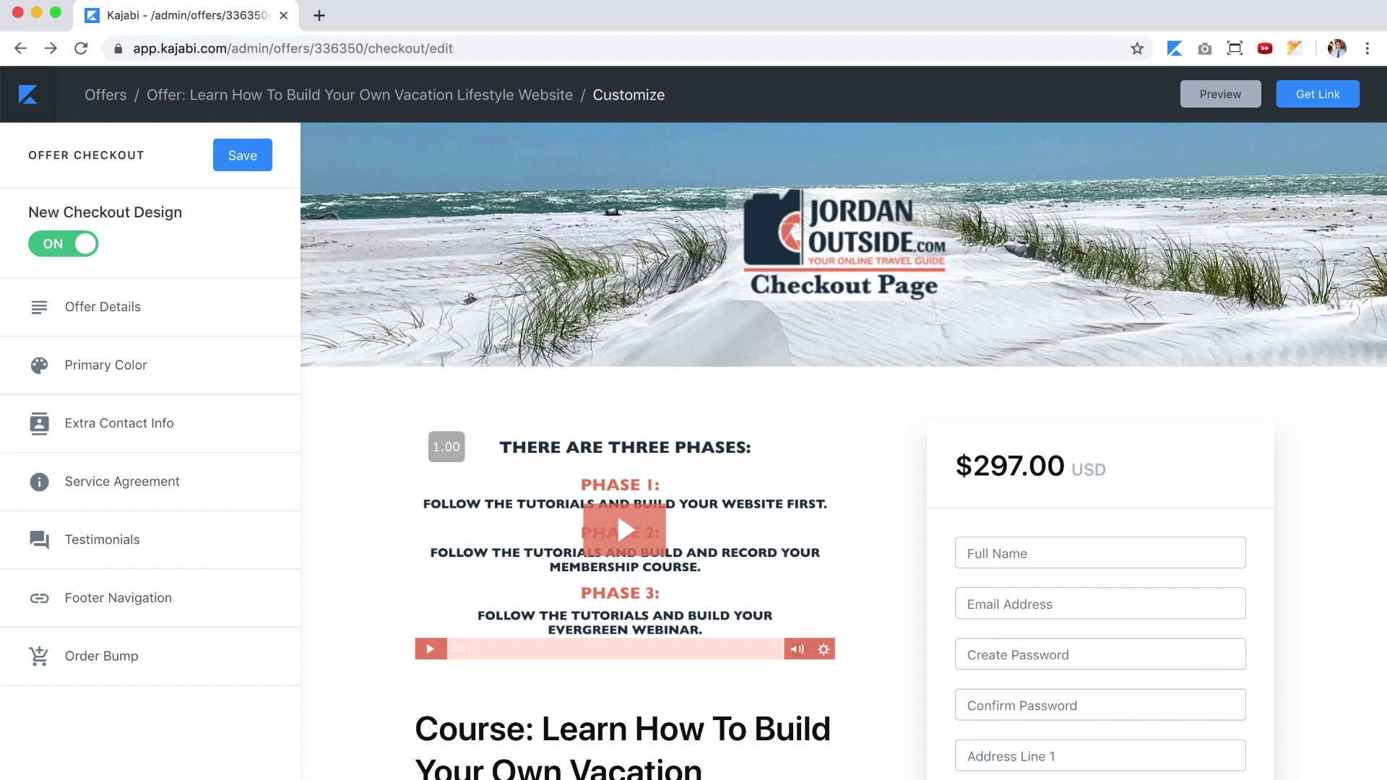
Save the checkout page, leave its customizer, and return to the list of offers.
left_click(247, 158)
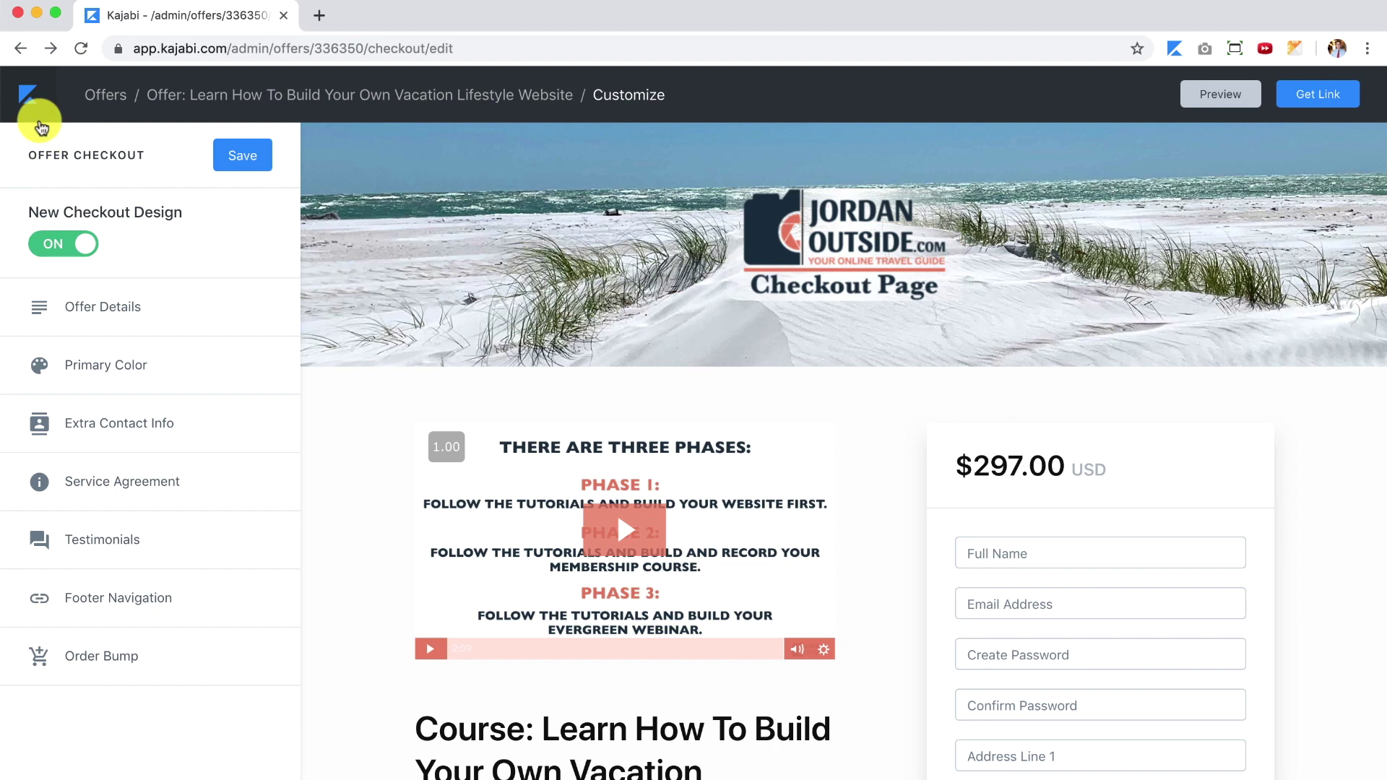
left_click(29, 99)
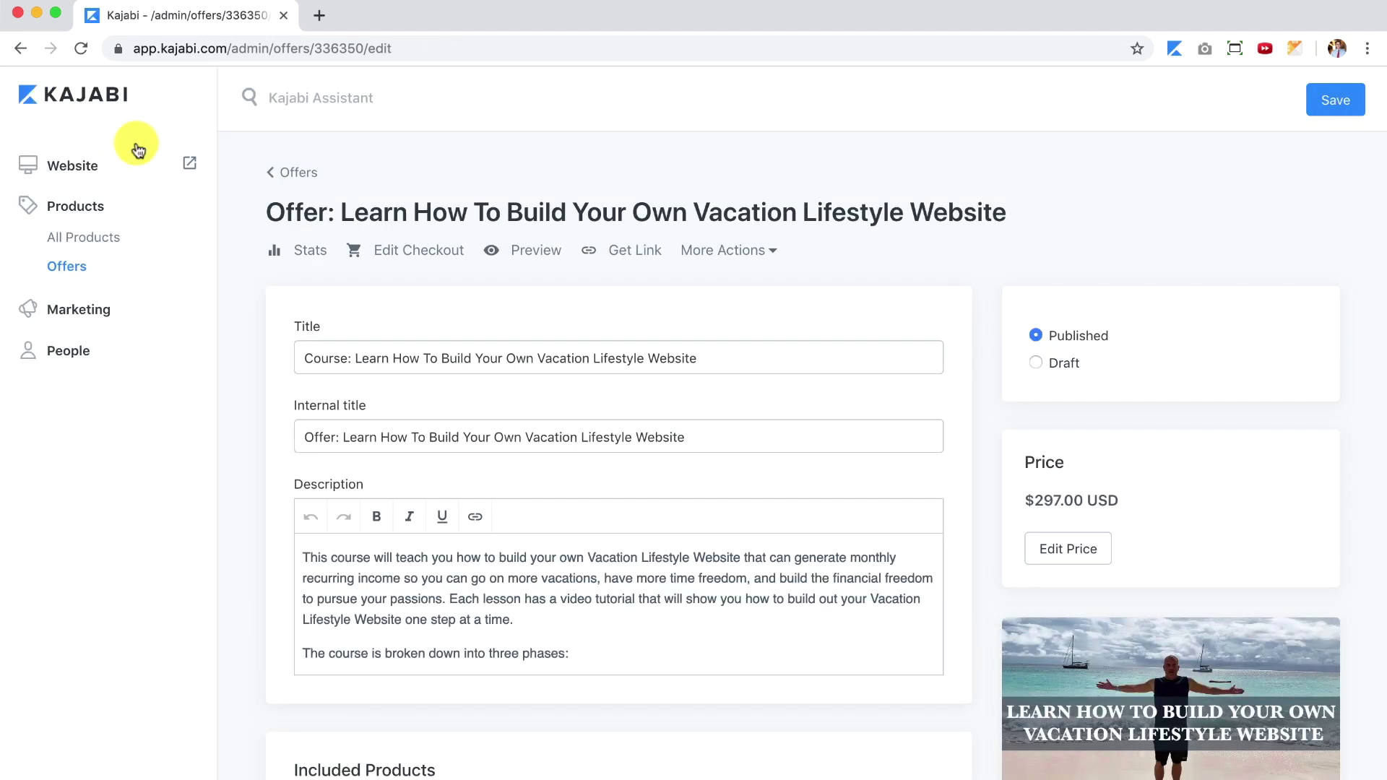
left_click(300, 177)
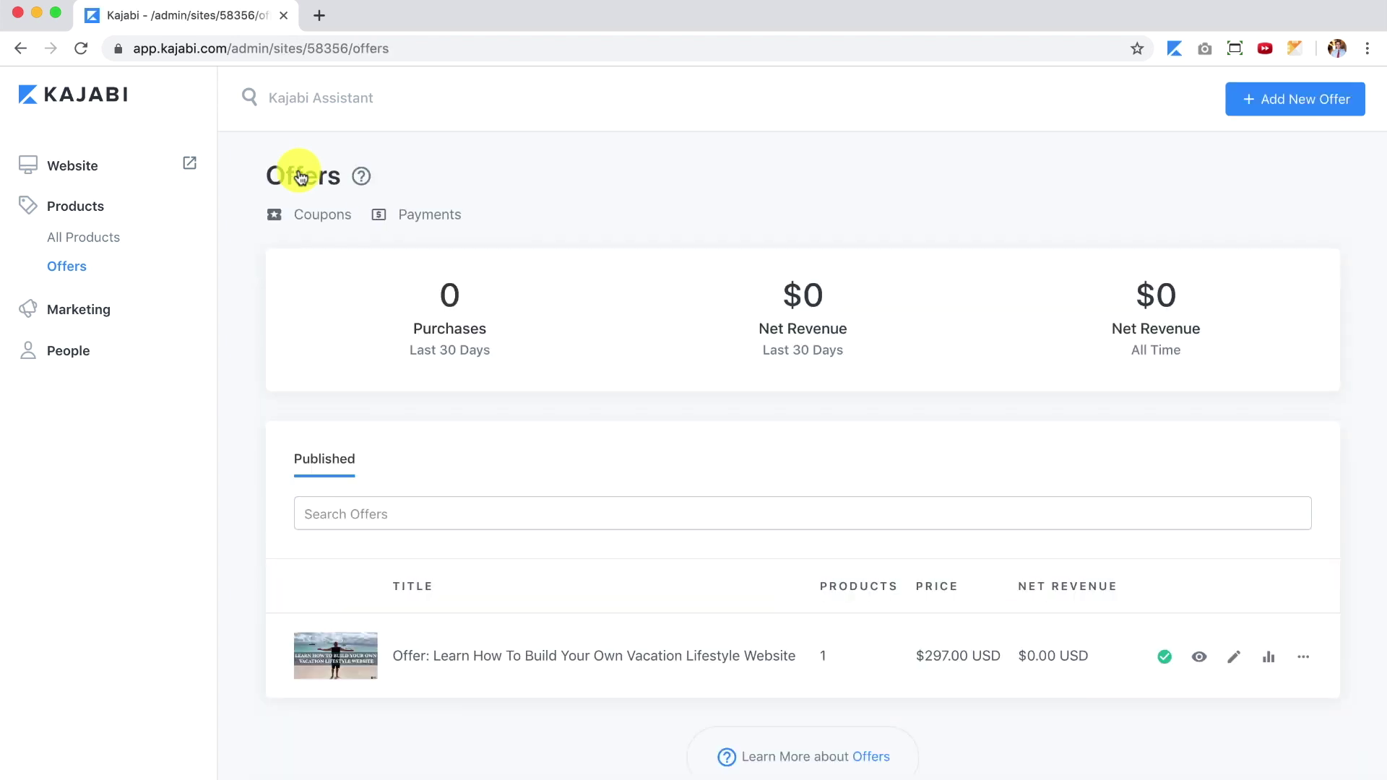
Start a new coupon of the Single Coupon Code type from the offers' coupons page.
left_click(318, 216)
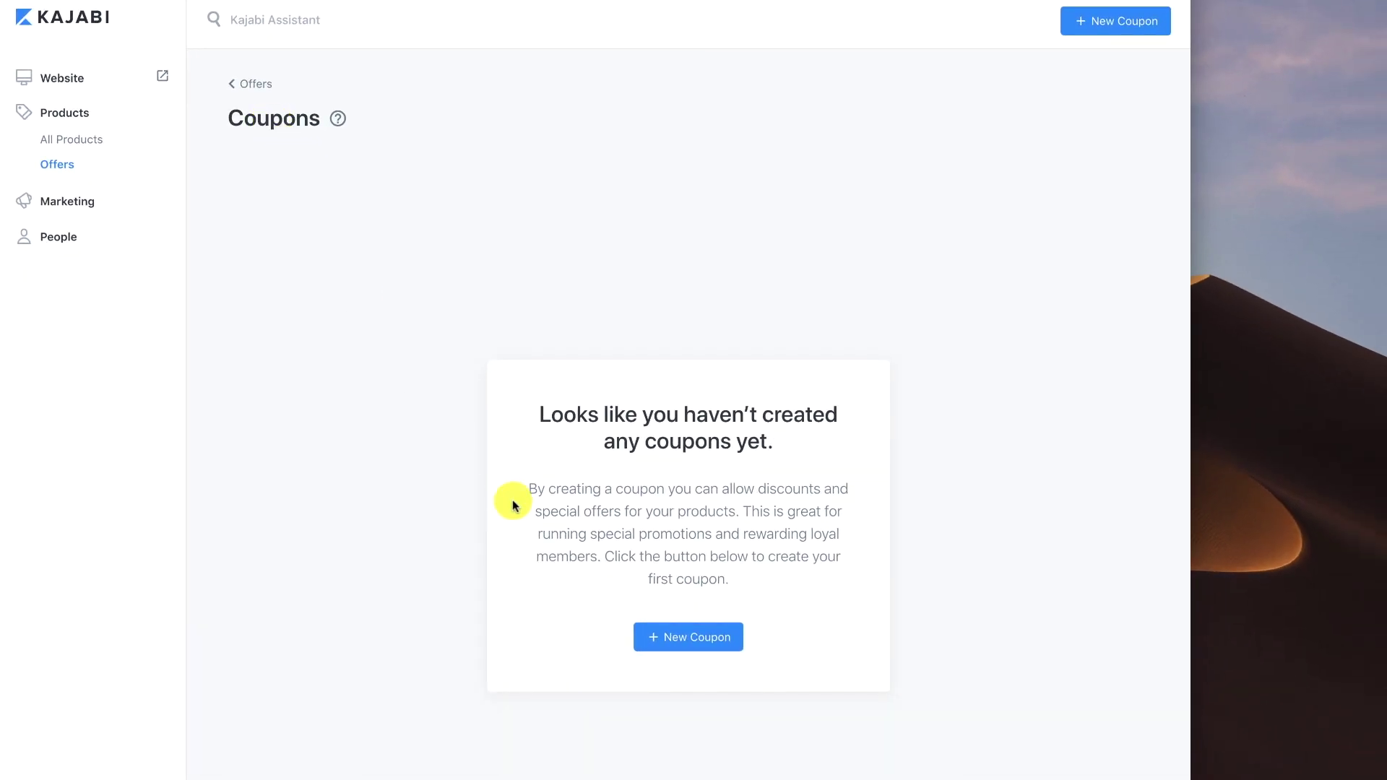
left_click(693, 640)
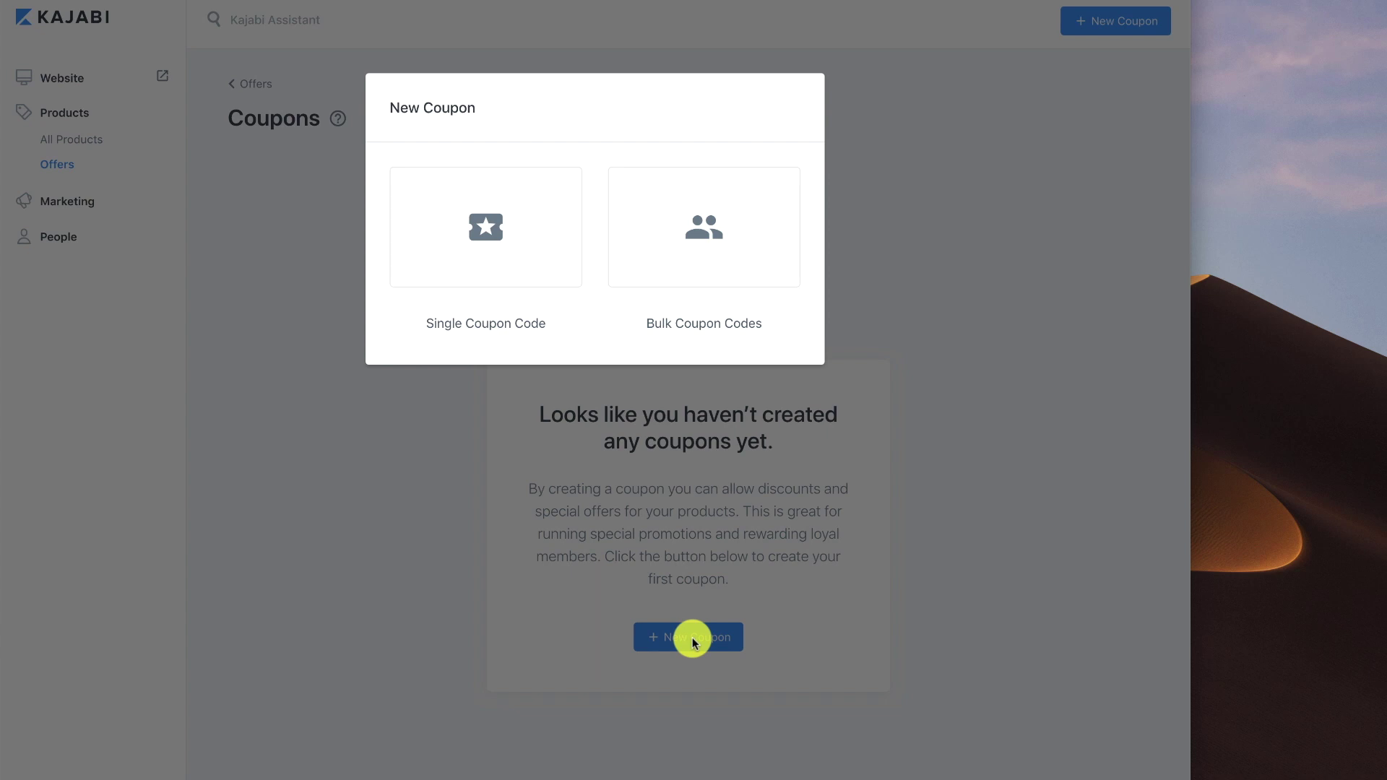
left_click(493, 242)
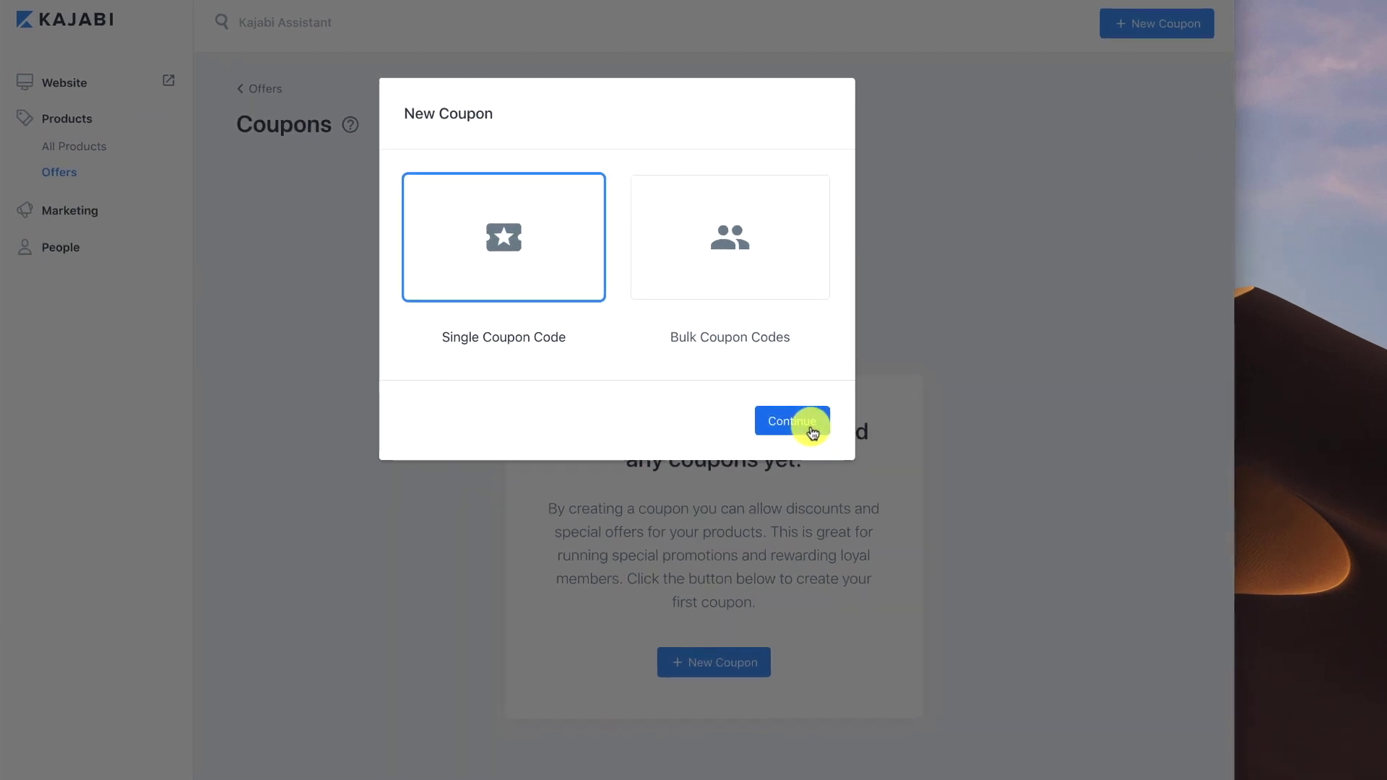
left_click(792, 421)
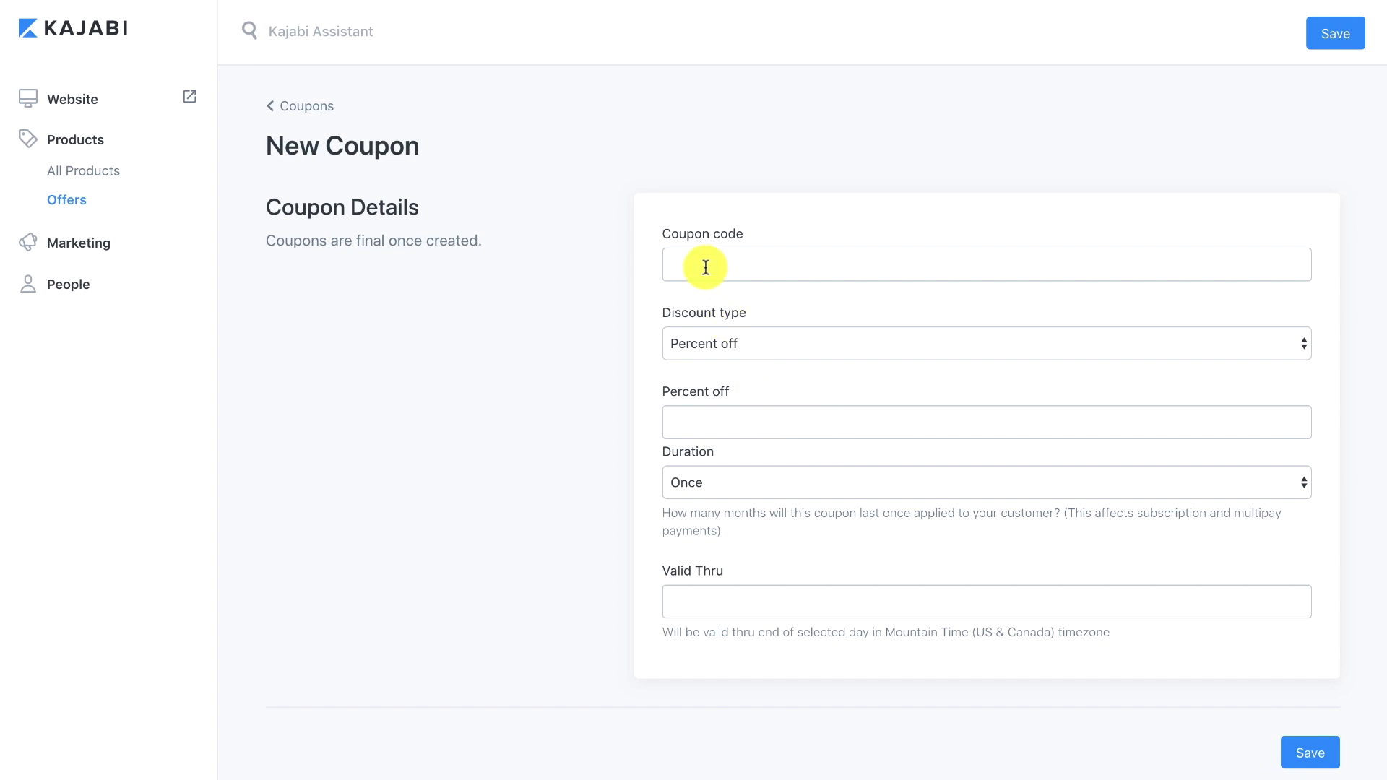
Enter coupon code ONLY97 with an Amount off discount of 200 USD and a duration of Once.
left_click(705, 268)
type("ONLY97")
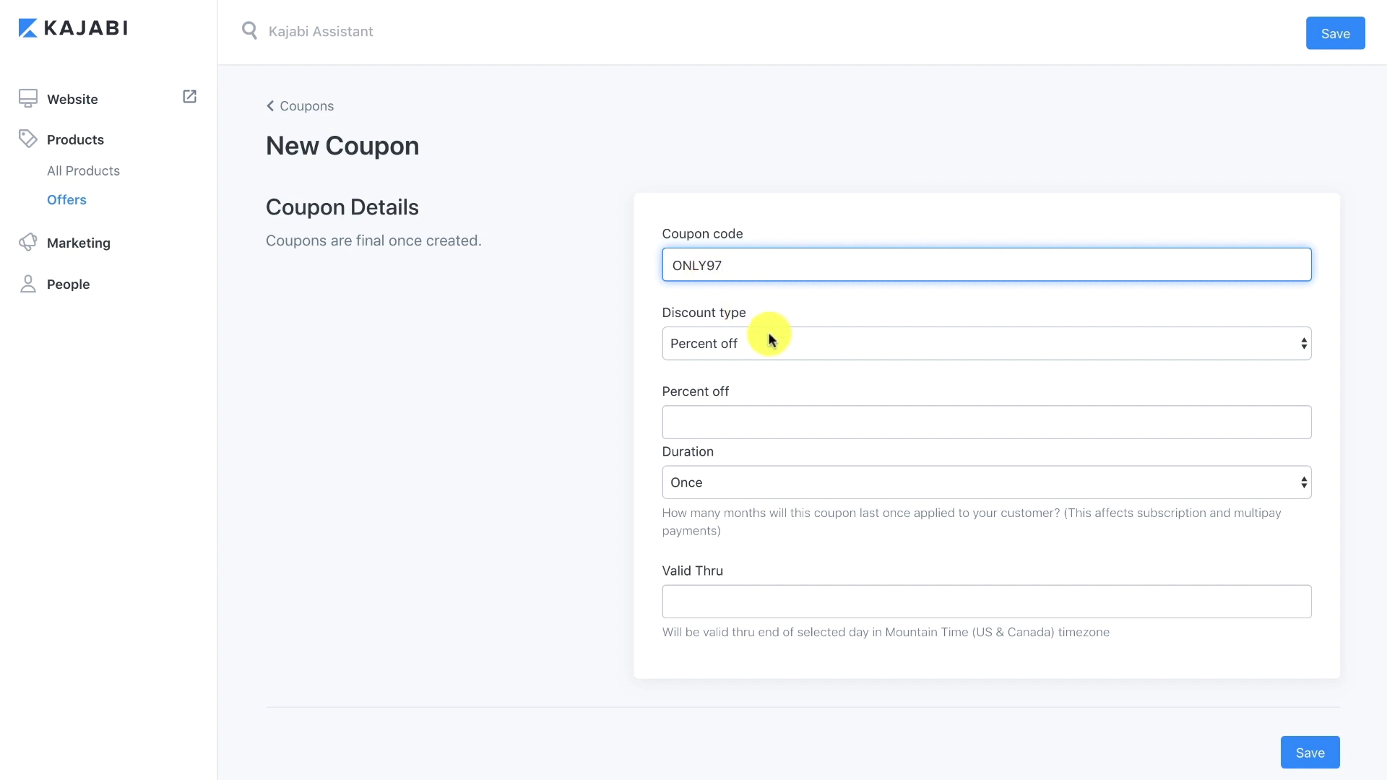
left_click(770, 342)
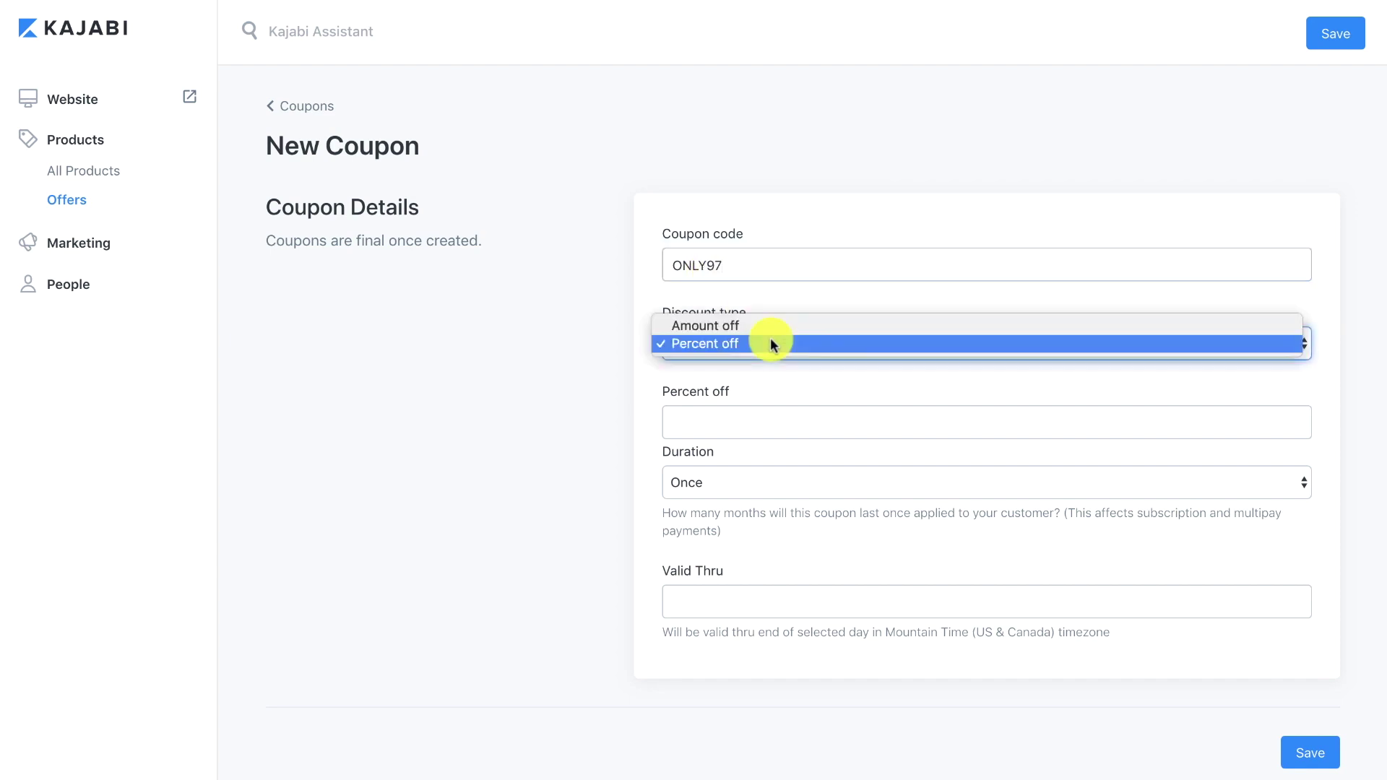
left_click(768, 325)
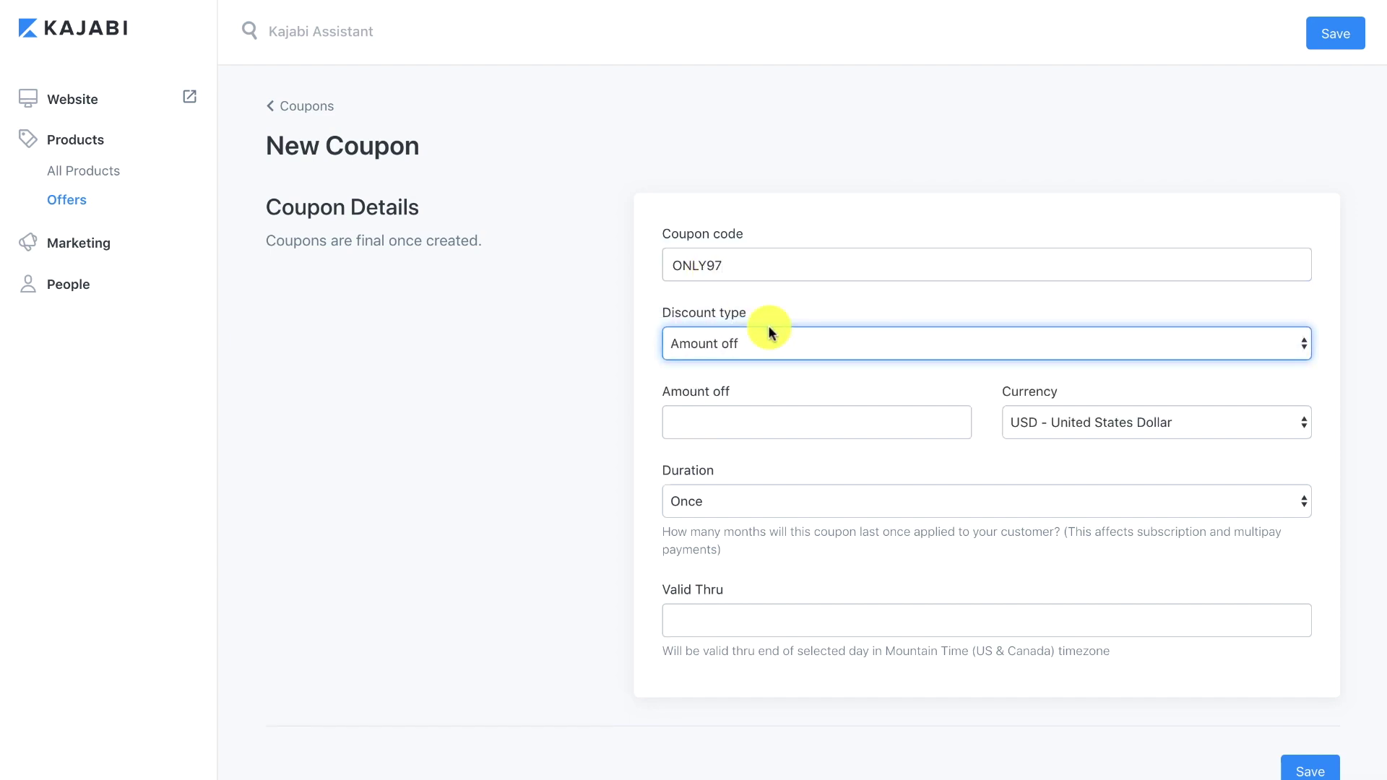
left_click(737, 422)
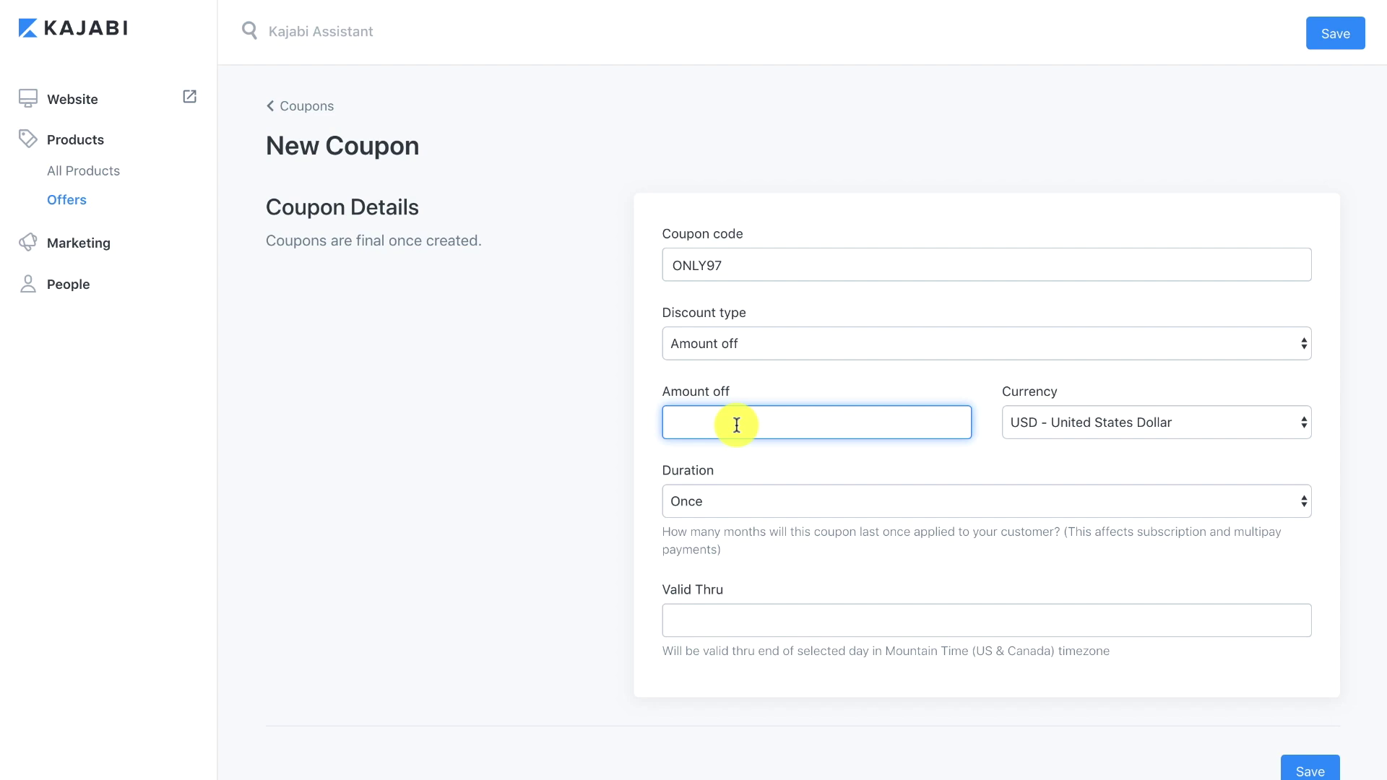
type("200")
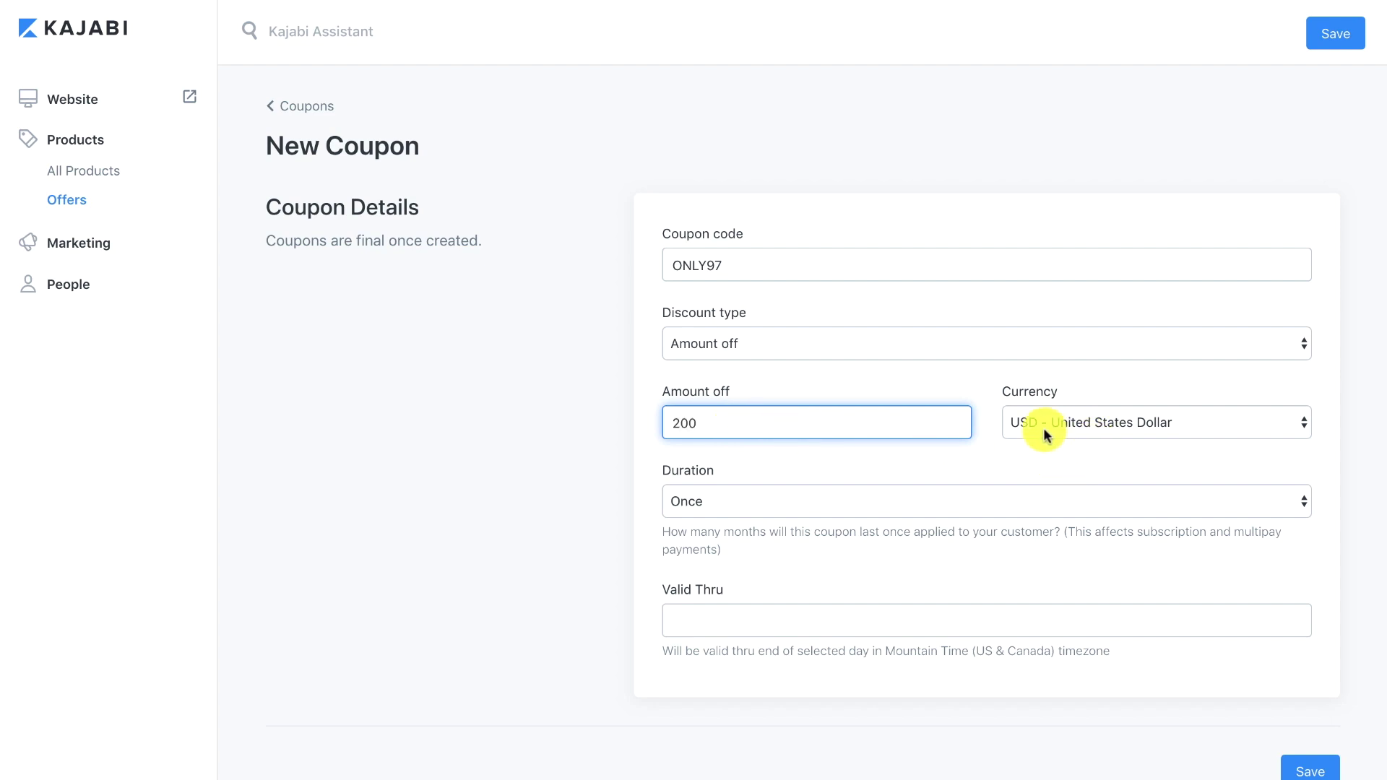
left_click(743, 504)
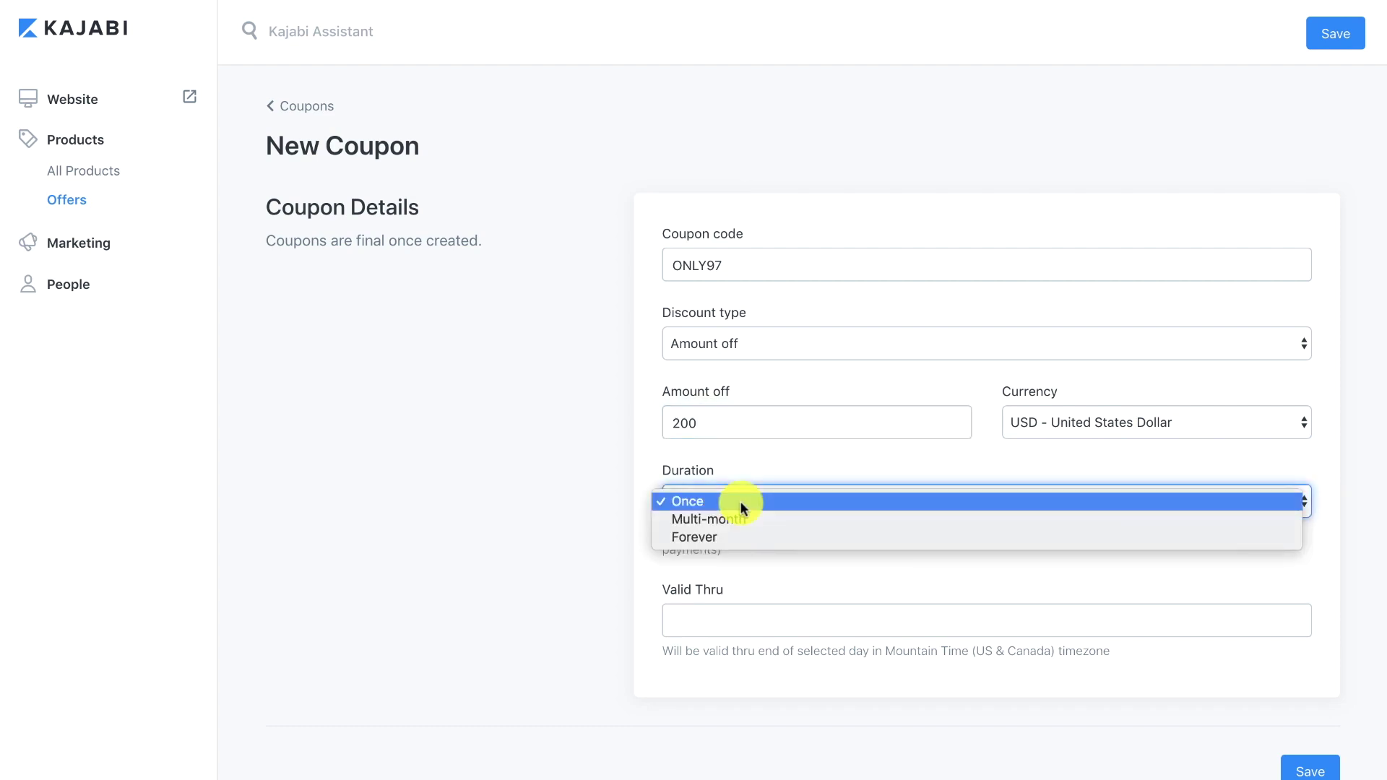
left_click(699, 509)
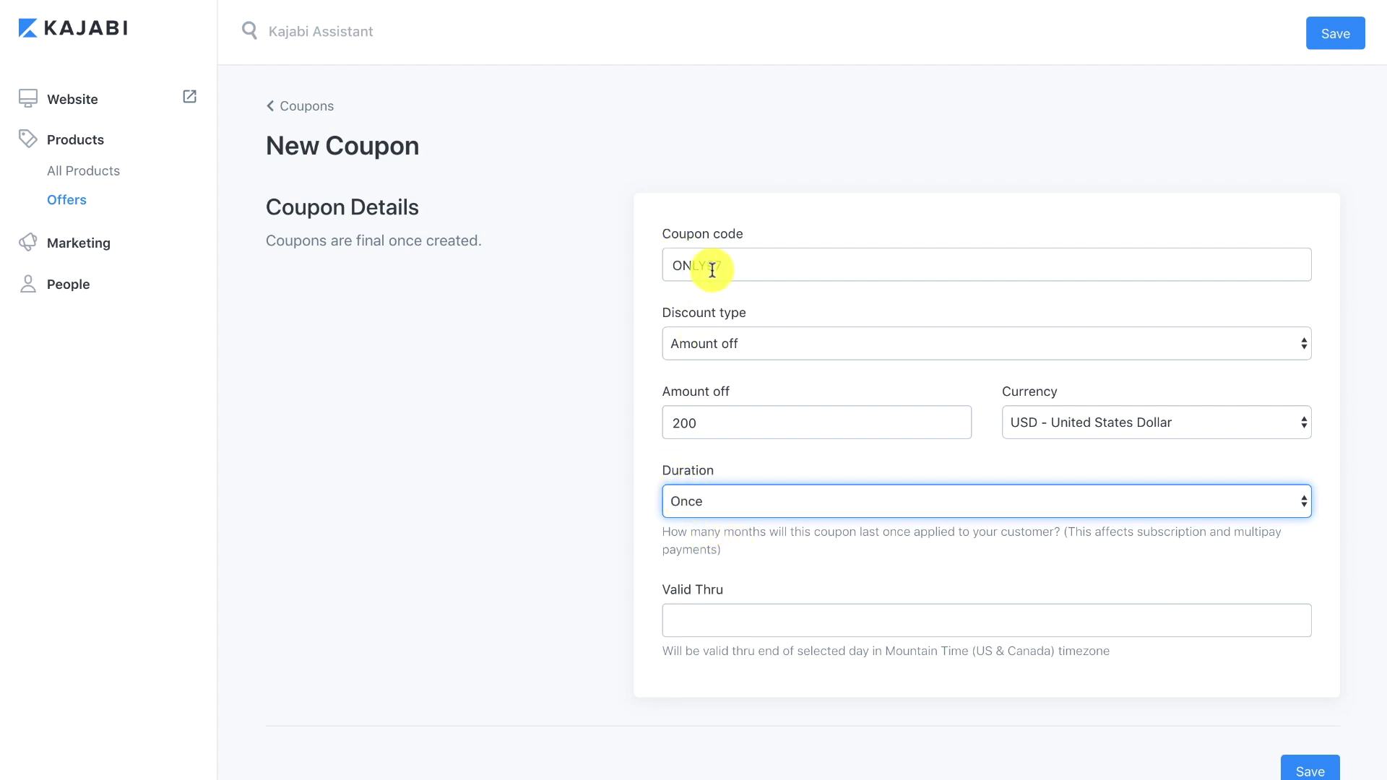
Set the coupon's Valid Thru date to December 31, 2020 and save the coupon.
left_click(702, 624)
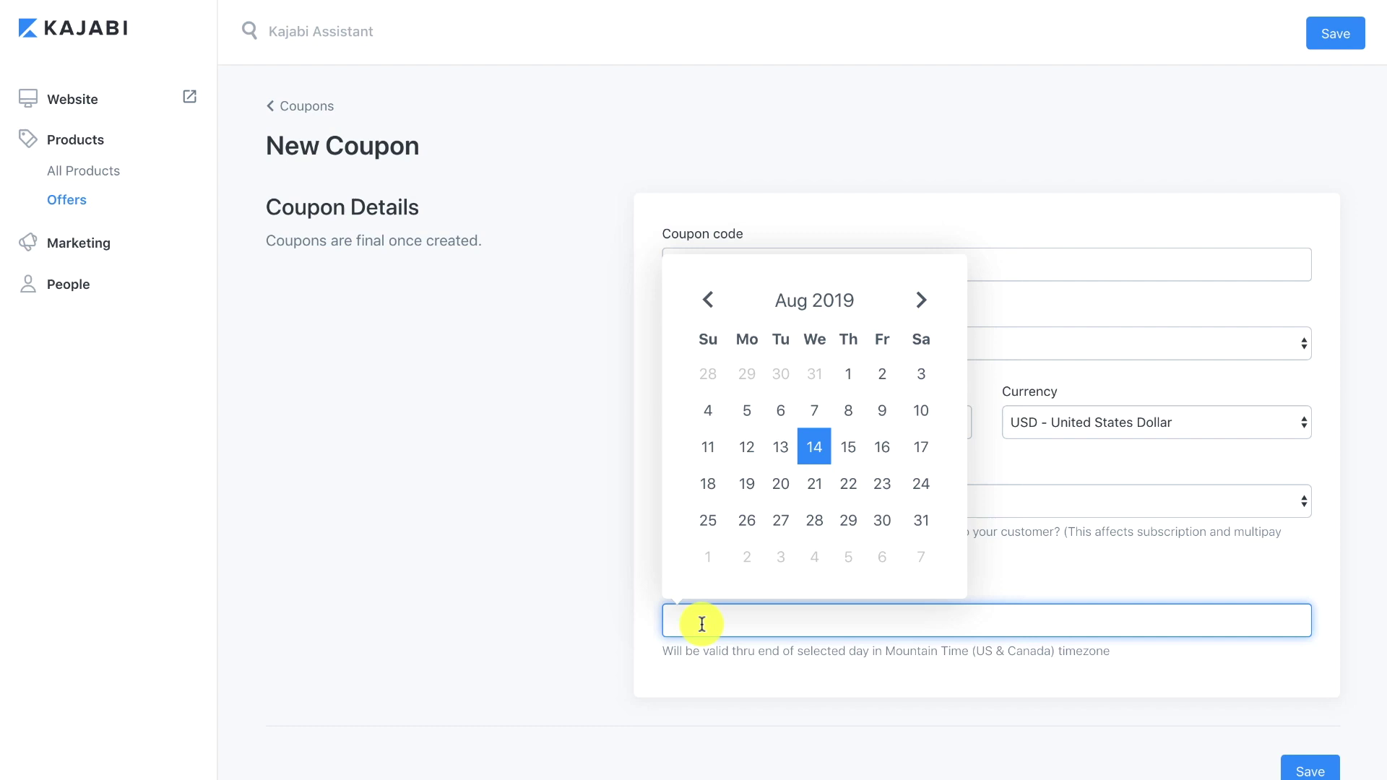
left_click(920, 306)
left_click(922, 309)
left_click(922, 309)
left_click(922, 309)
left_click(922, 309)
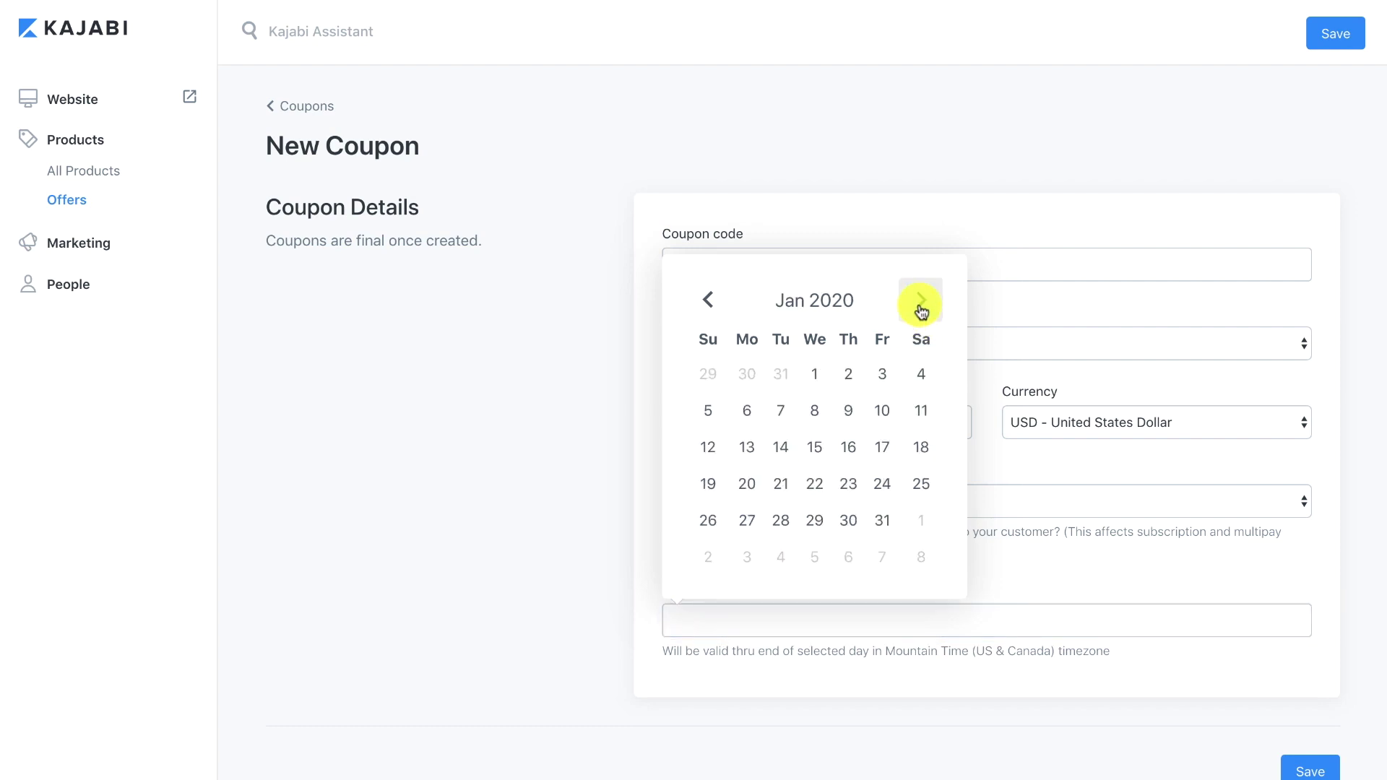
left_click(921, 309)
left_click(922, 309)
left_click(922, 309)
left_click(922, 310)
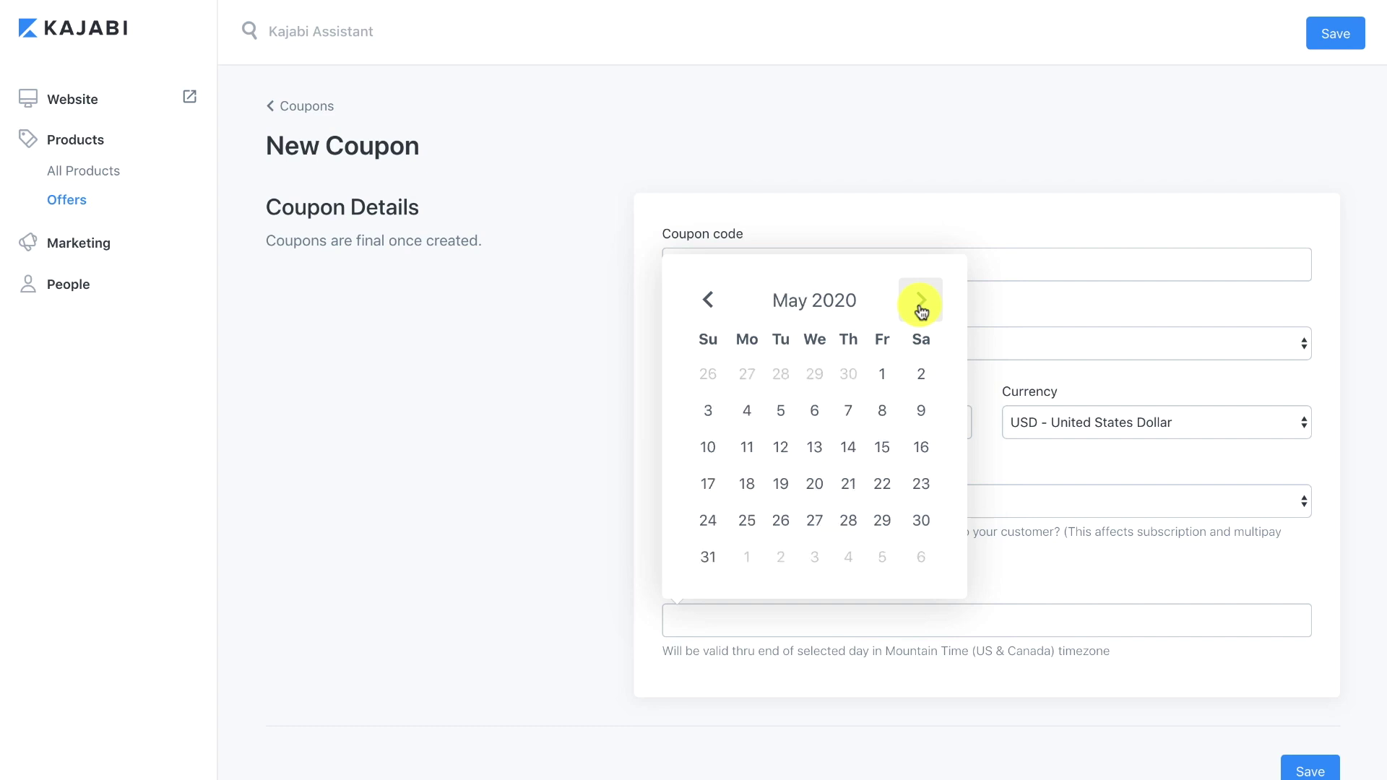
left_click(921, 309)
left_click(922, 309)
left_click(921, 310)
left_click(922, 309)
left_click(922, 310)
left_click(922, 309)
left_click(922, 309)
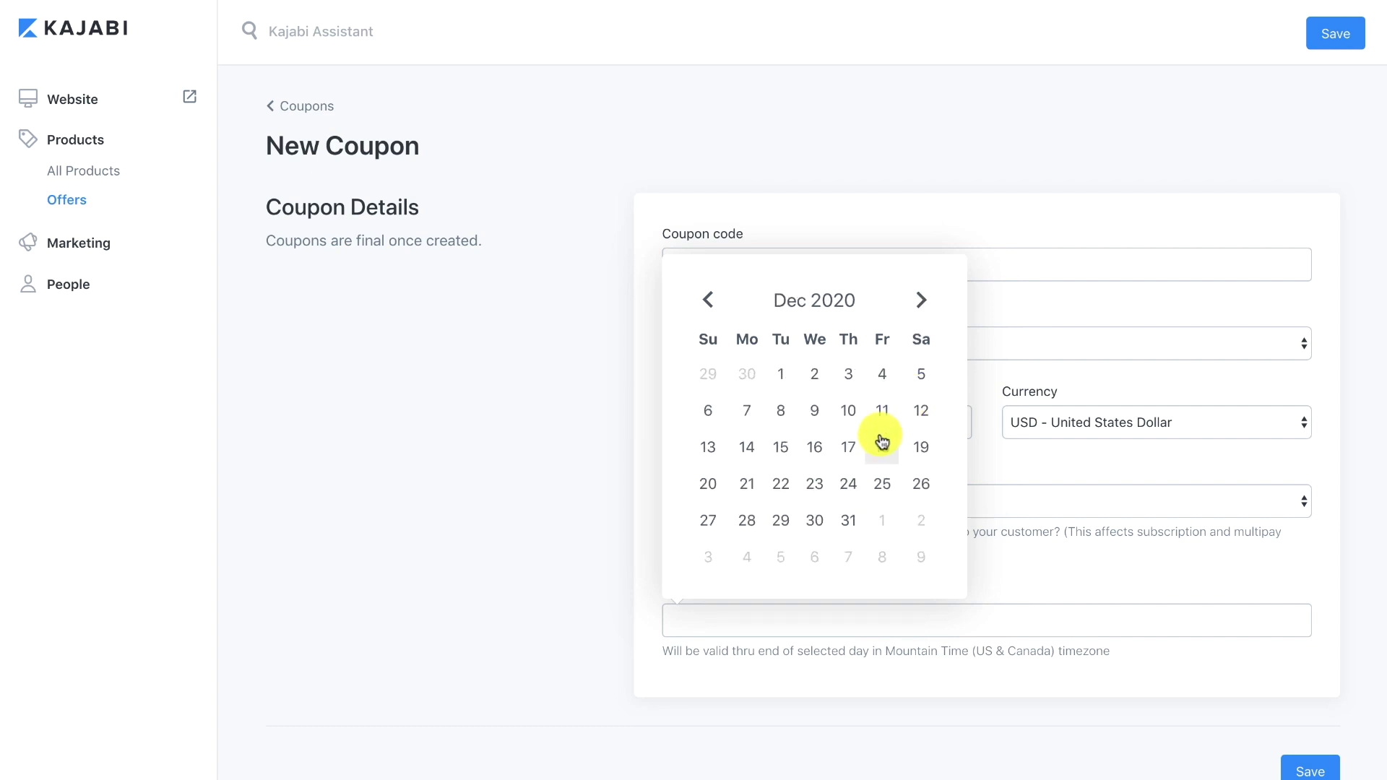
left_click(849, 520)
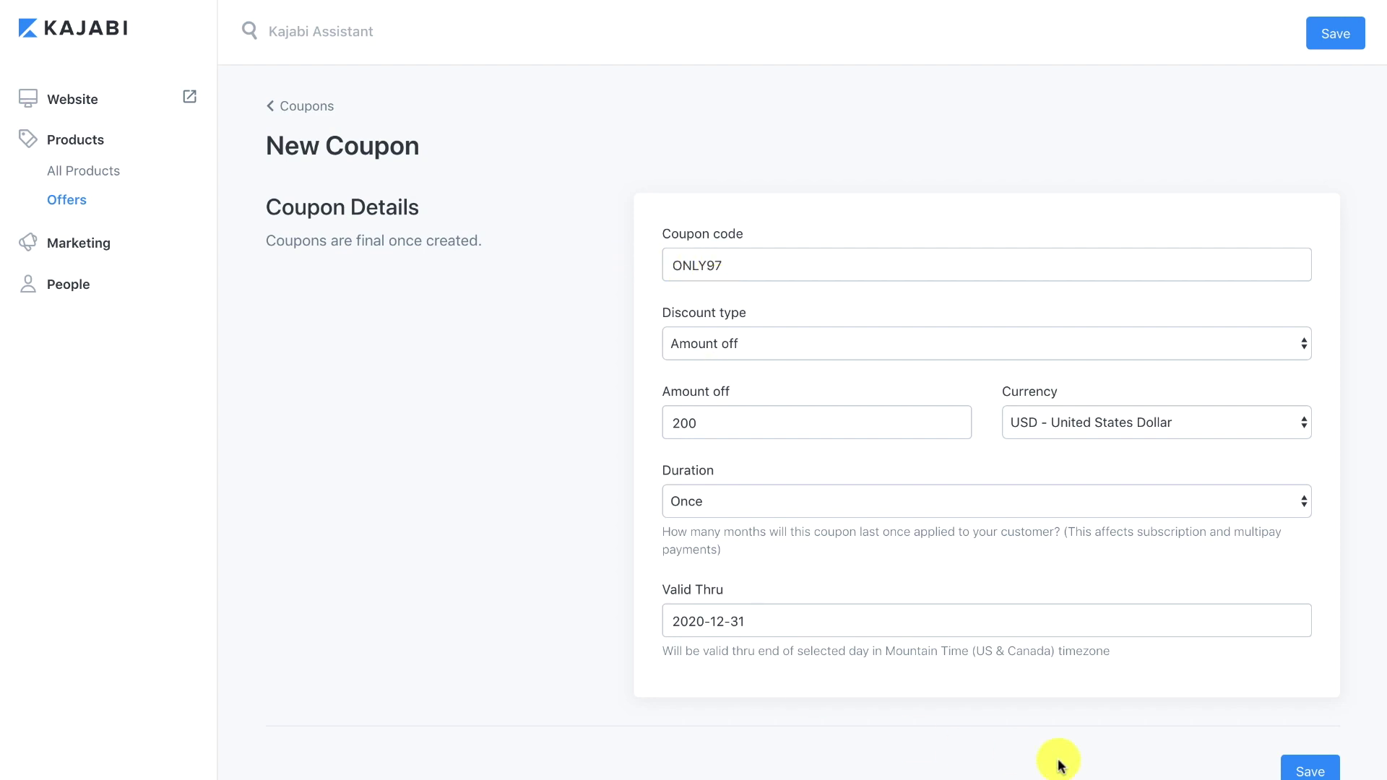
left_click(1308, 771)
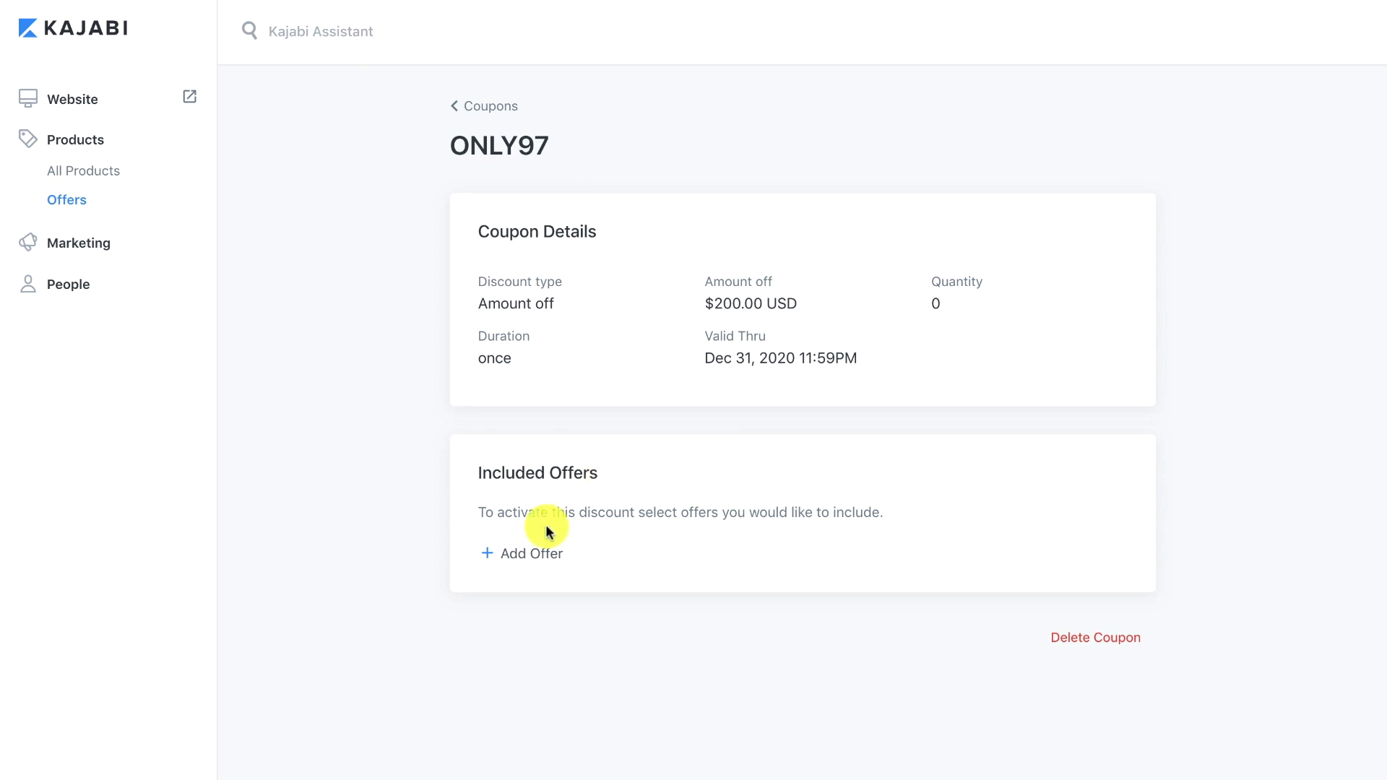
Add the offer "Offer: Learn How To Build Your Own Vacation Lifestyle Website" to the ONLY97 coupon's included offers.
left_click(533, 556)
left_click(585, 563)
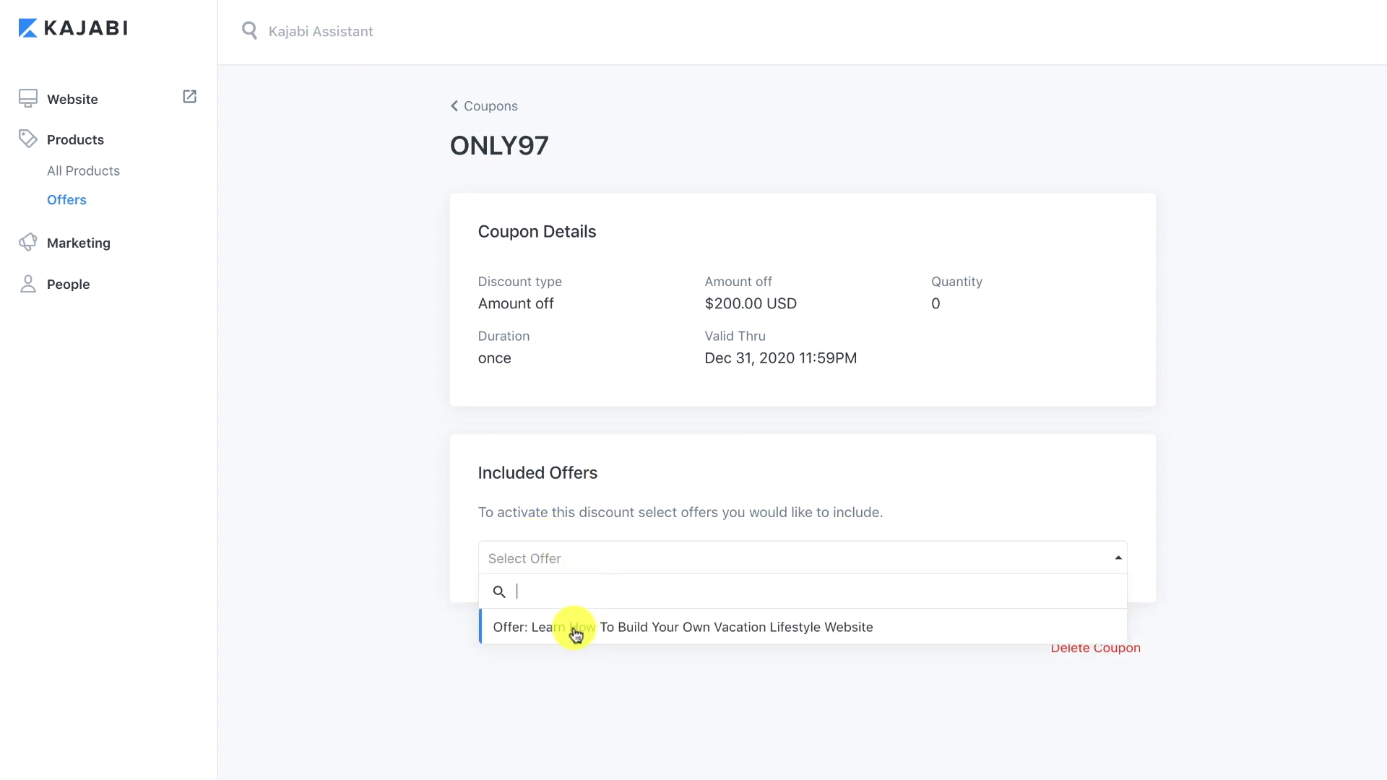
left_click(575, 635)
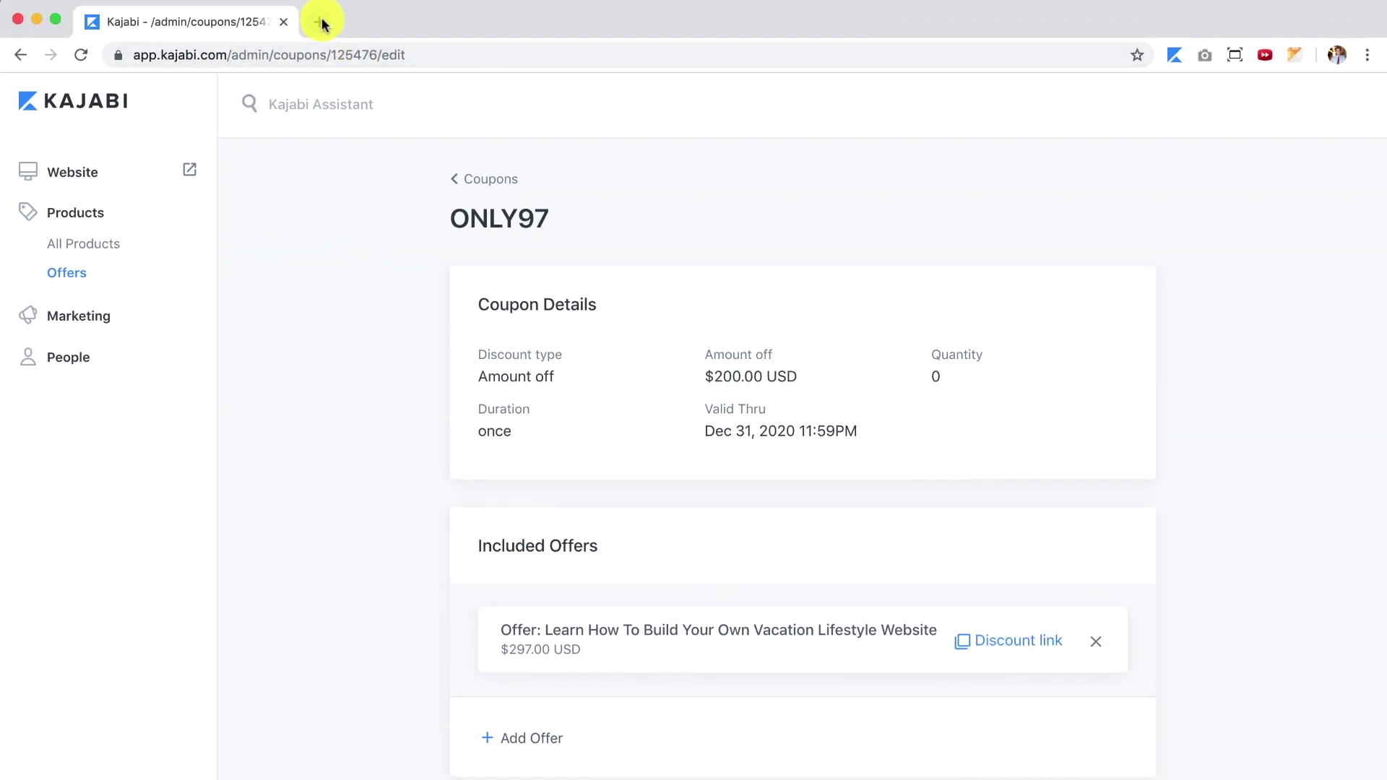
Open the coupon's discount link in a new browser tab, check the discounted checkout price, and close the tab.
left_click(319, 22)
right_click(327, 53)
left_click(378, 174)
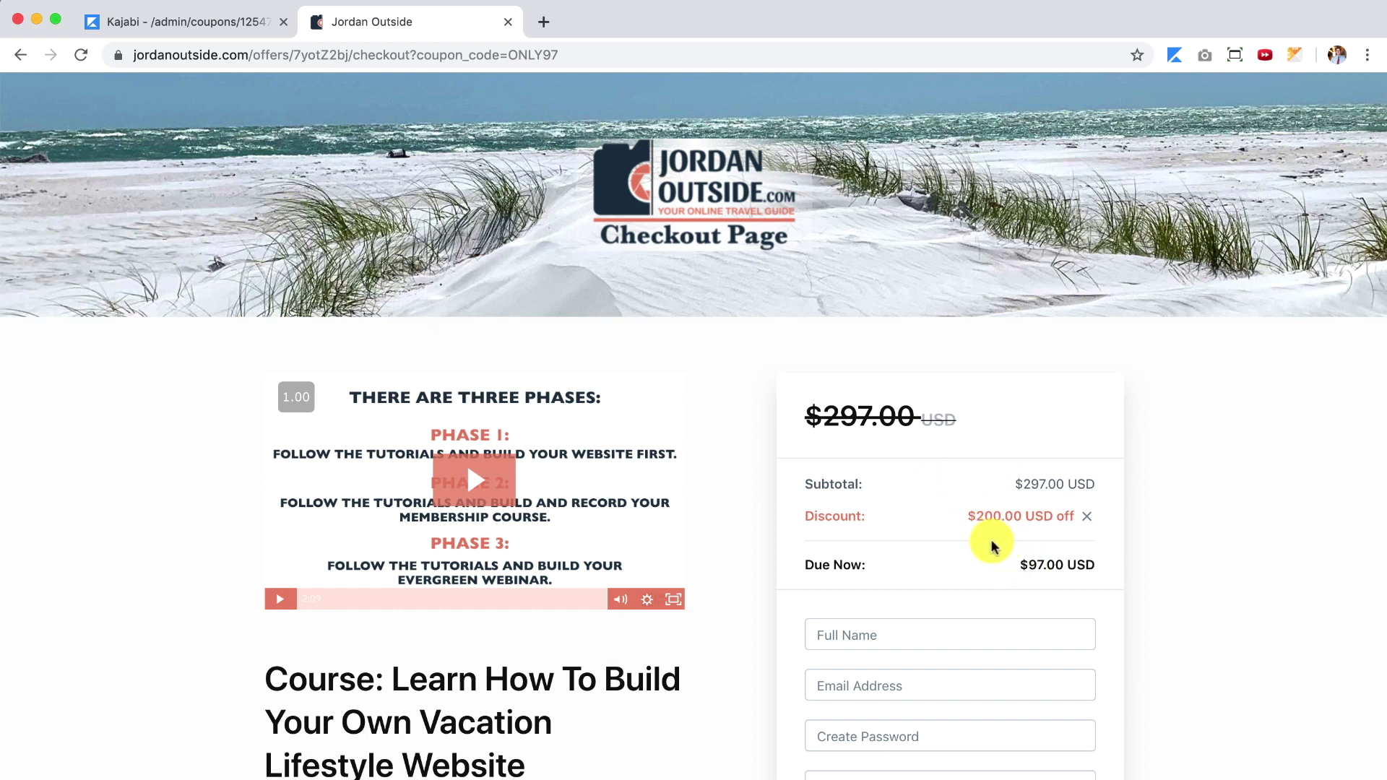
left_click(508, 21)
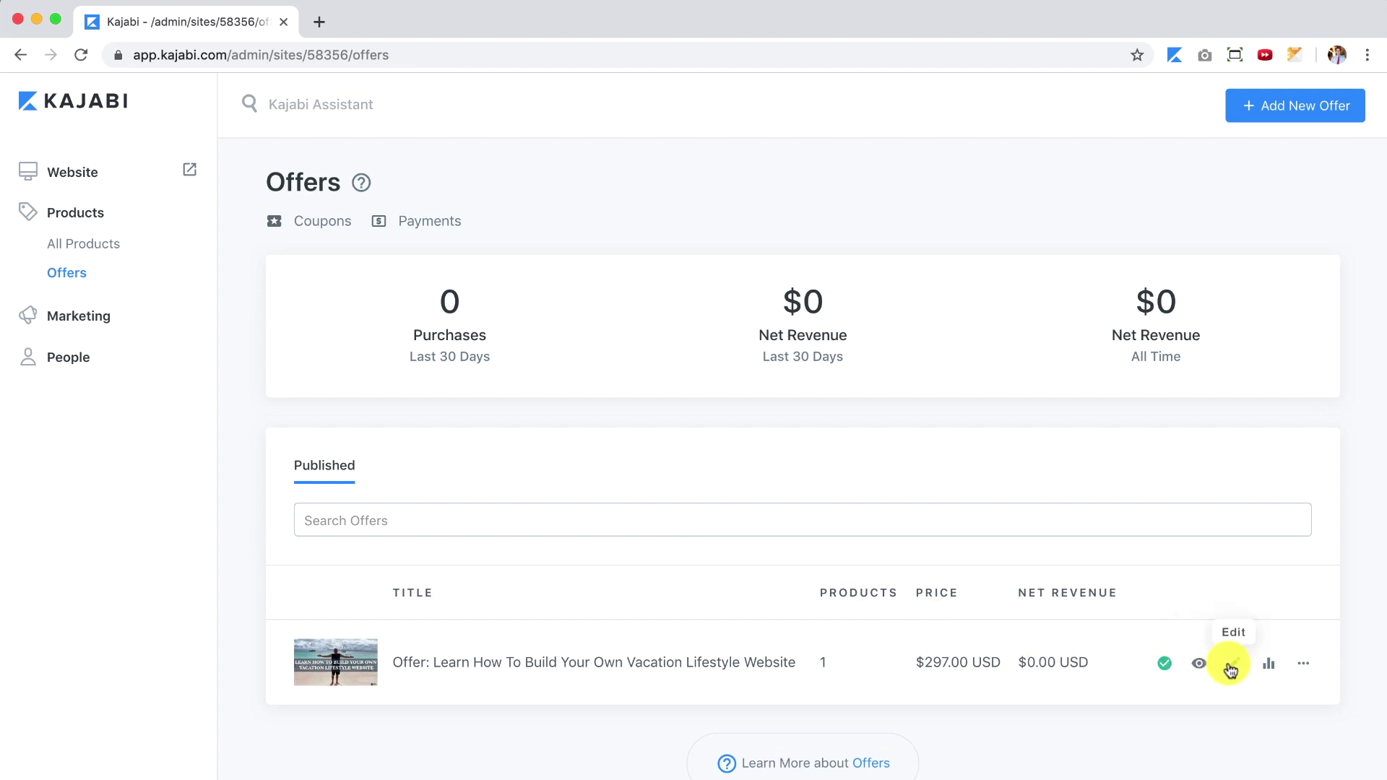
Preview the offer's live checkout page from its checkout customizer, apply coupon code ONLY97 to check the discount, and close the preview.
left_click(686, 663)
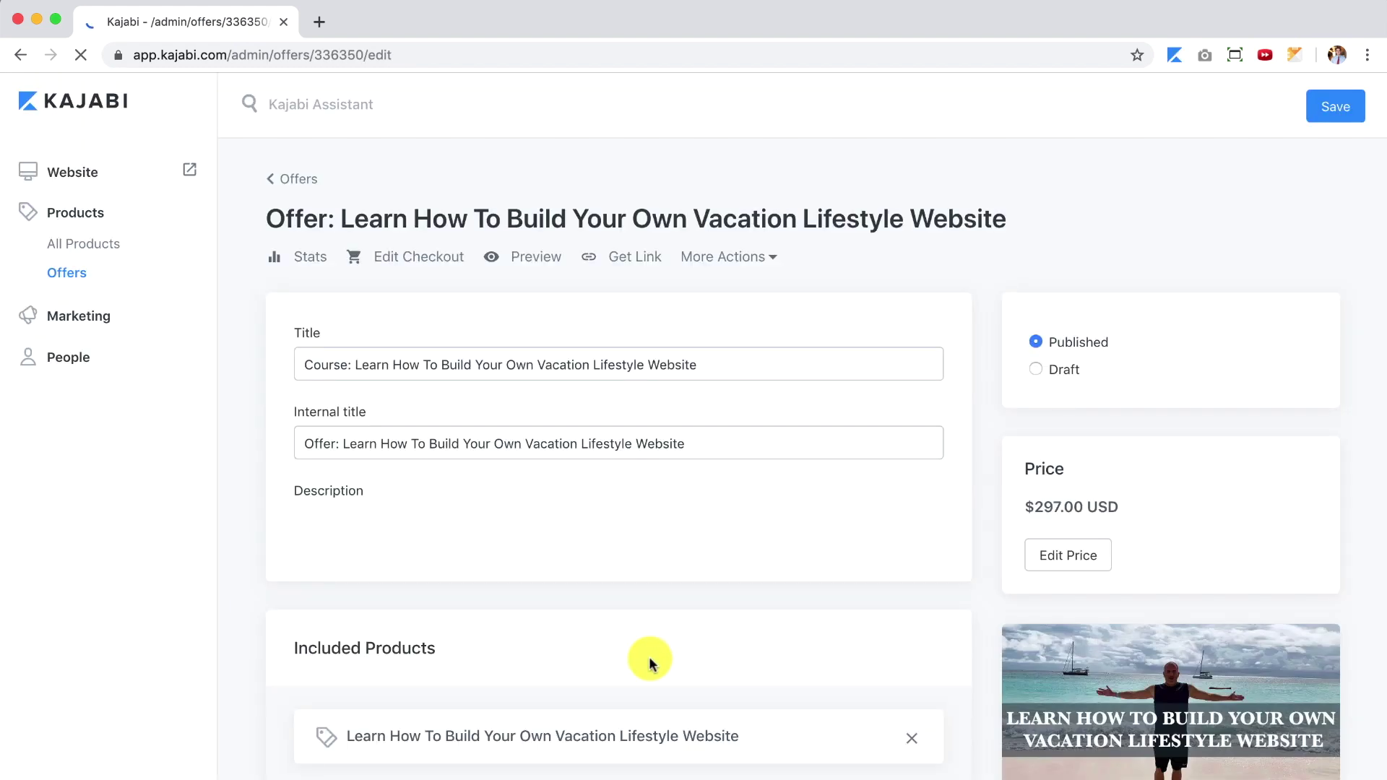
left_click(421, 258)
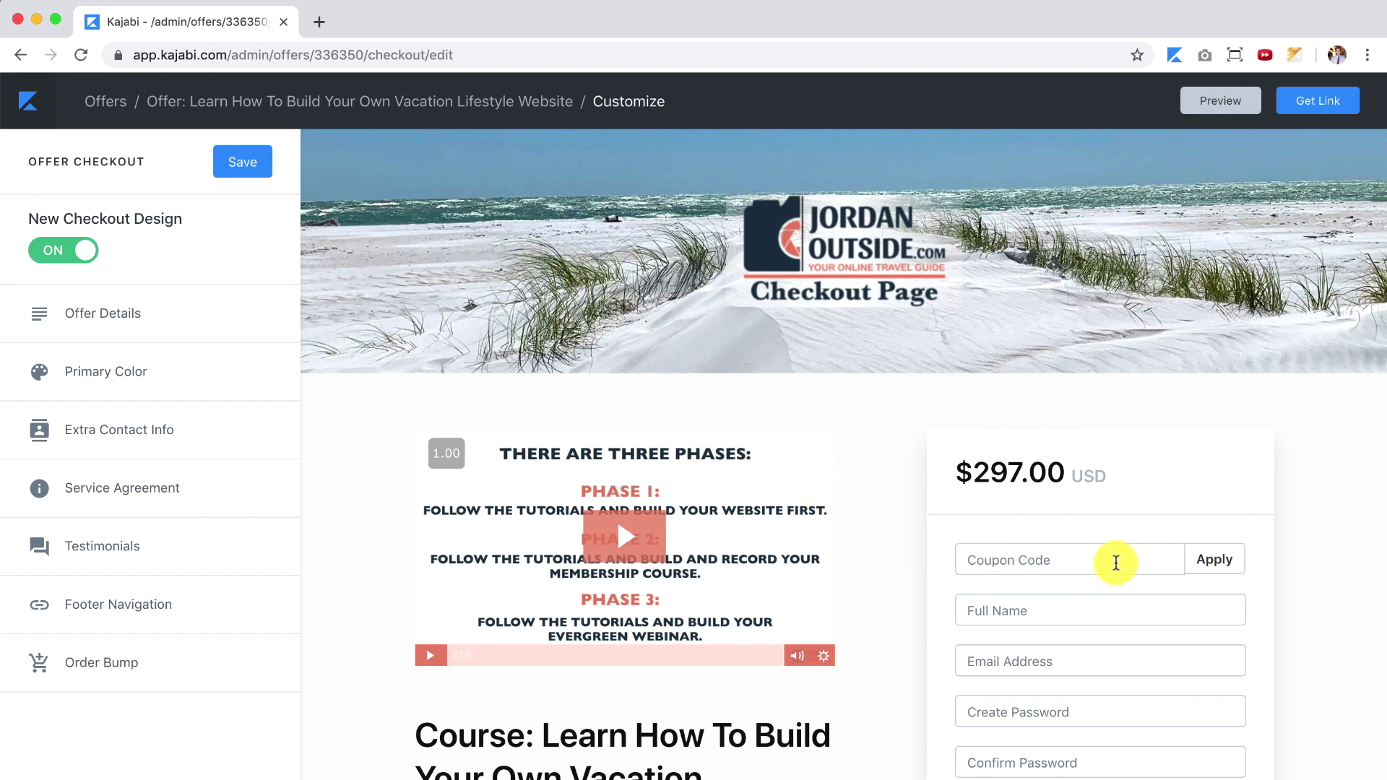
left_click(1219, 102)
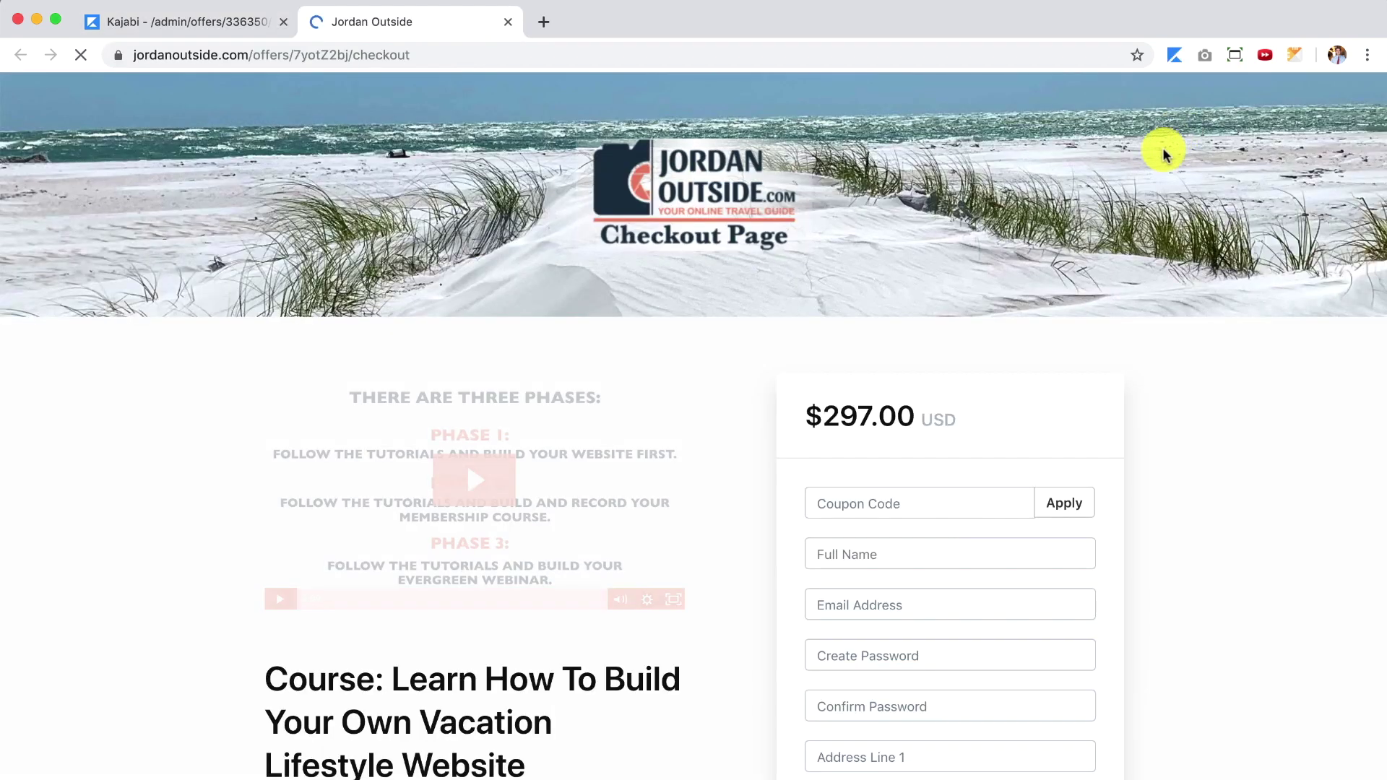
left_click(873, 506)
type("ONLY97")
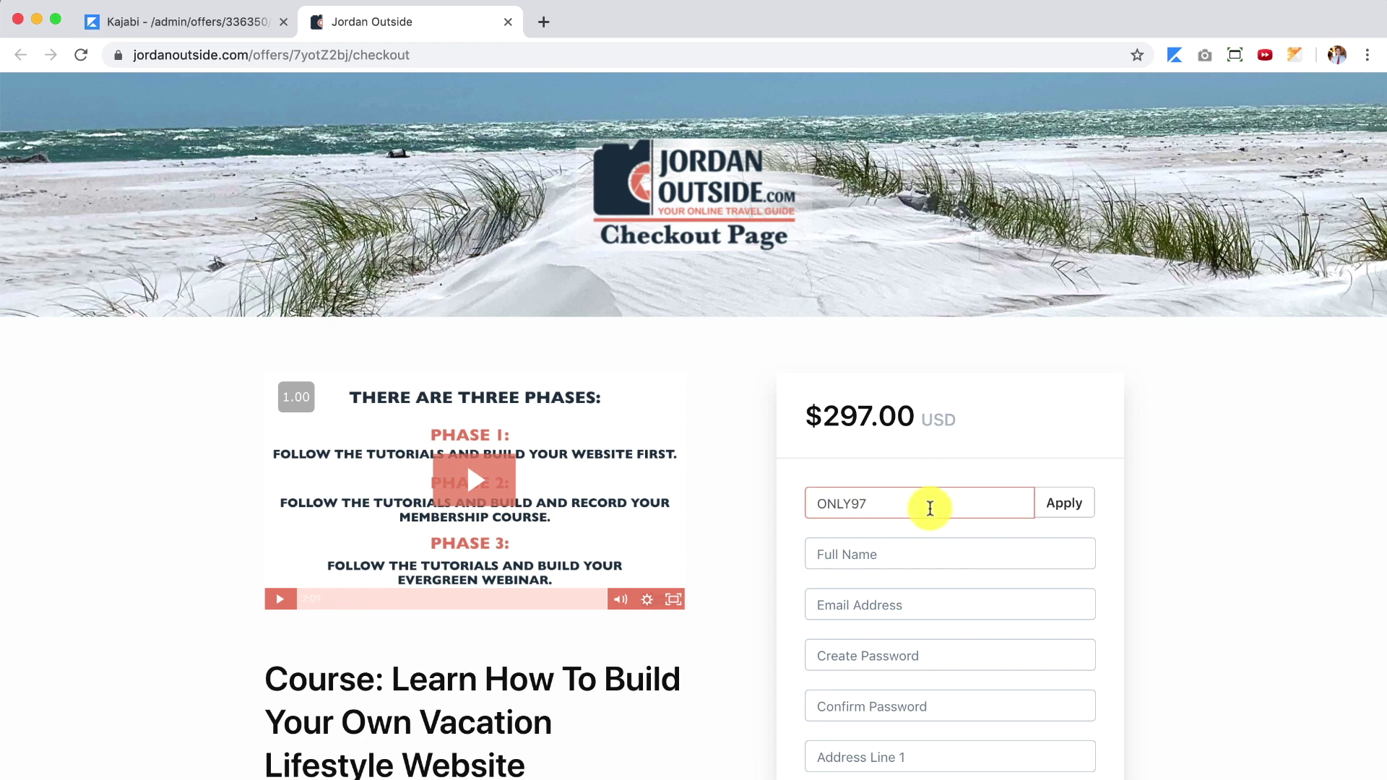
left_click(1066, 509)
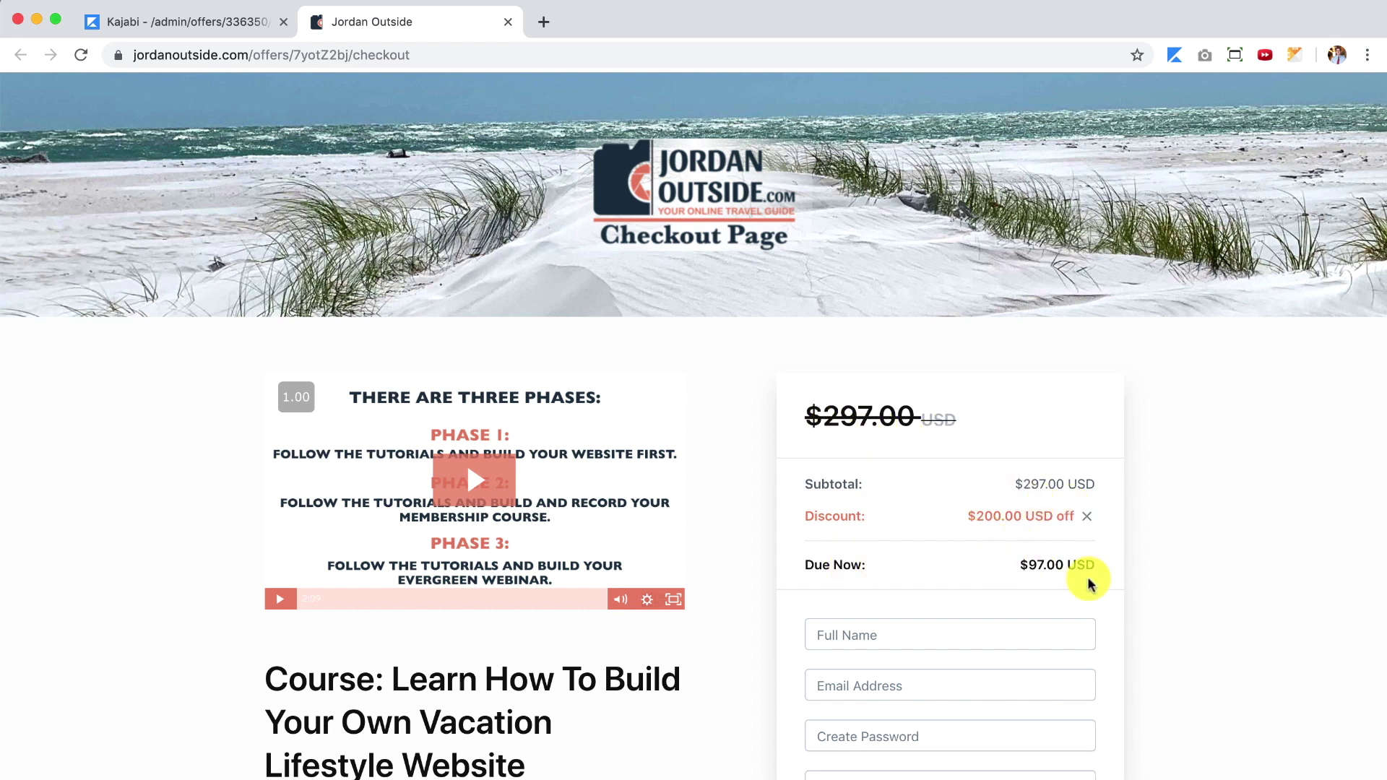
left_click(507, 22)
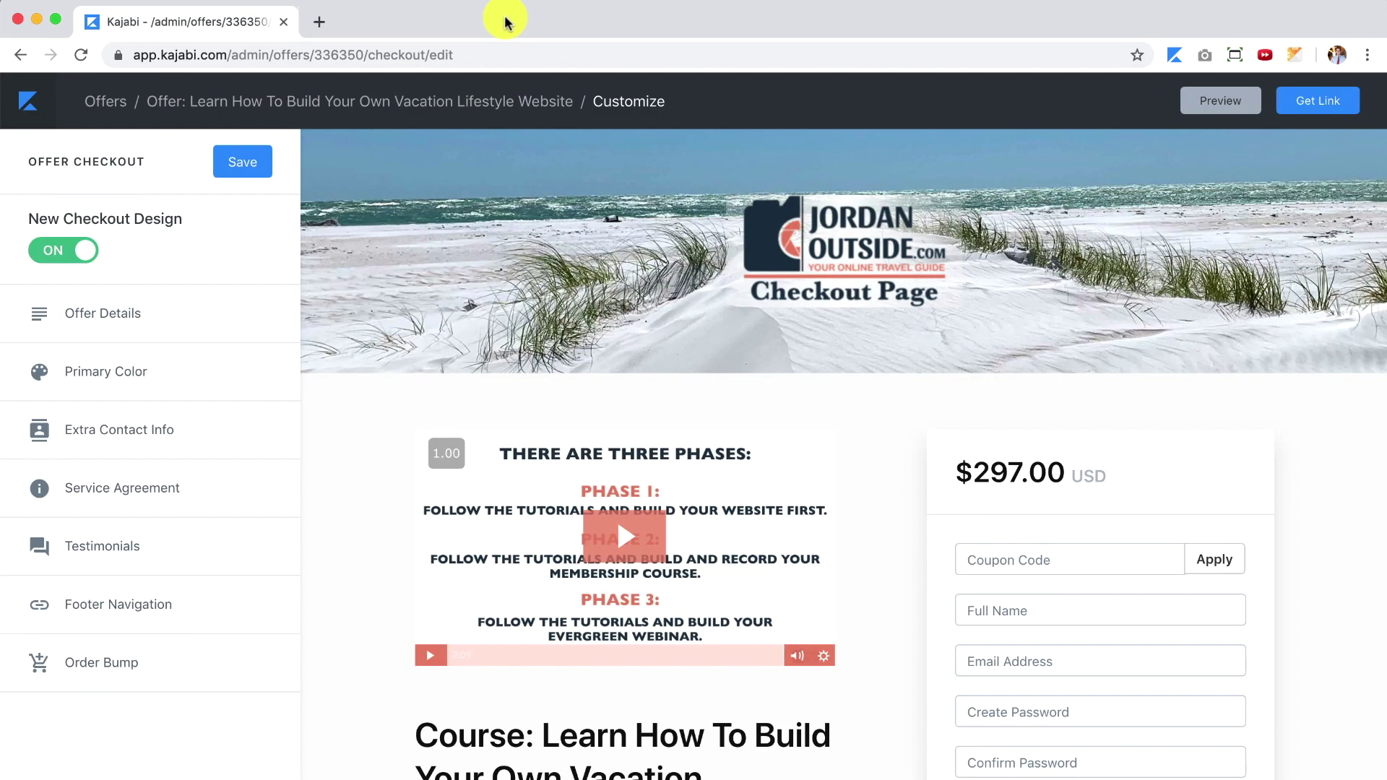
Leave the checkout customizer, return to the offers list, and review the sales statistics for the Vacation Lifestyle Website offer.
left_click(31, 103)
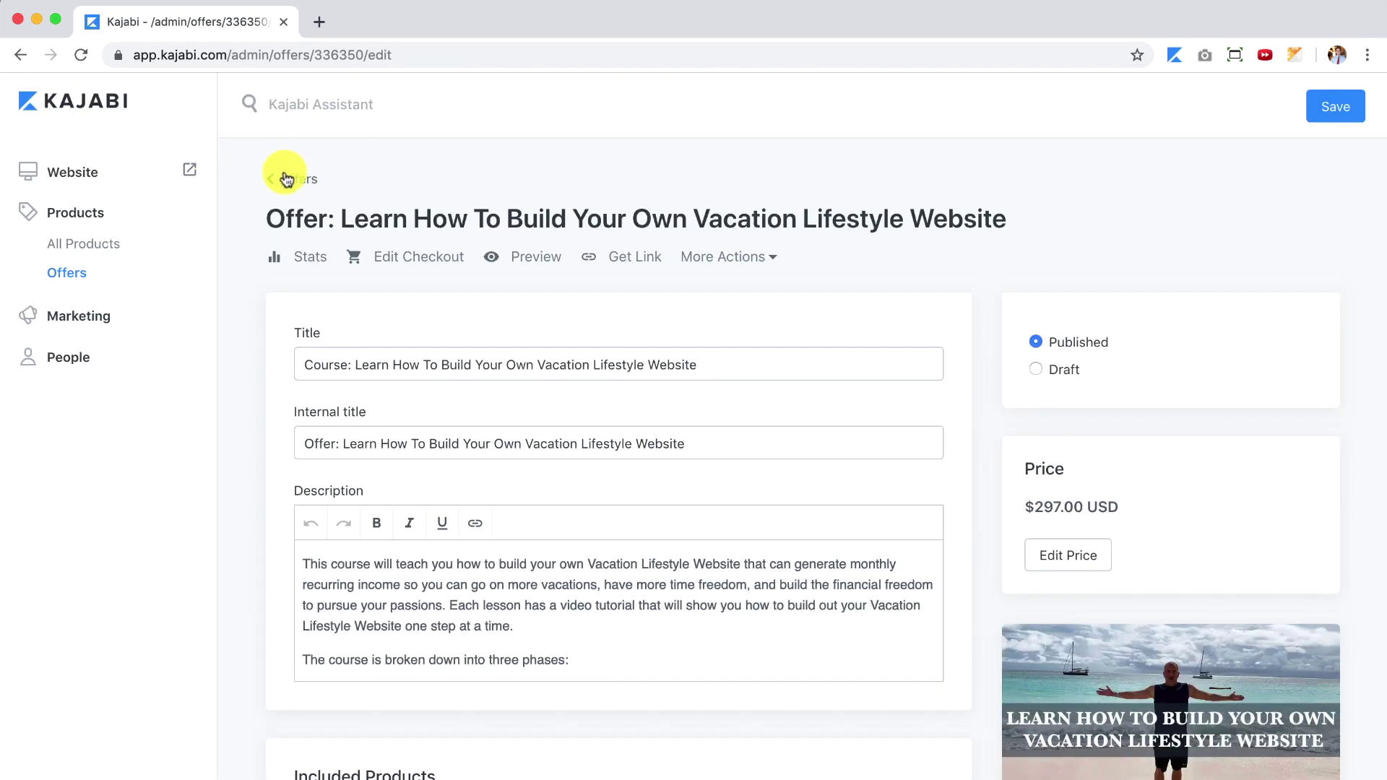
left_click(292, 181)
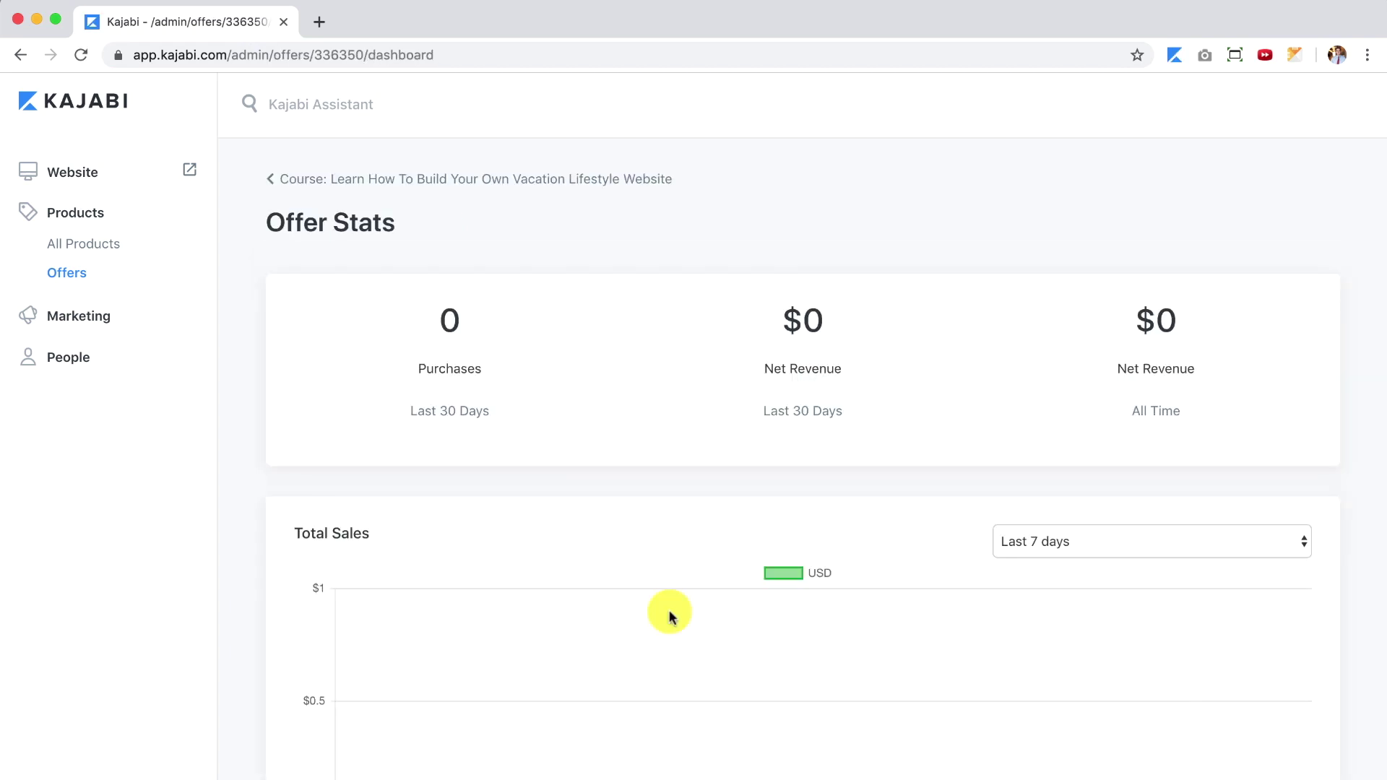
scroll(468, 589, "down", 2)
scroll(468, 589, "up", 2)
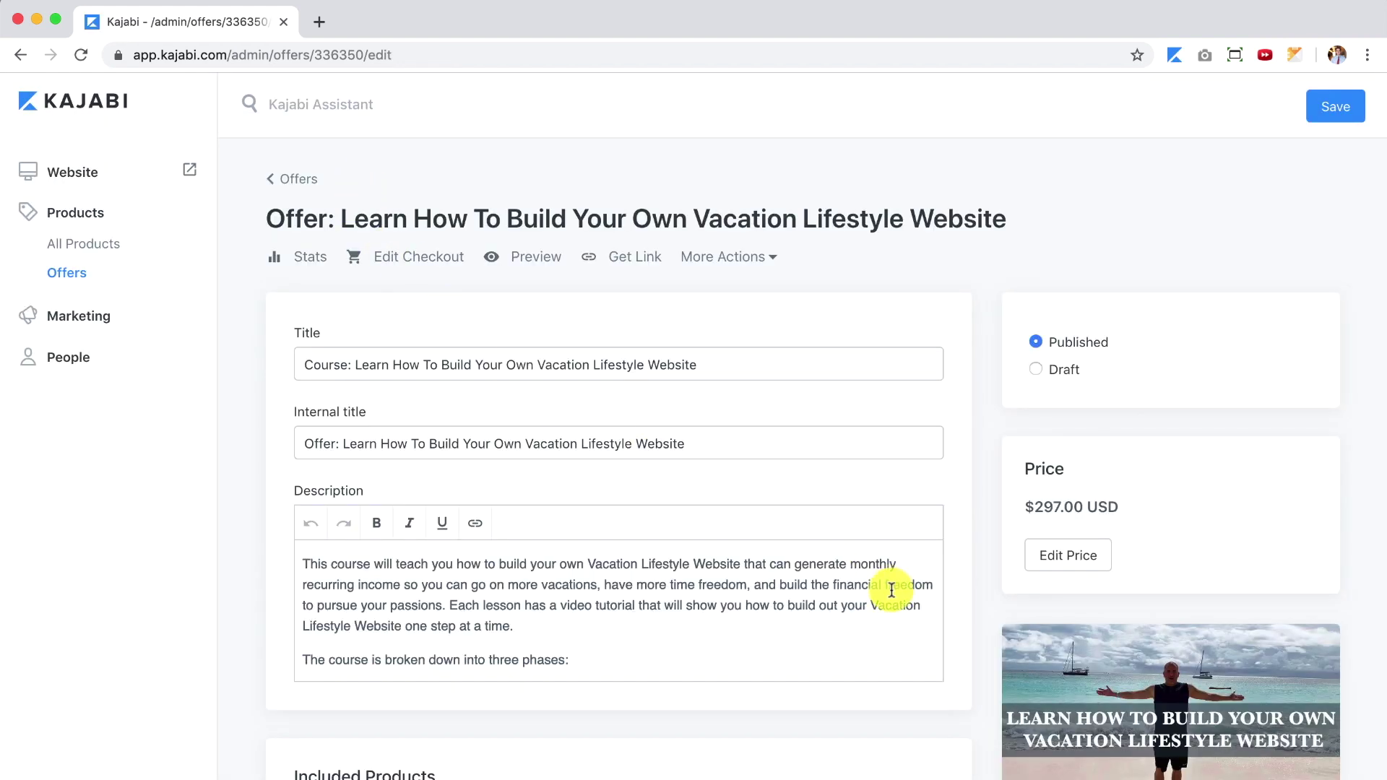
Copy the offer's share link from its edit page and open it in a new browser tab.
left_click(630, 260)
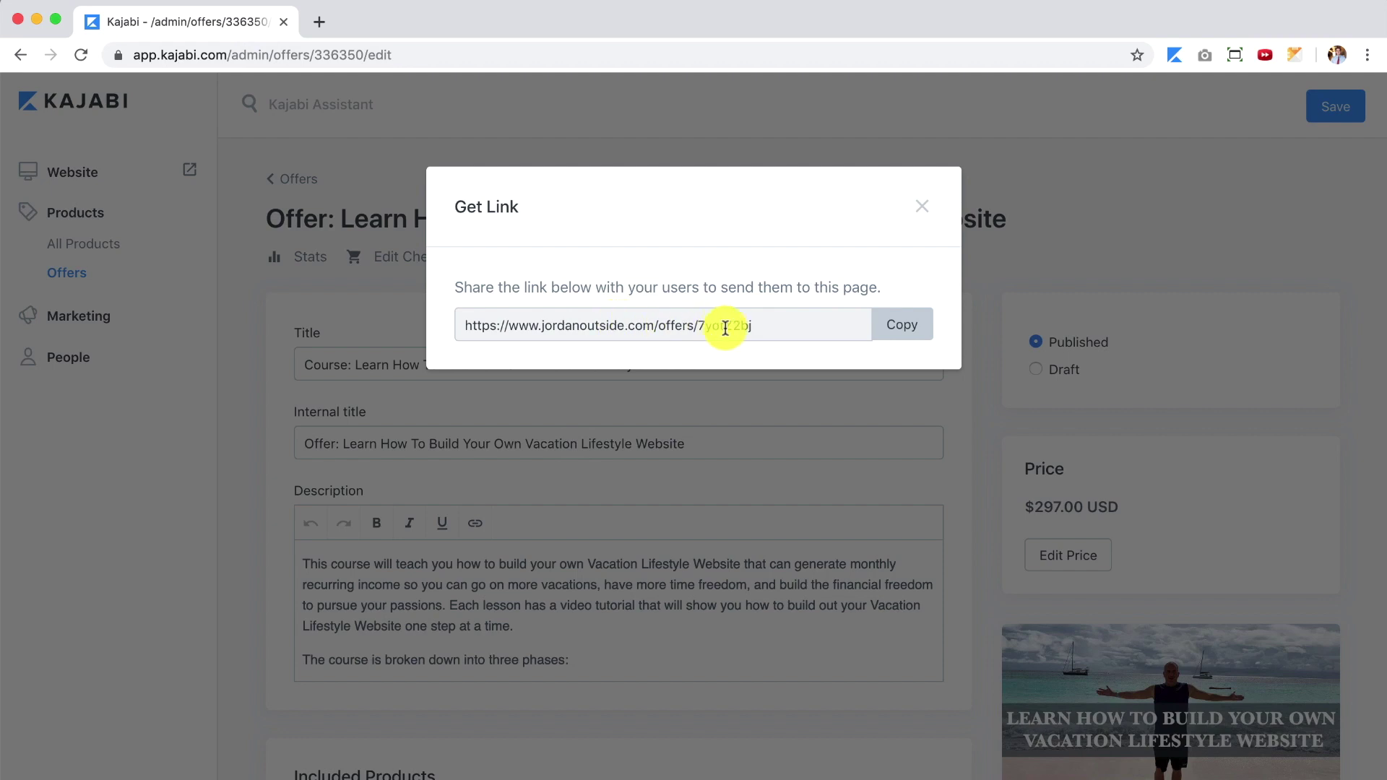
left_click(900, 324)
left_click(318, 22)
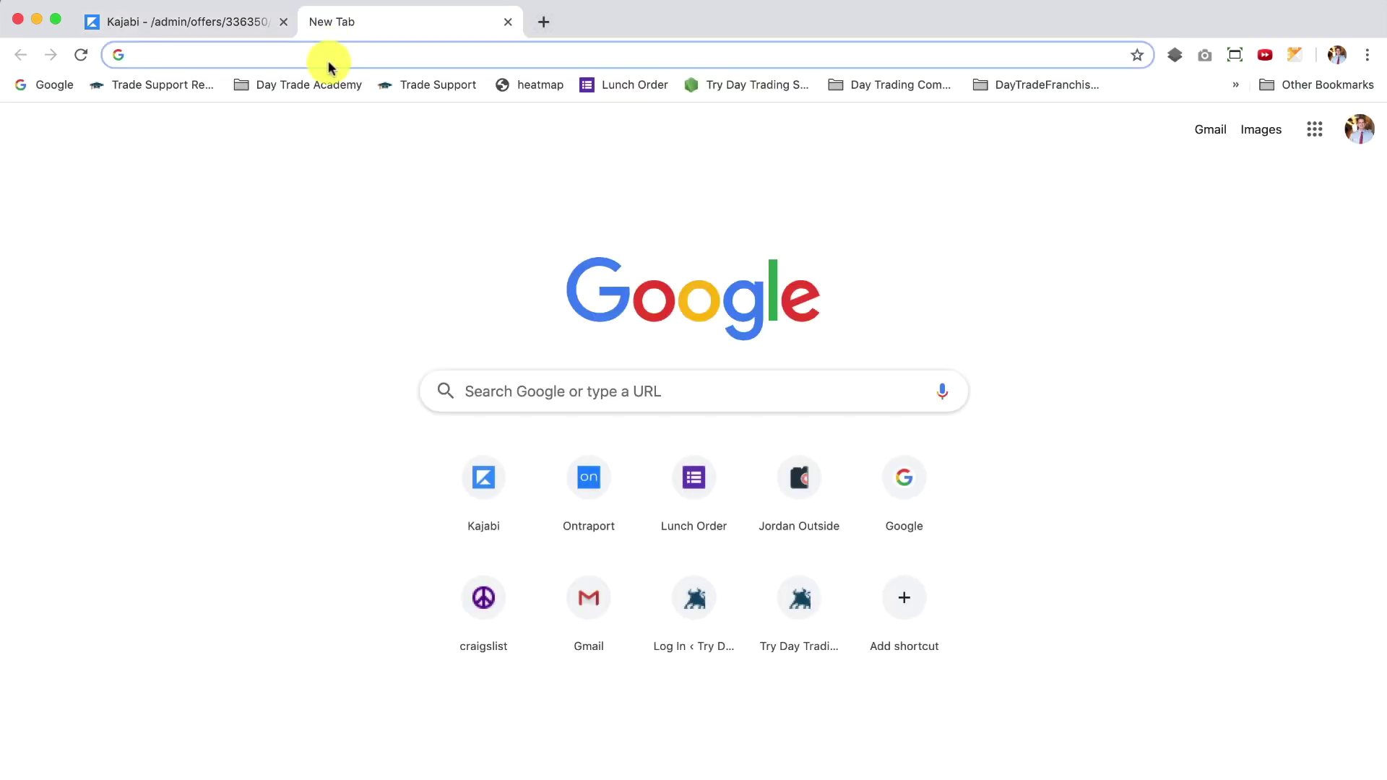
right_click(326, 56)
left_click(383, 182)
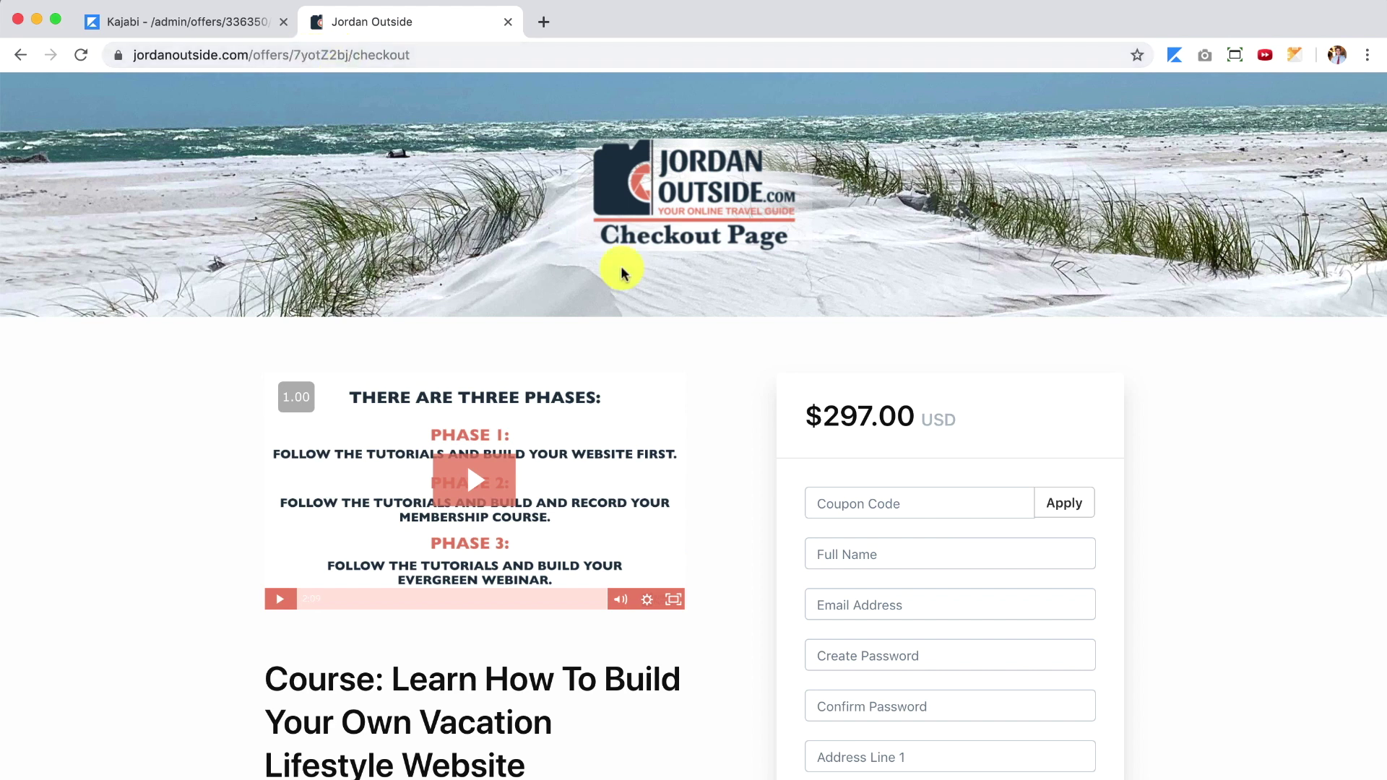
Review the checkout page opened from the share link, close it and the link dialog, and return to the offers list.
scroll(860, 523, "down", 9)
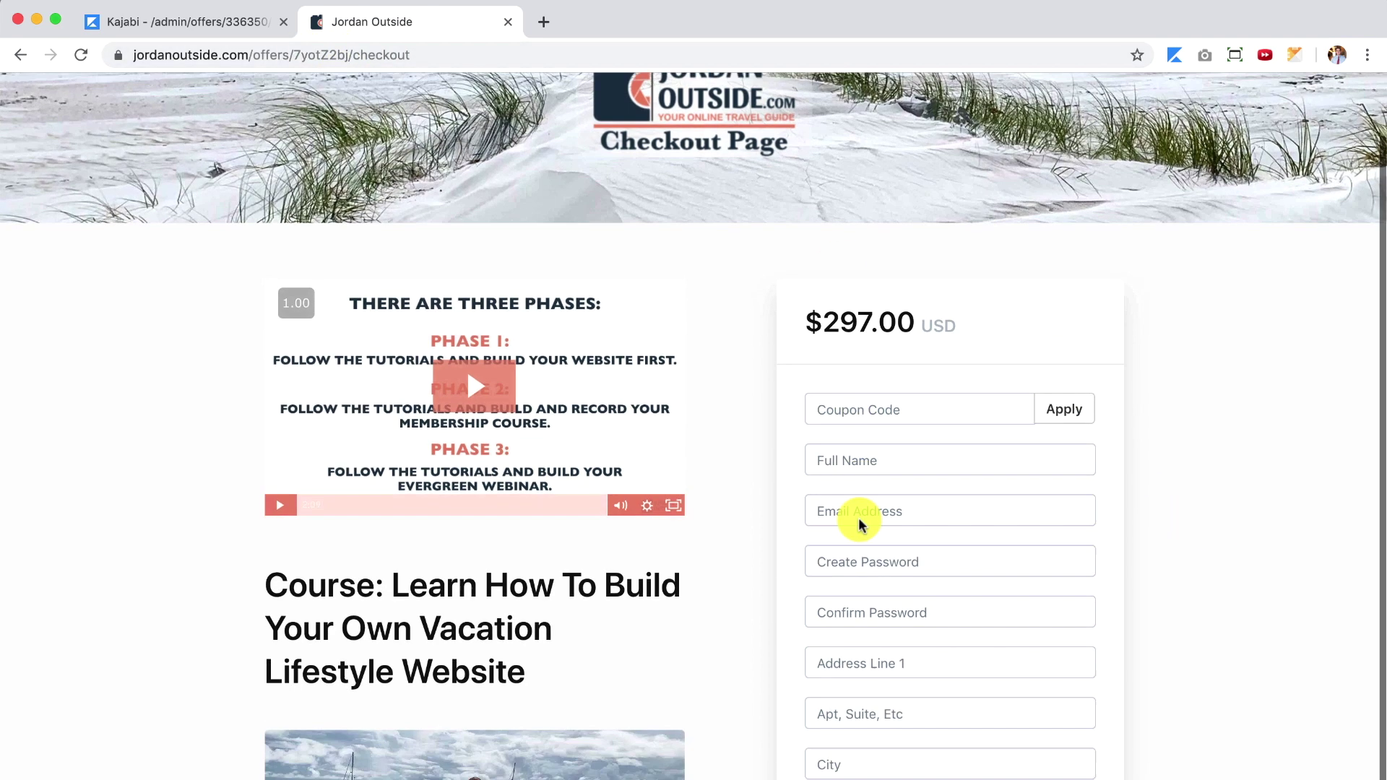
scroll(860, 524, "up", 9)
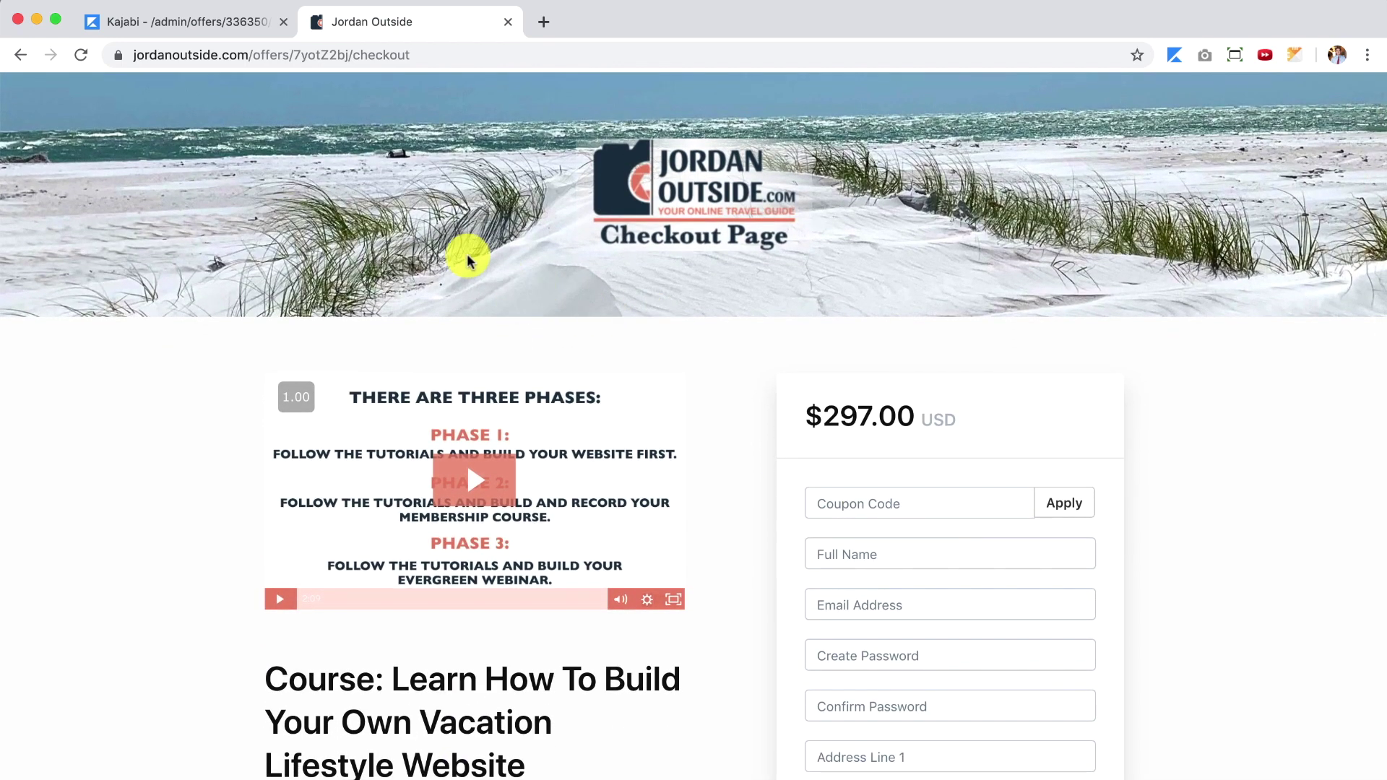
left_click(508, 22)
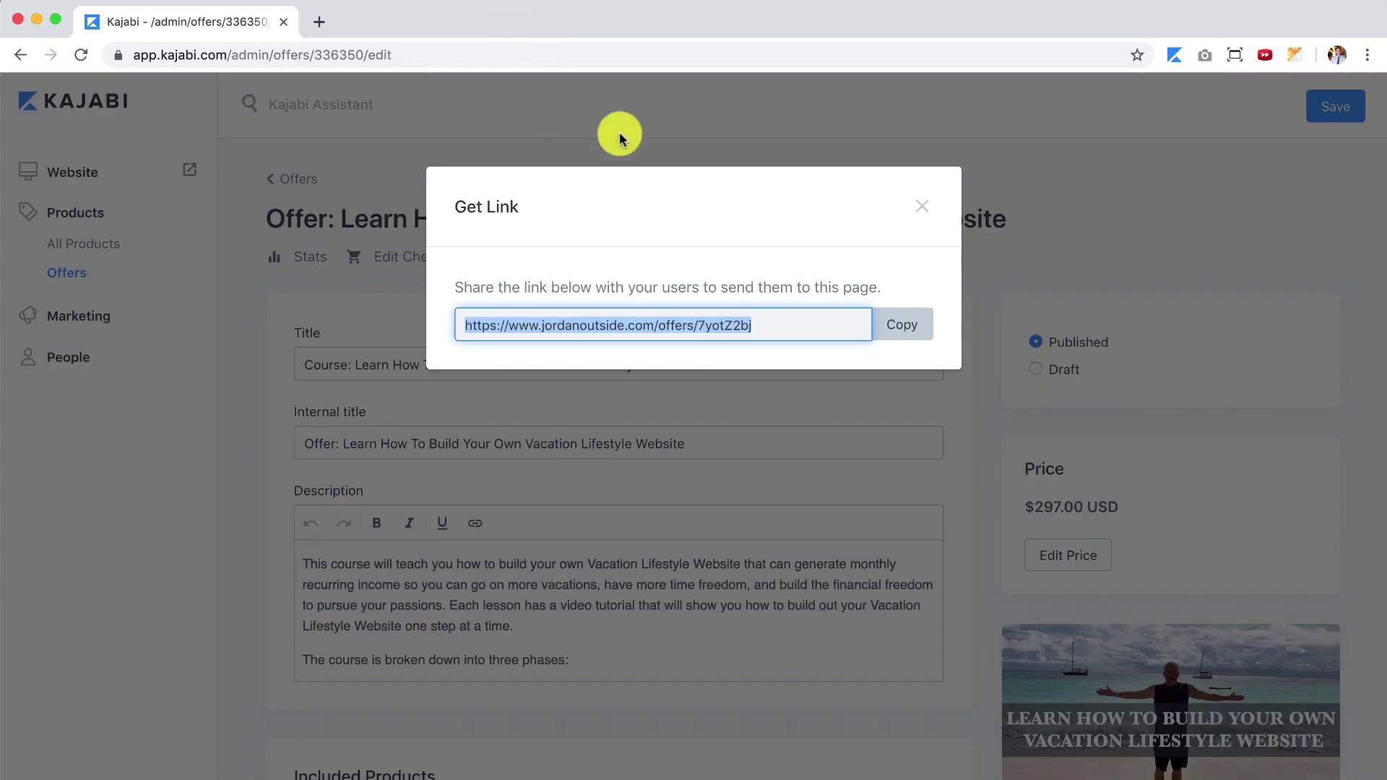
left_click(921, 206)
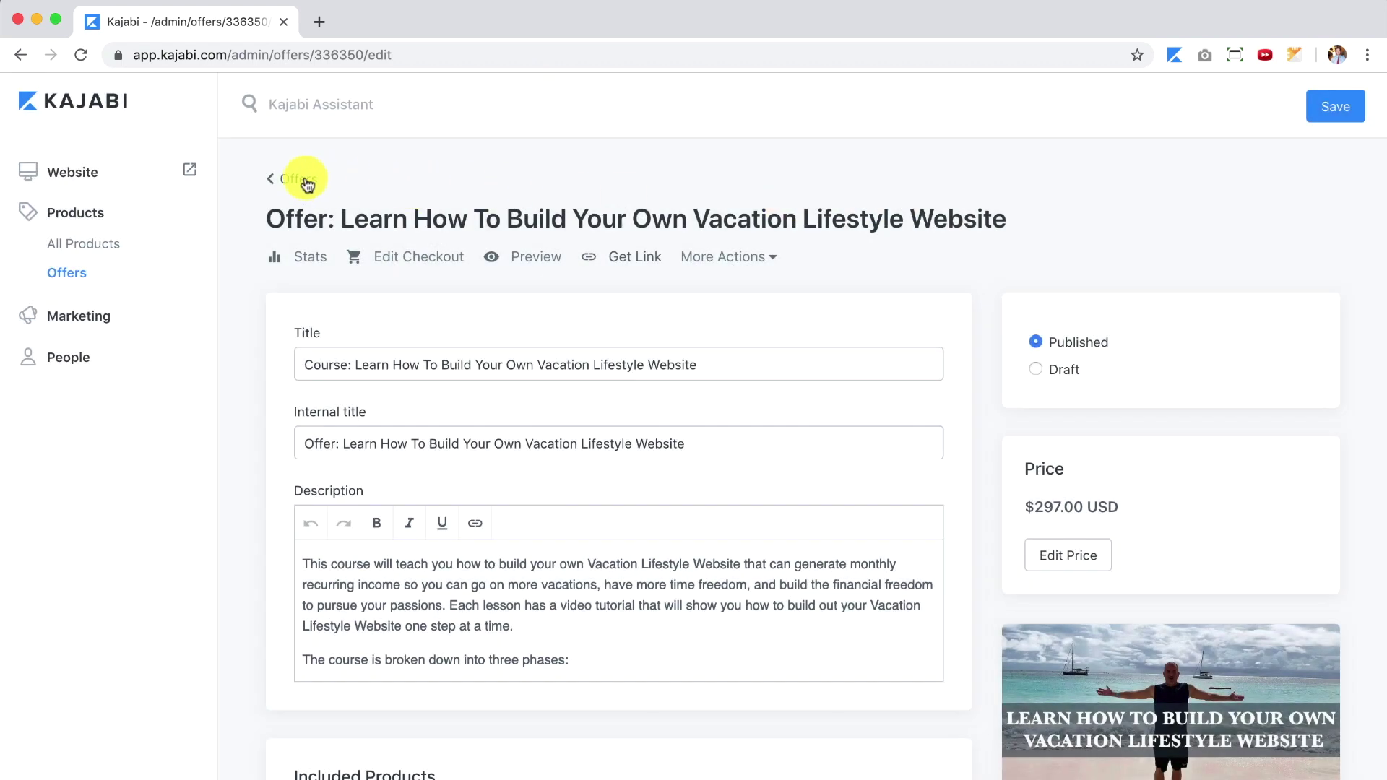
left_click(302, 183)
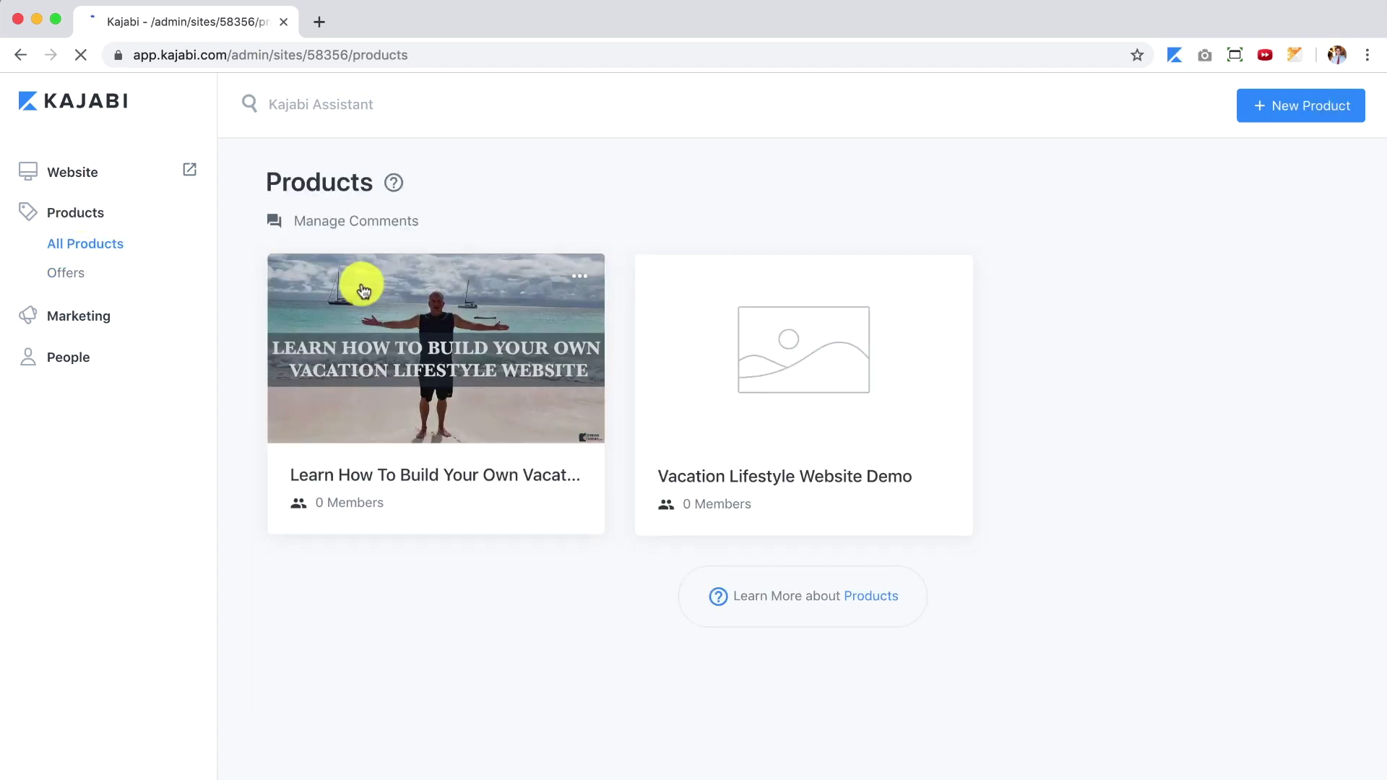
Open the course "Learn How To Build Your Own Vacation Lifestyle Website" and follow its price to the linked offer.
left_click(399, 293)
scroll(474, 217, "down", 3)
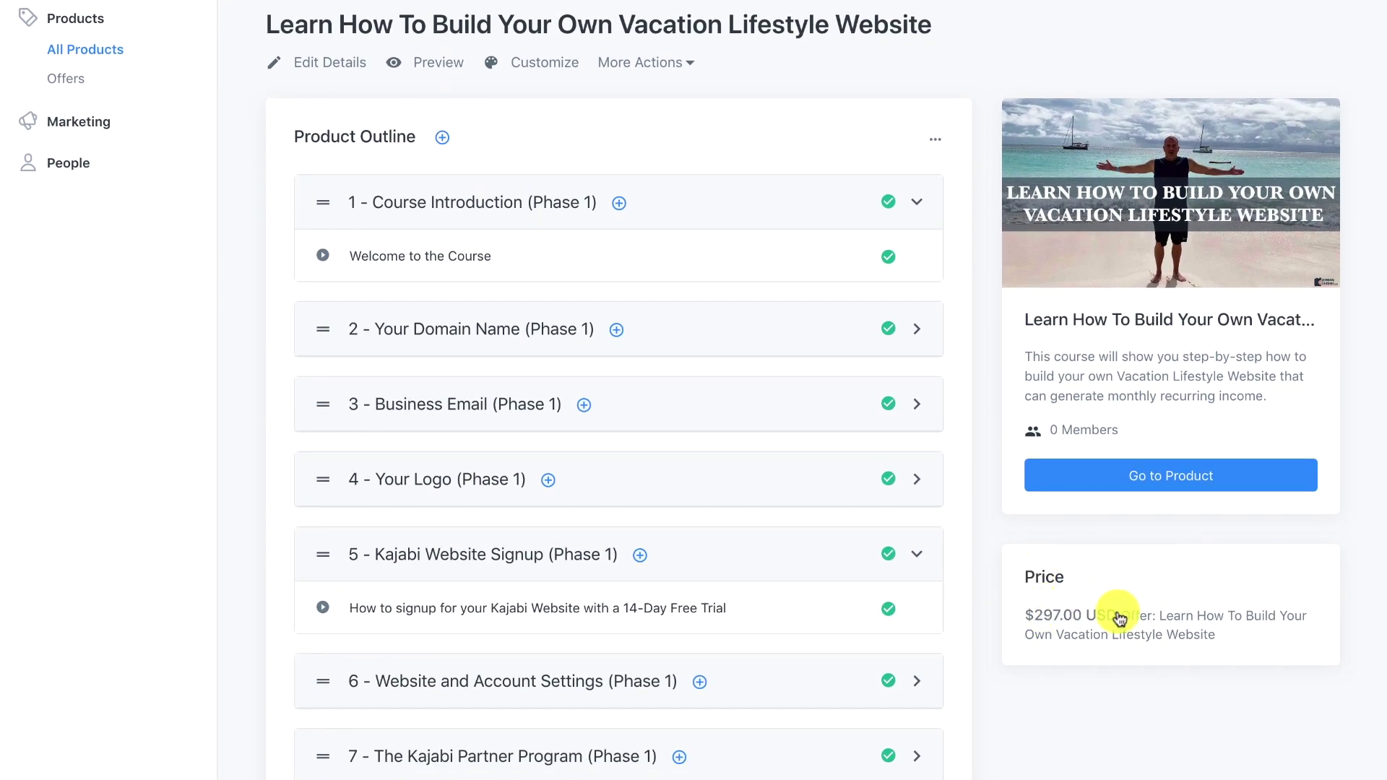
left_click(1170, 632)
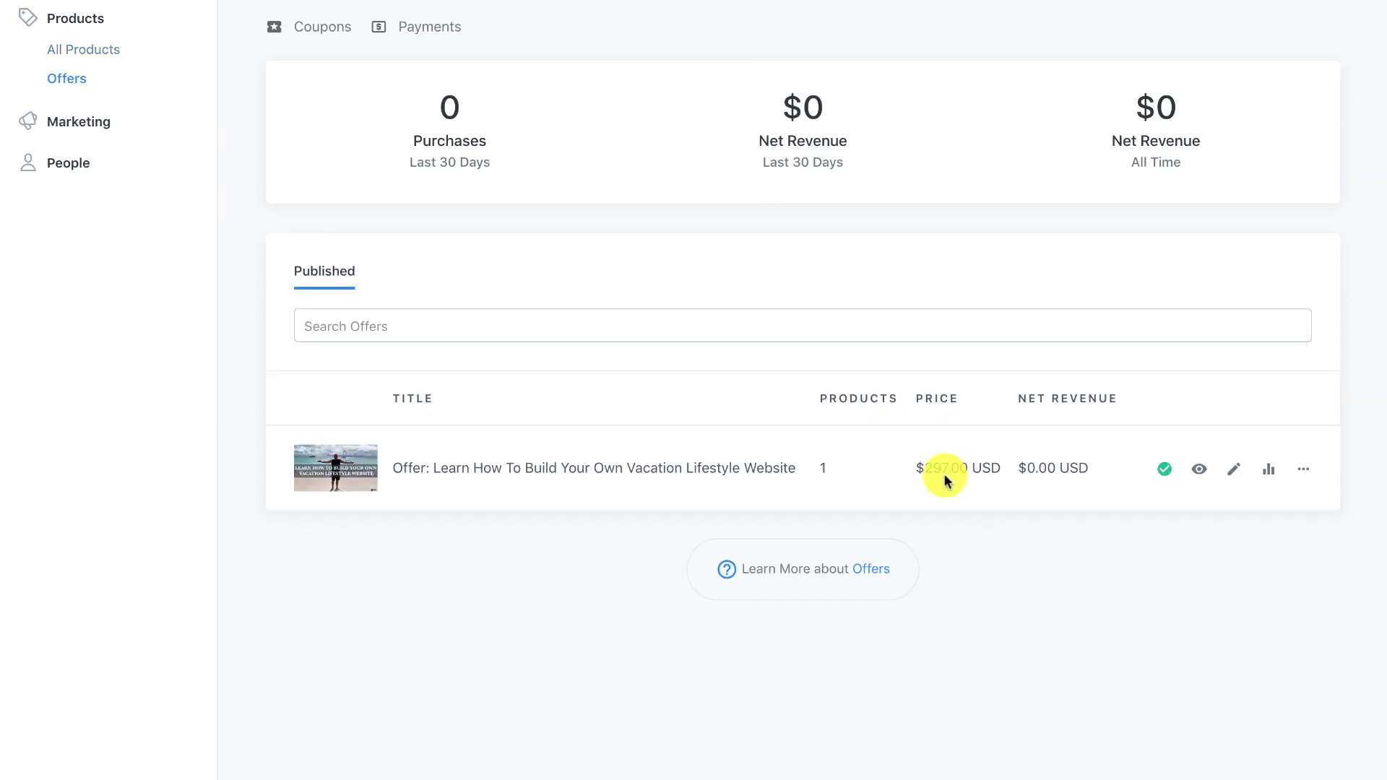